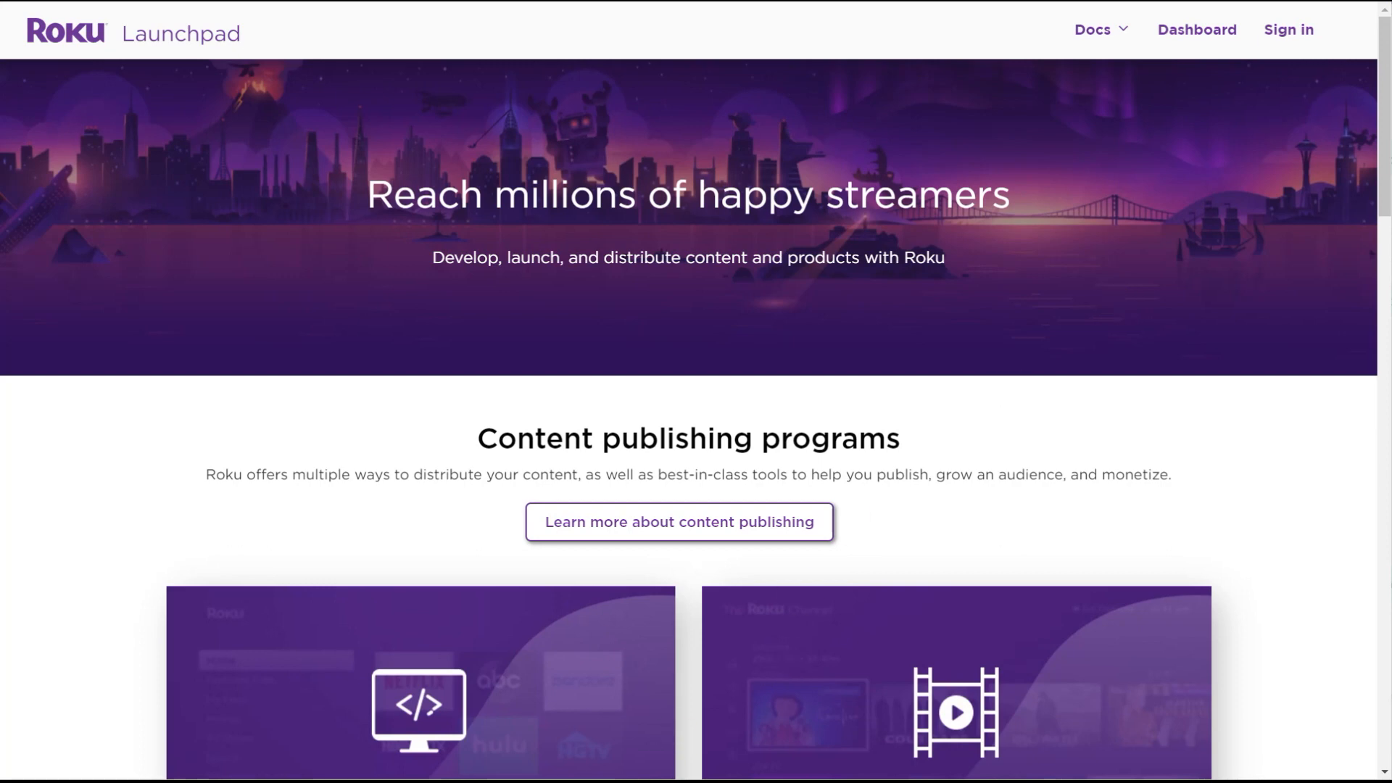
# Step: Switch to the Best Travel channel assets folder in File Explorer
pyautogui.hotkey('alt', 'Tab')
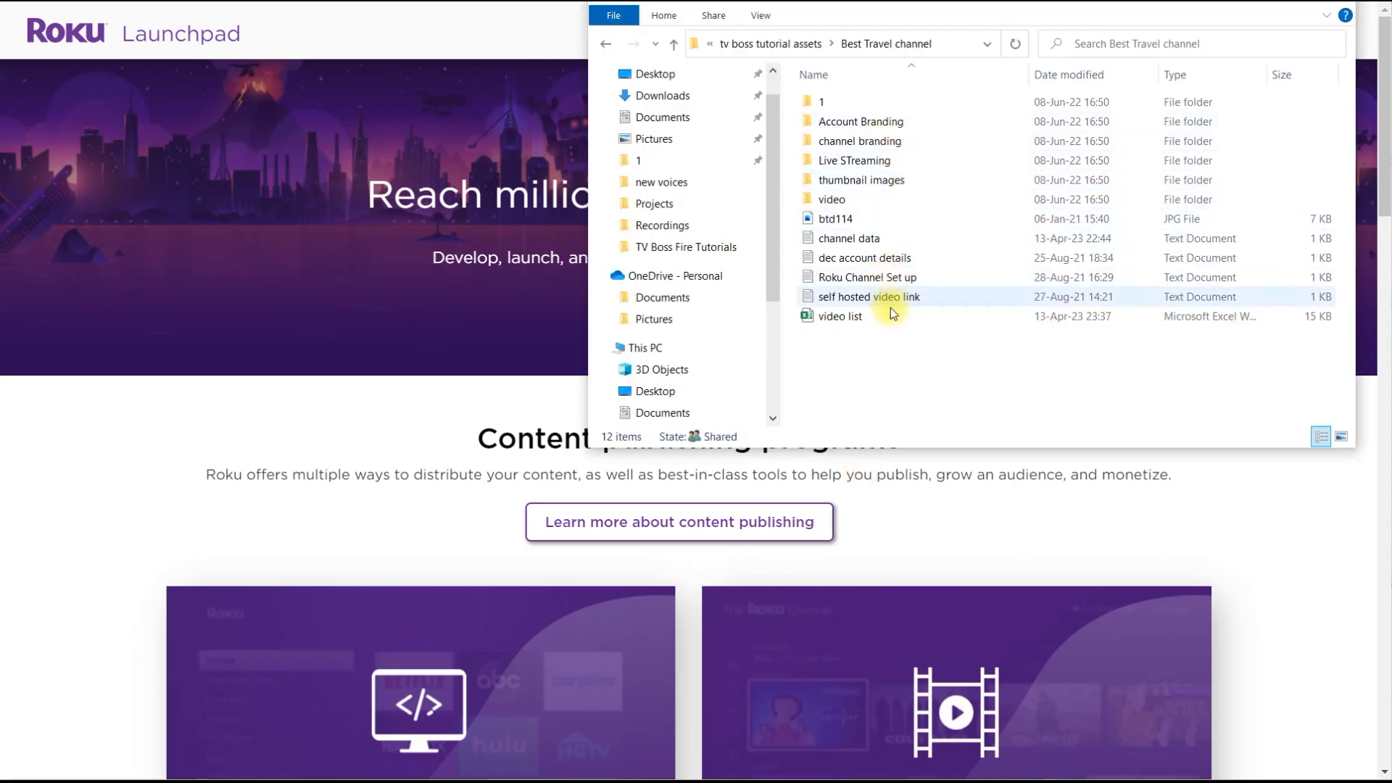
# Step: Look inside the channel branding folder, then return to the Best Travel folder
pyautogui.click(876, 143)
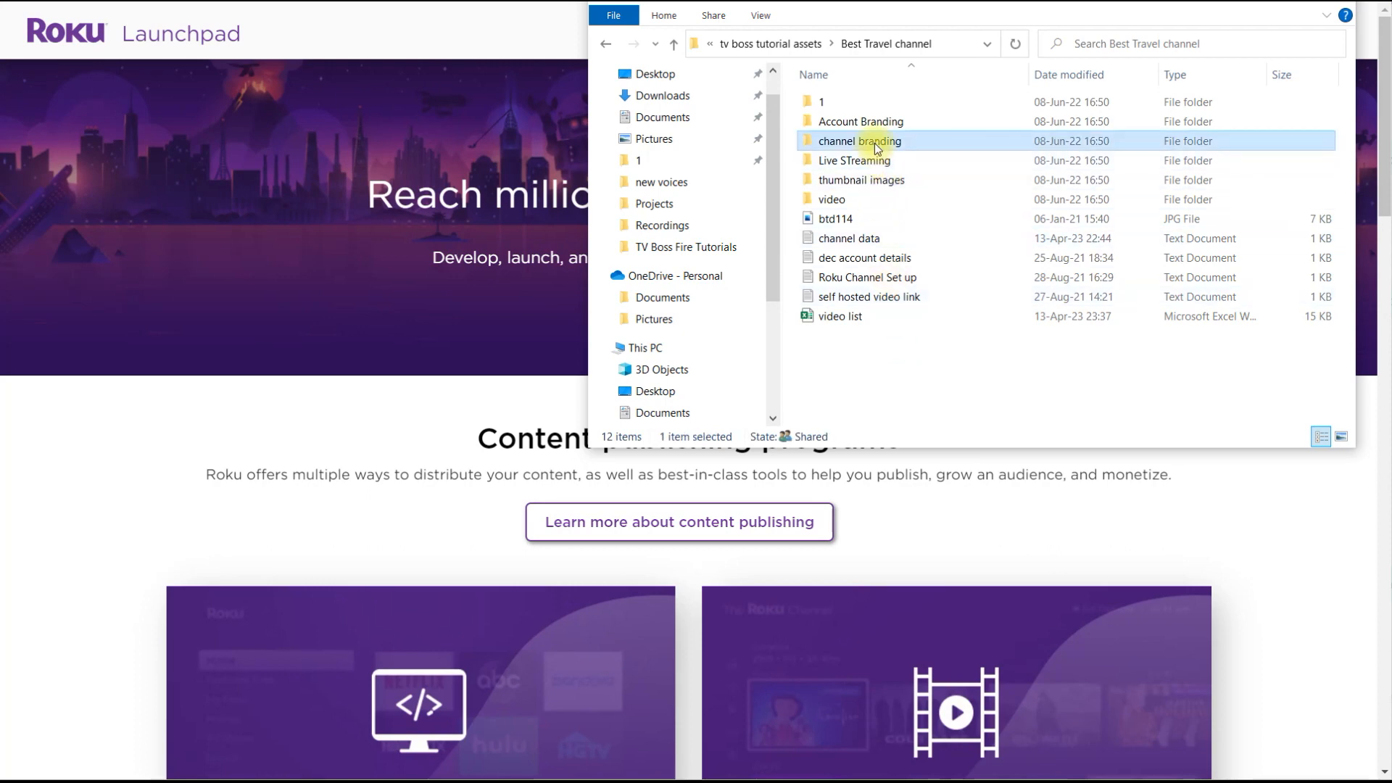
pyautogui.doubleClick(877, 147)
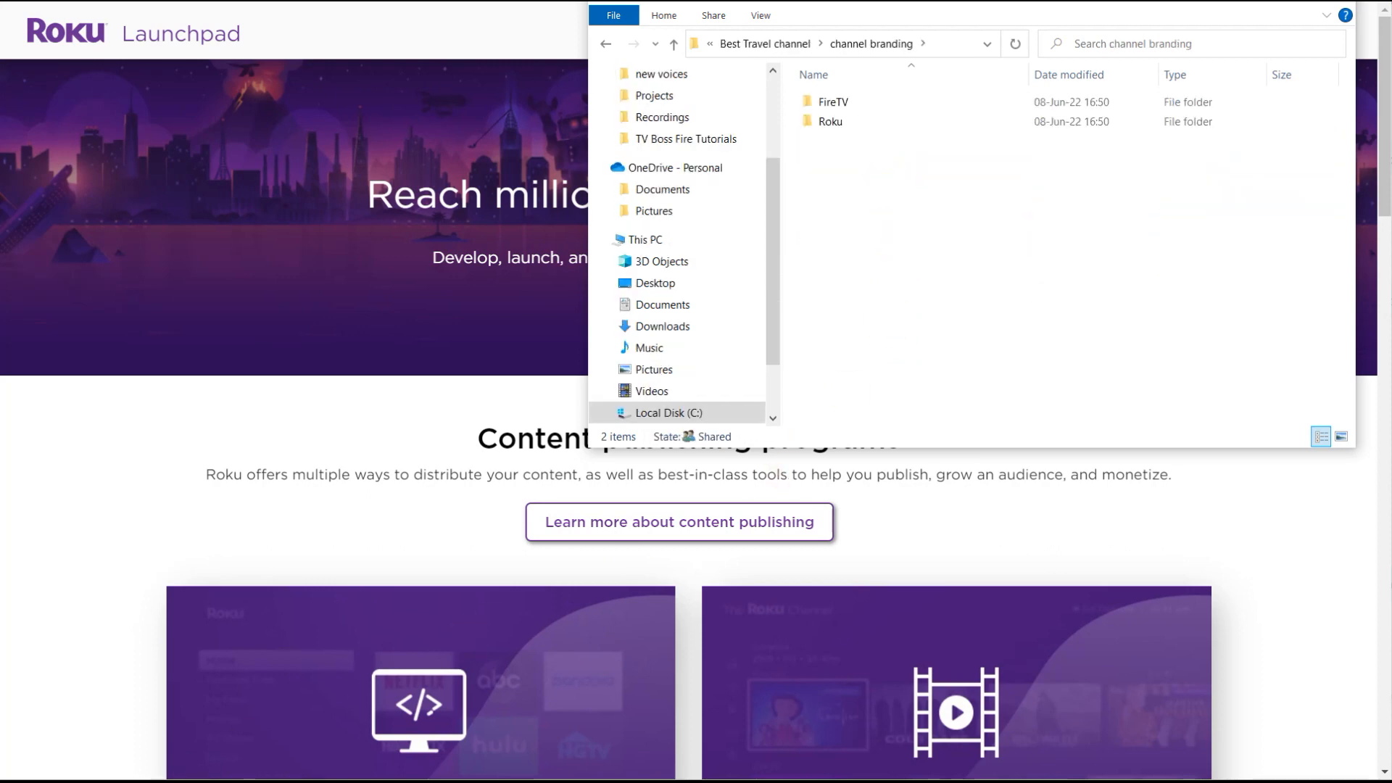
pyautogui.click(733, 43)
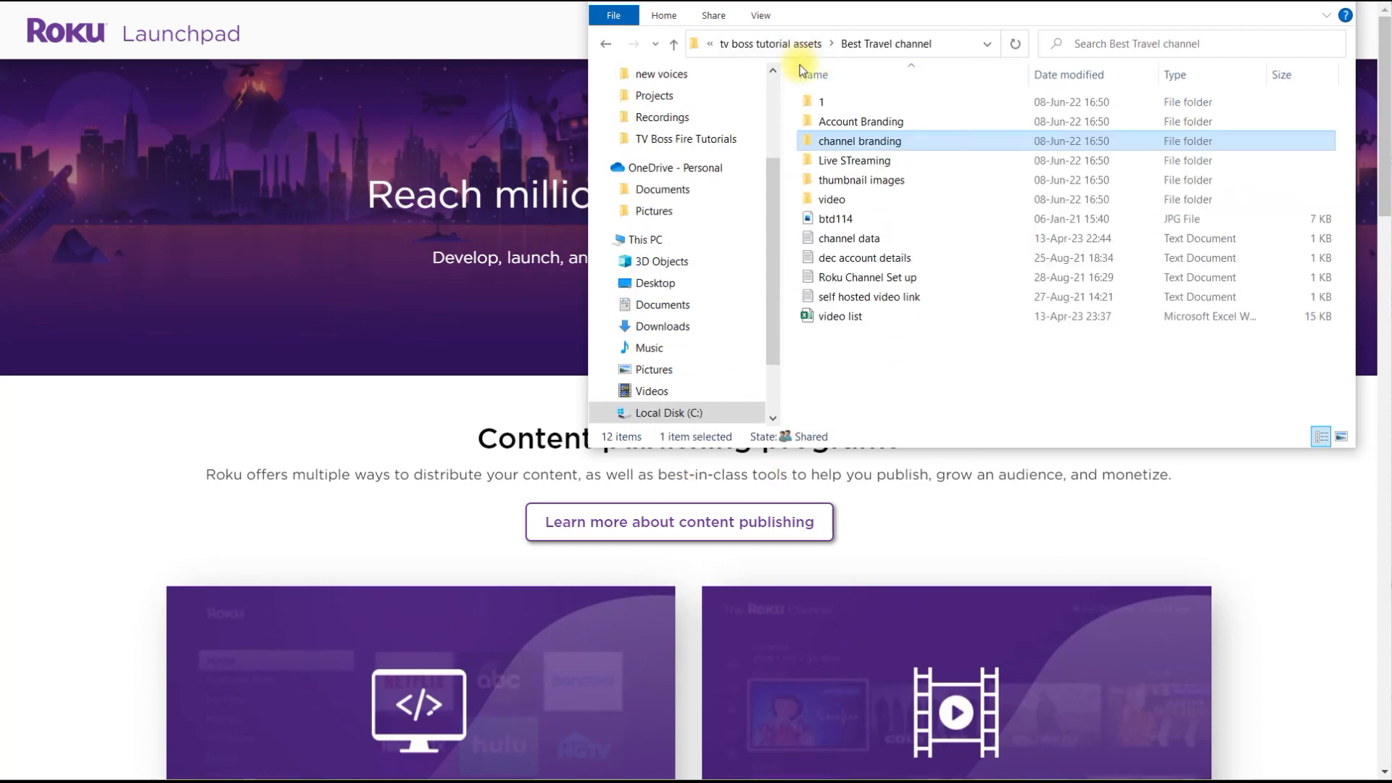
# Step: Review the channel data notes in Notepad, then go to the Roku sign-in
pyautogui.doubleClick(844, 238)
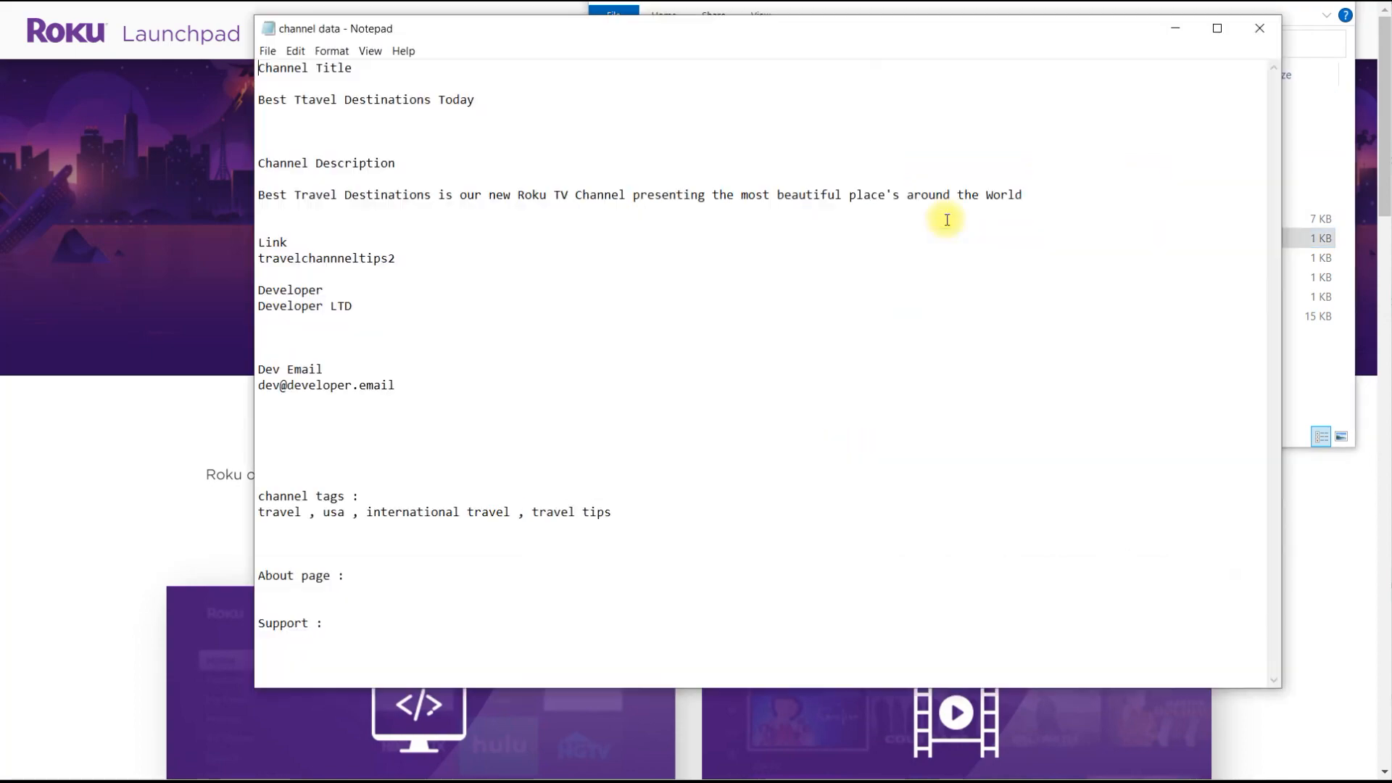
pyautogui.click(1259, 28)
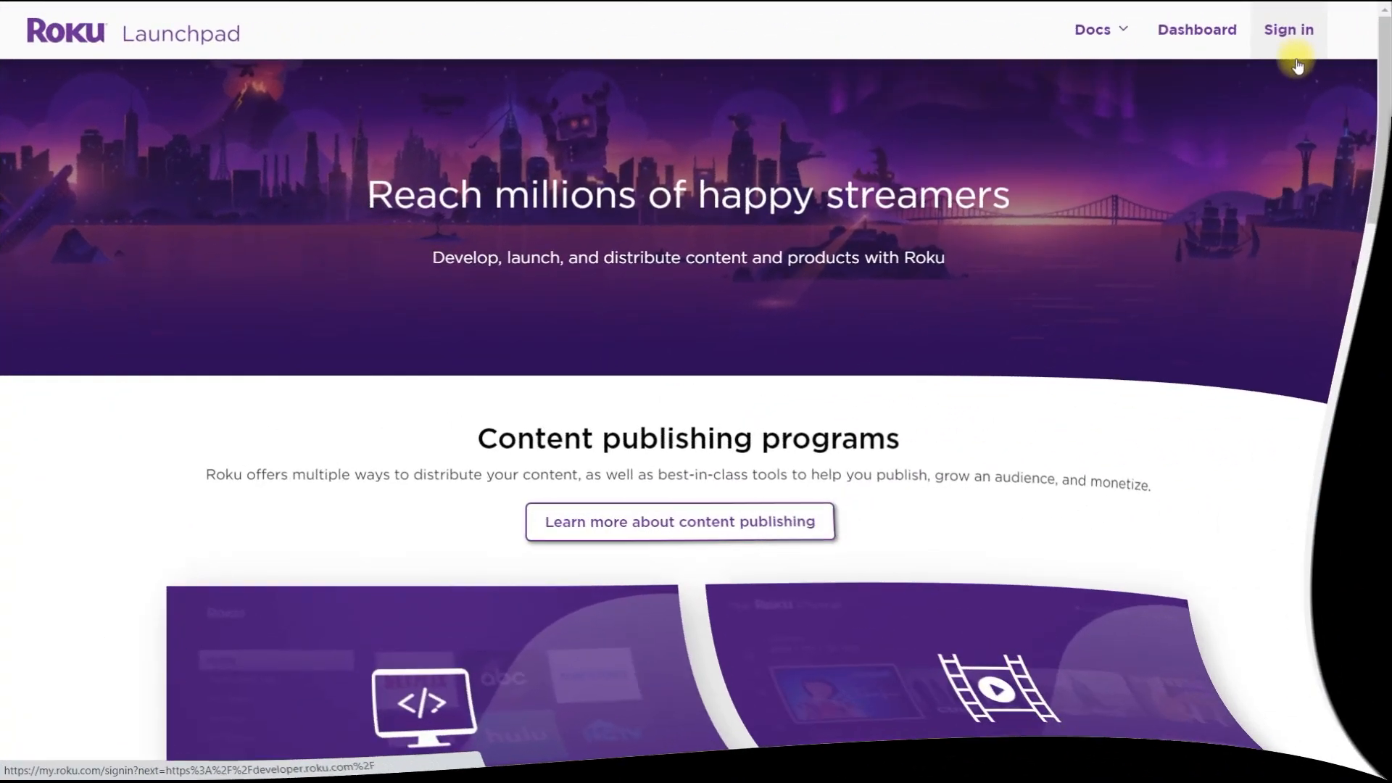
pyautogui.click(1297, 64)
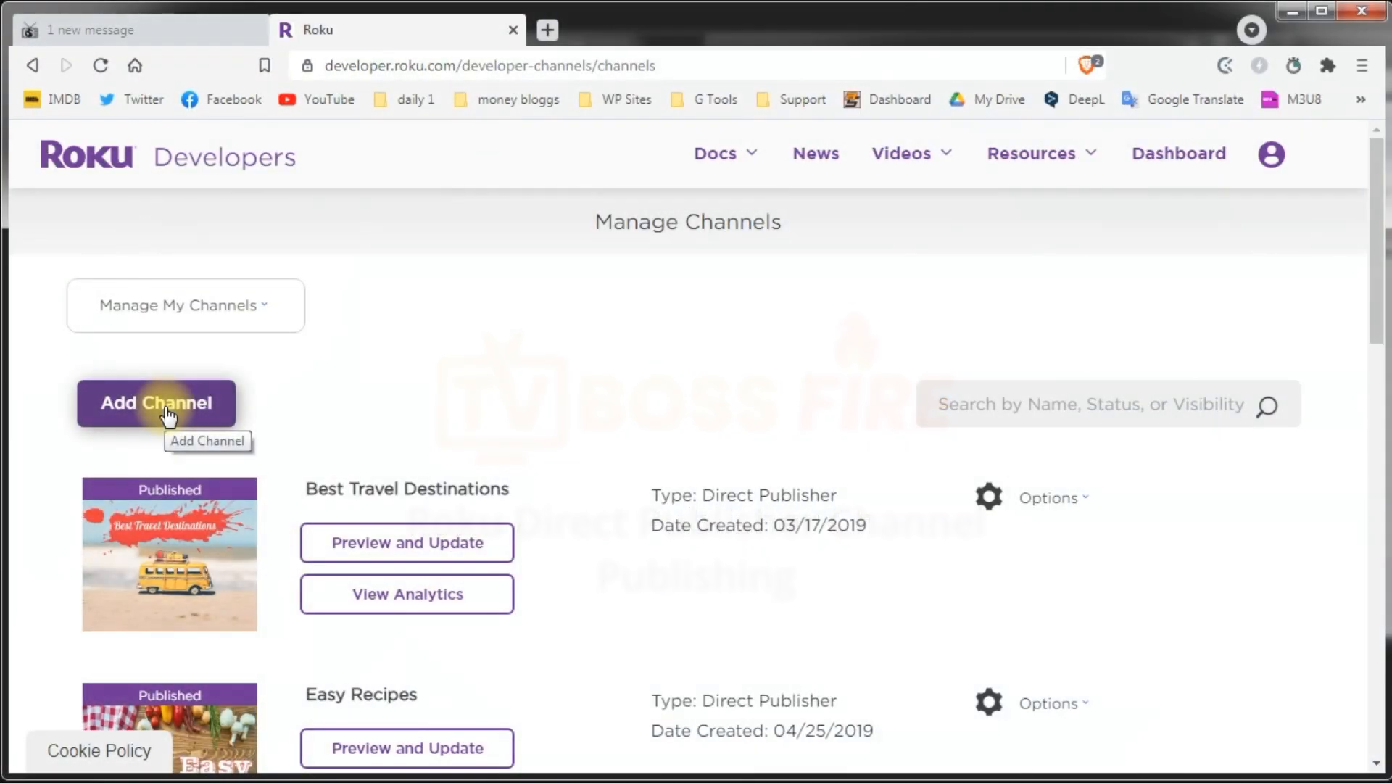
# Step: Start adding a new channel from Manage Channels
pyautogui.click(165, 404)
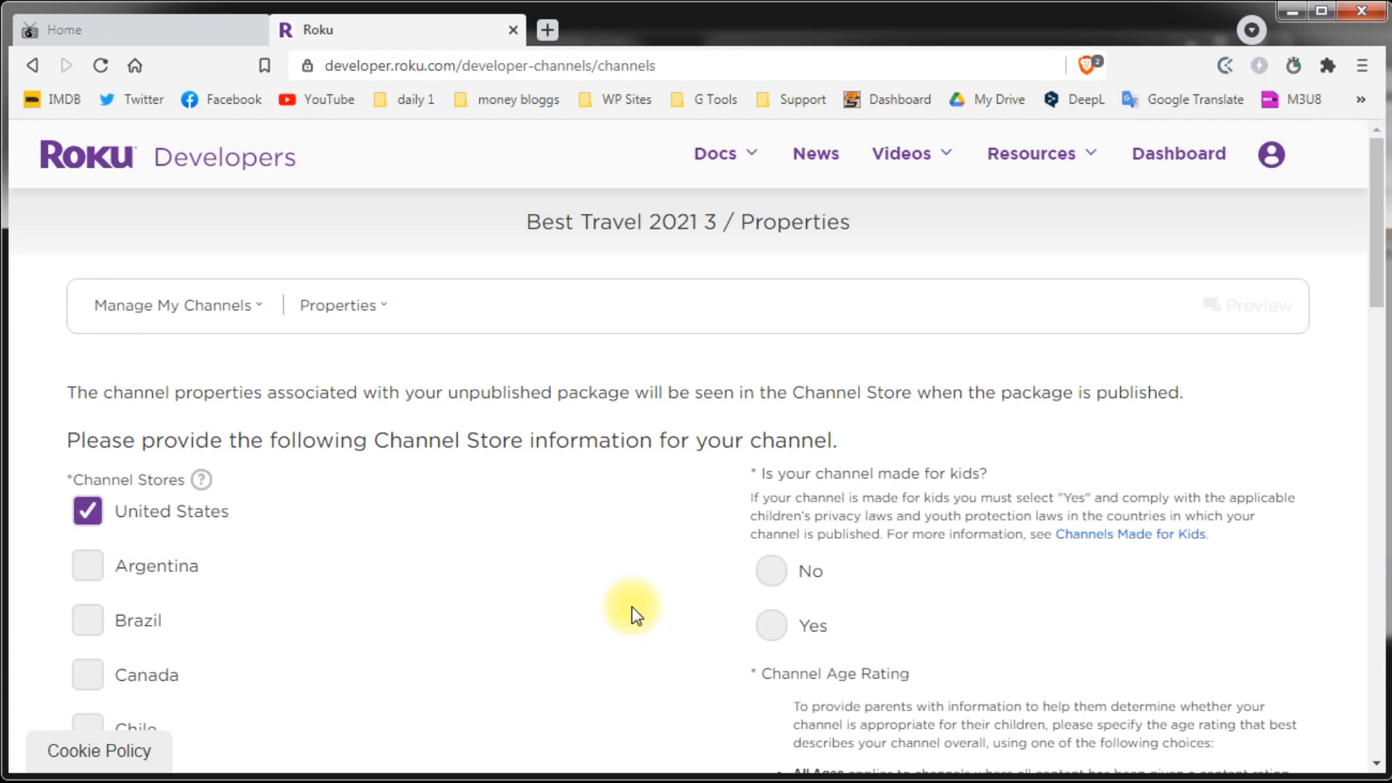
# Step: Answer No to made for kids and choose the All Ages age rating
pyautogui.scroll(-4, 401, 481)
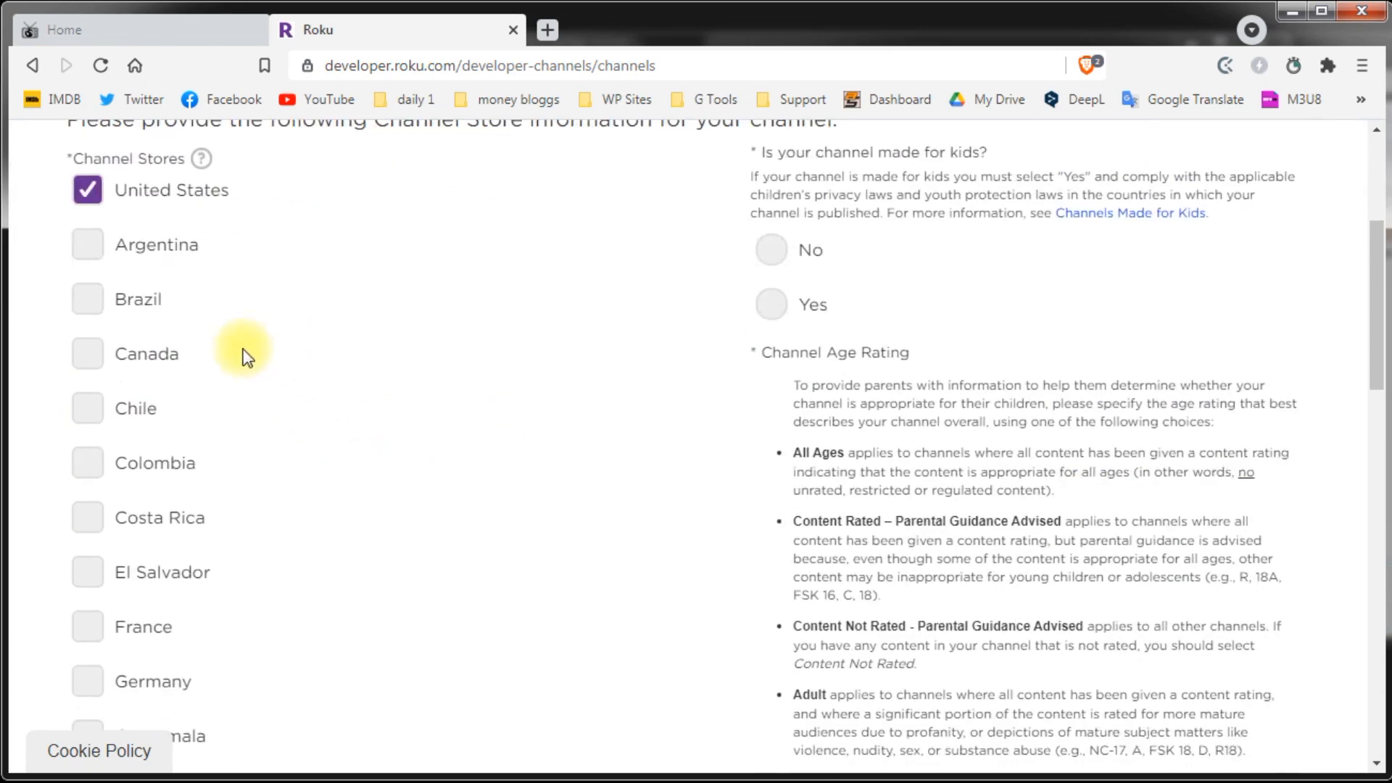
pyautogui.scroll(-9, 242, 445)
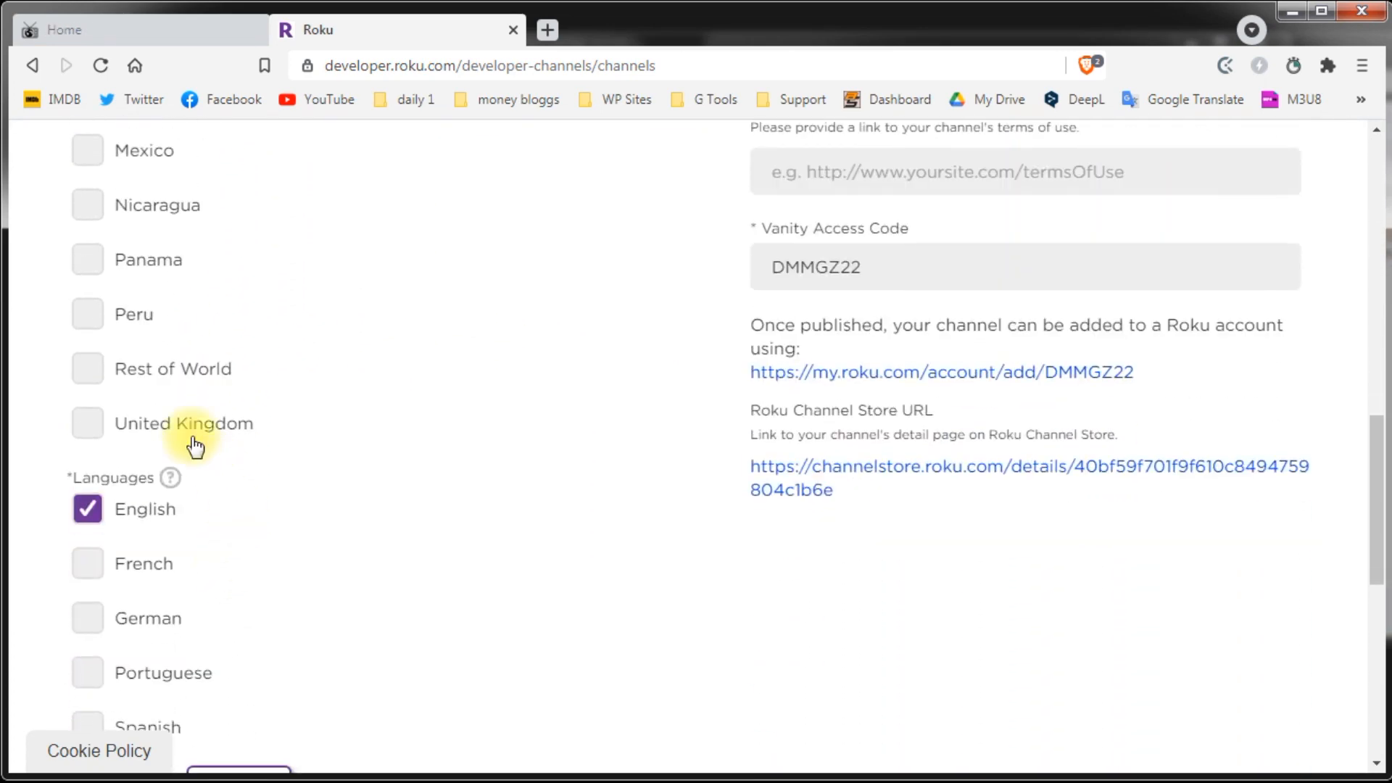
pyautogui.scroll(-3, 195, 448)
pyautogui.scroll(15, 733, 547)
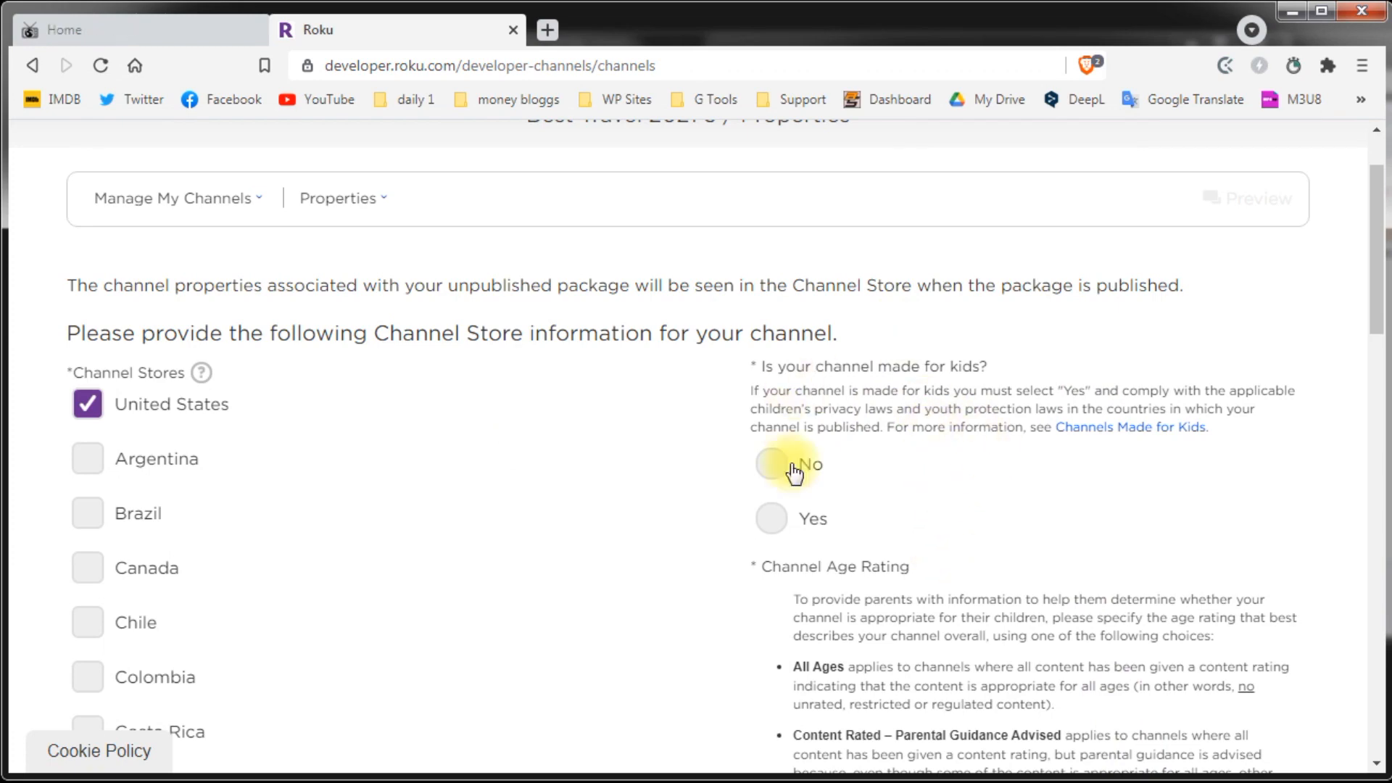
pyautogui.scroll(-5, 1028, 501)
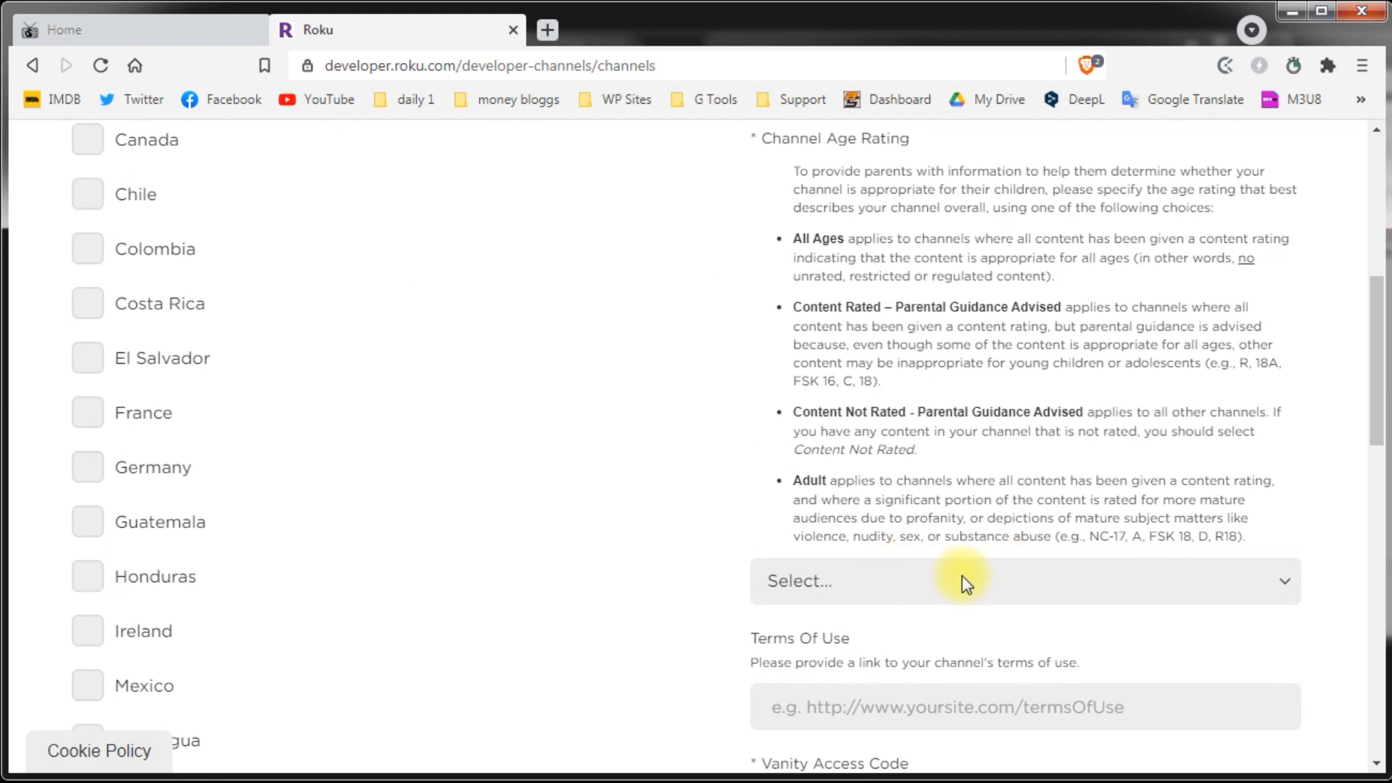
pyautogui.scroll(-3, 965, 580)
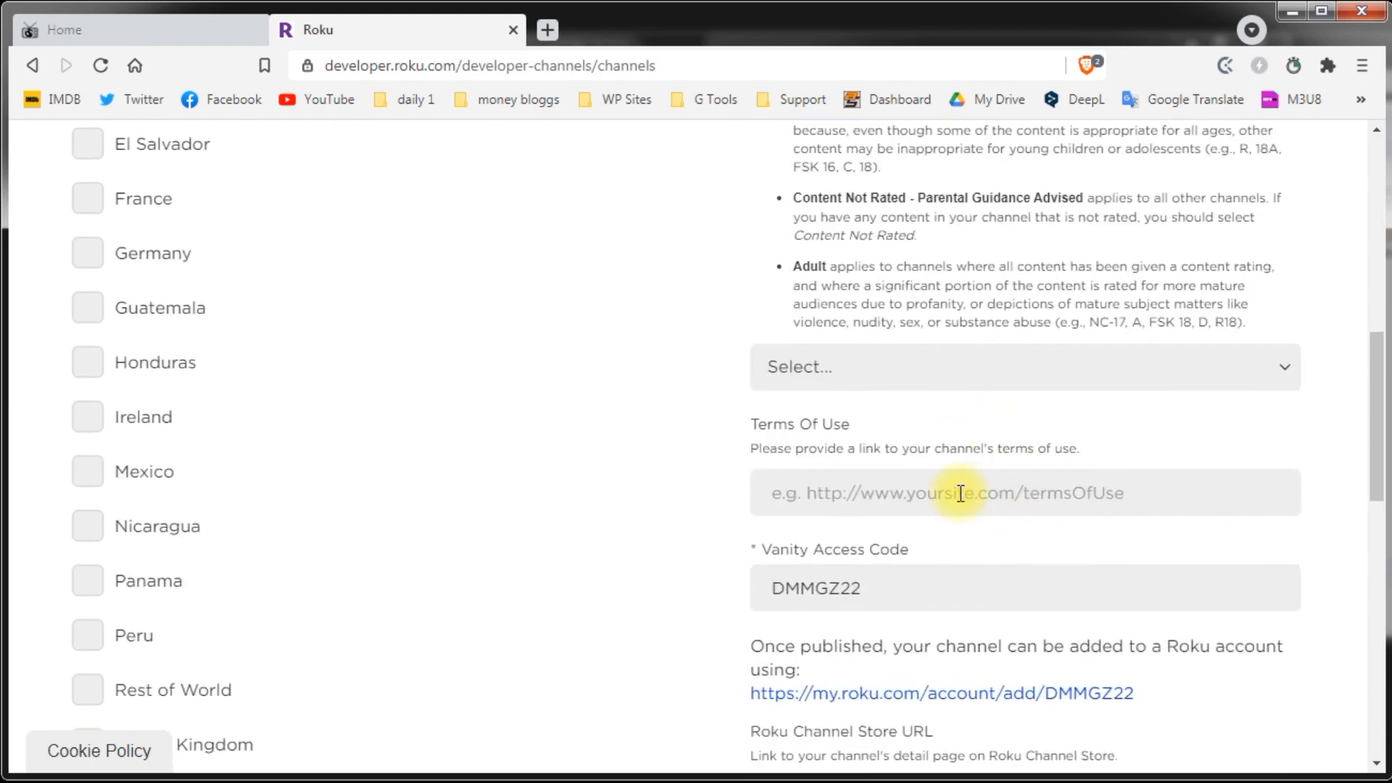
pyautogui.scroll(7, 481, 397)
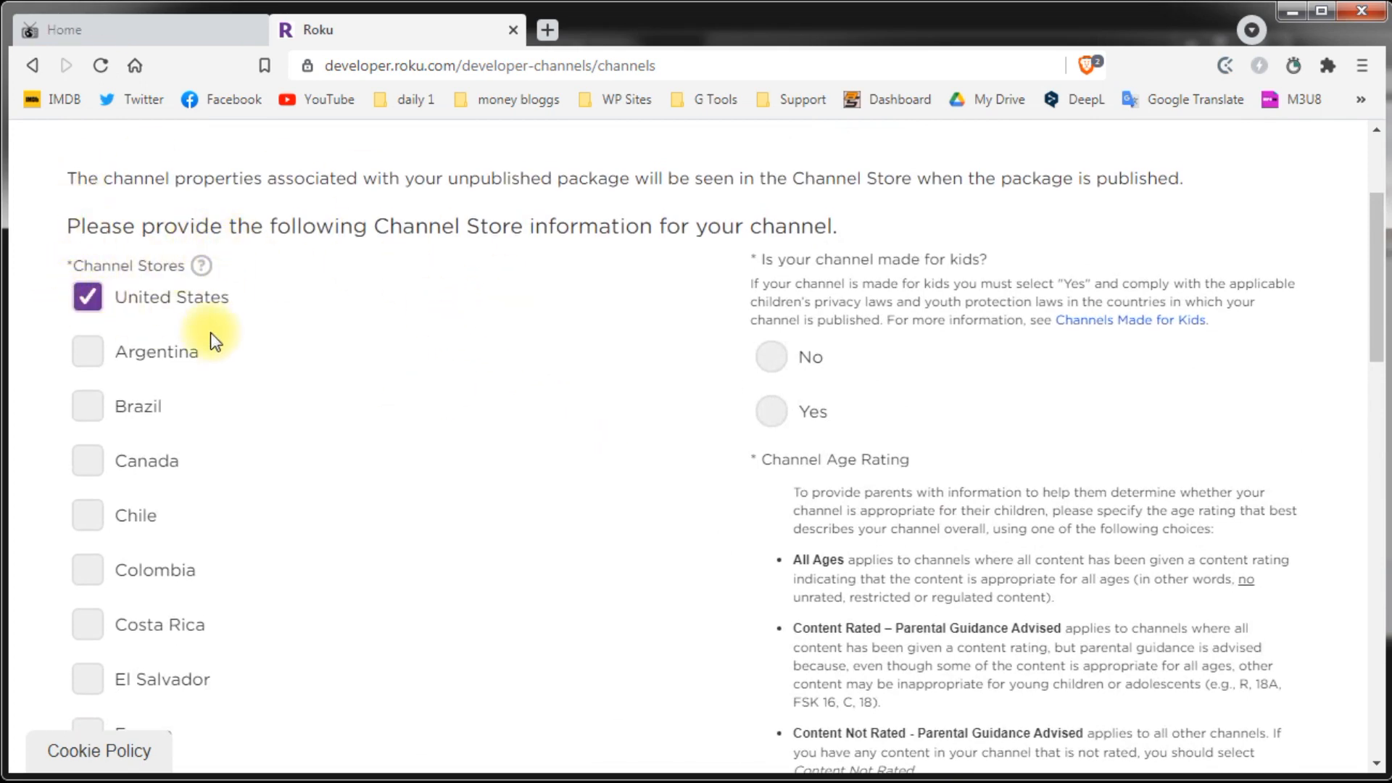
pyautogui.scroll(-1, 330, 362)
pyautogui.scroll(-13, 330, 366)
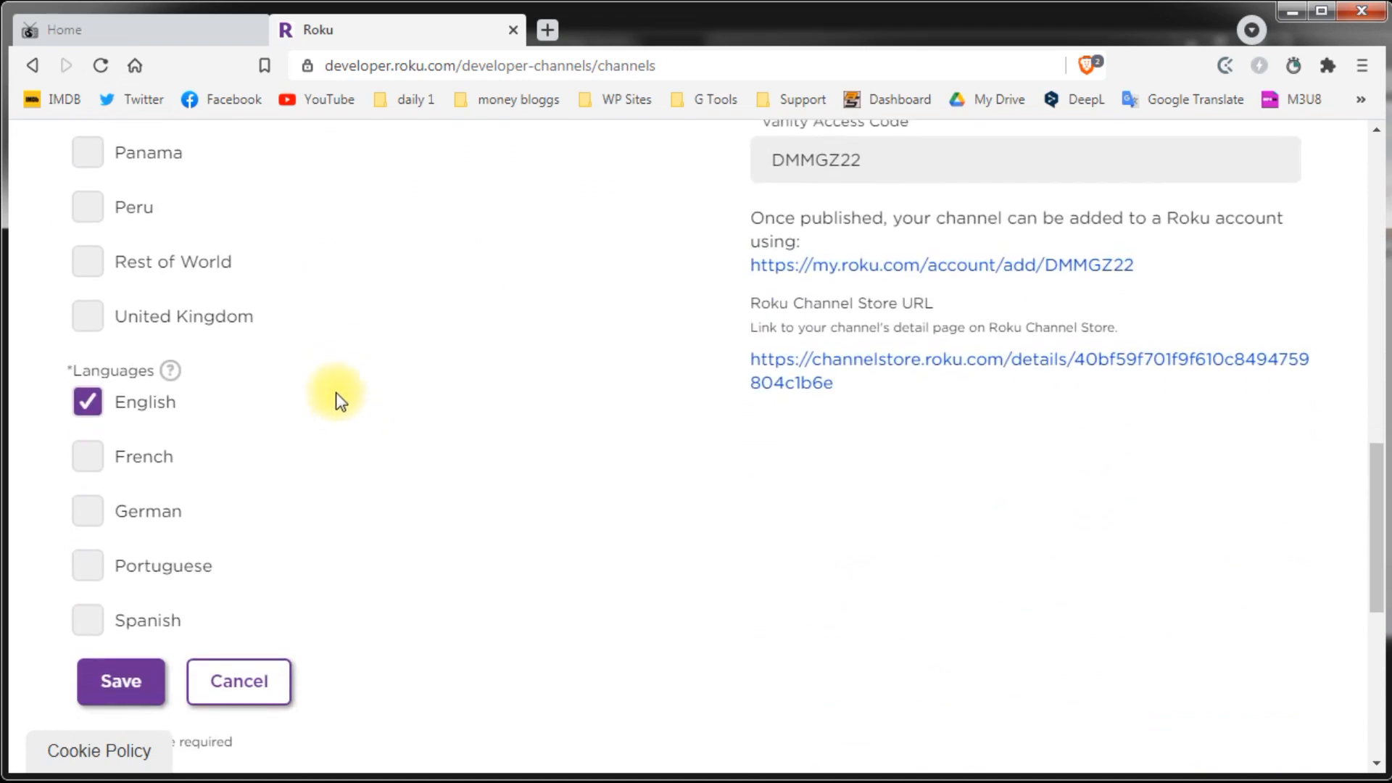
pyautogui.scroll(15, 1229, 538)
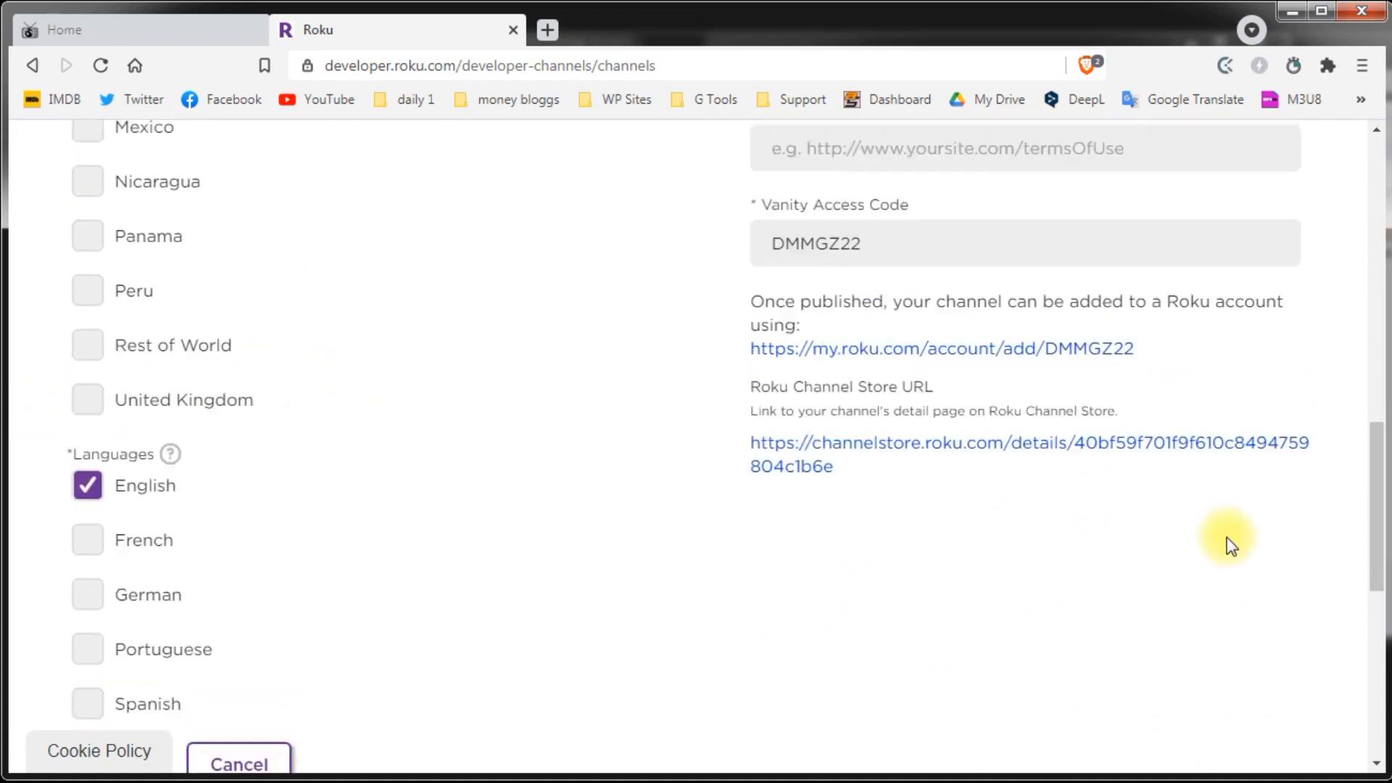
pyautogui.click(774, 468)
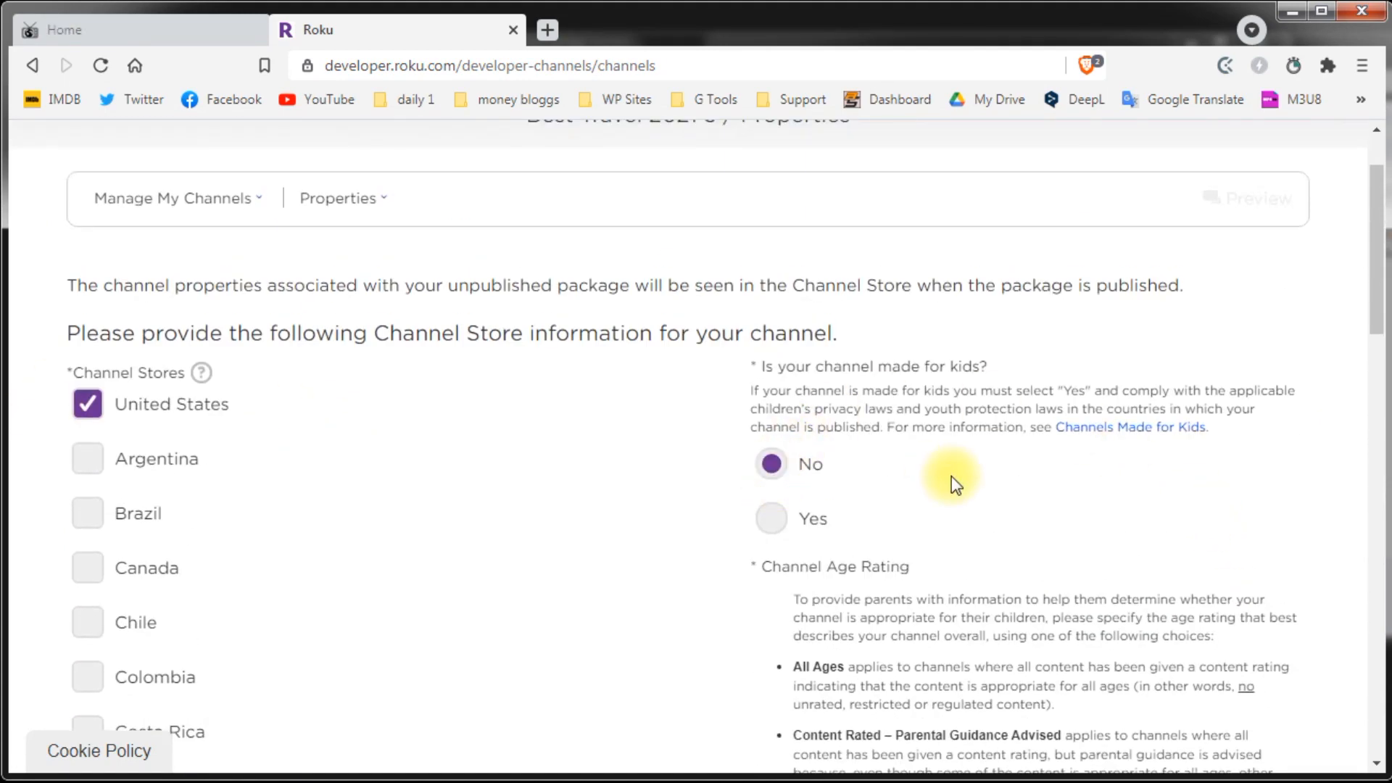
pyautogui.scroll(-6, 958, 479)
pyautogui.click(838, 580)
pyautogui.click(834, 634)
pyautogui.scroll(-3, 1030, 536)
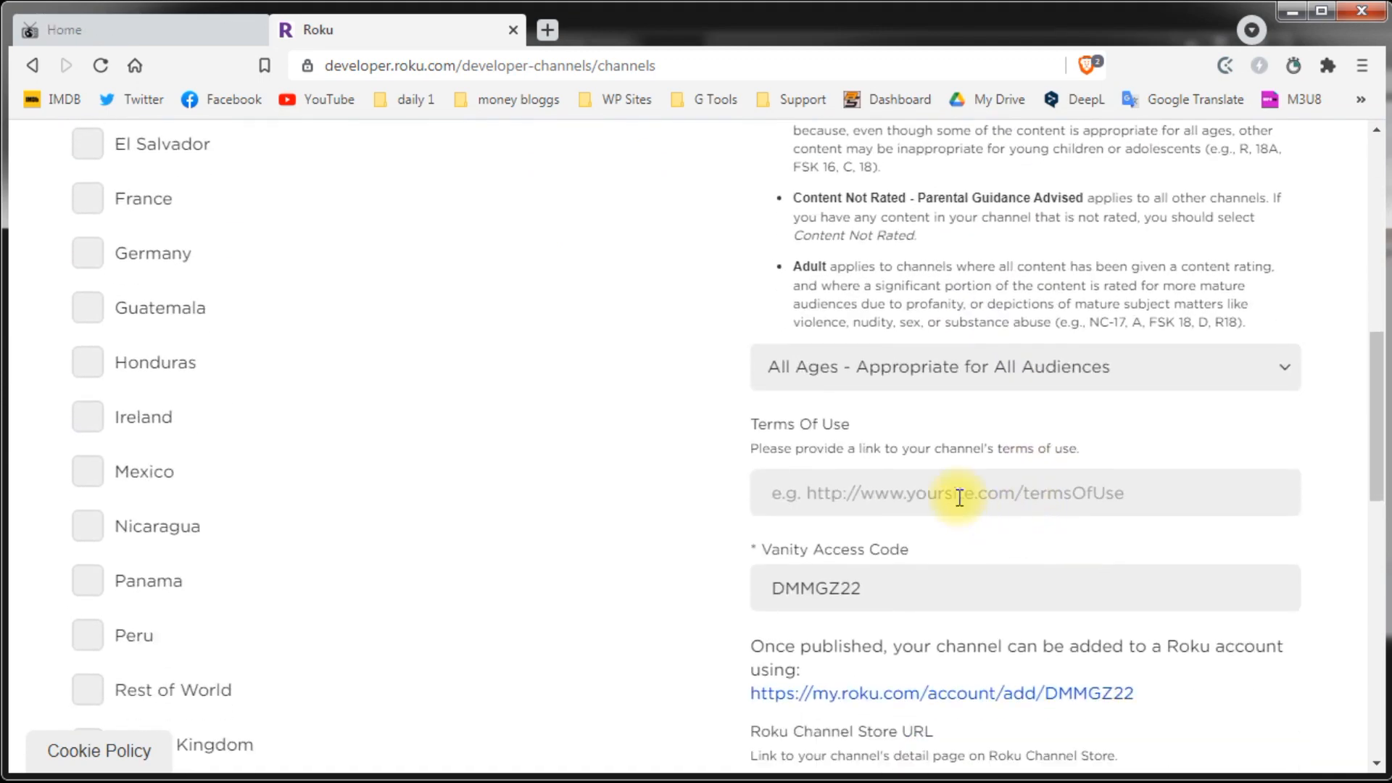
pyautogui.hotkey('alt', 'Tab')
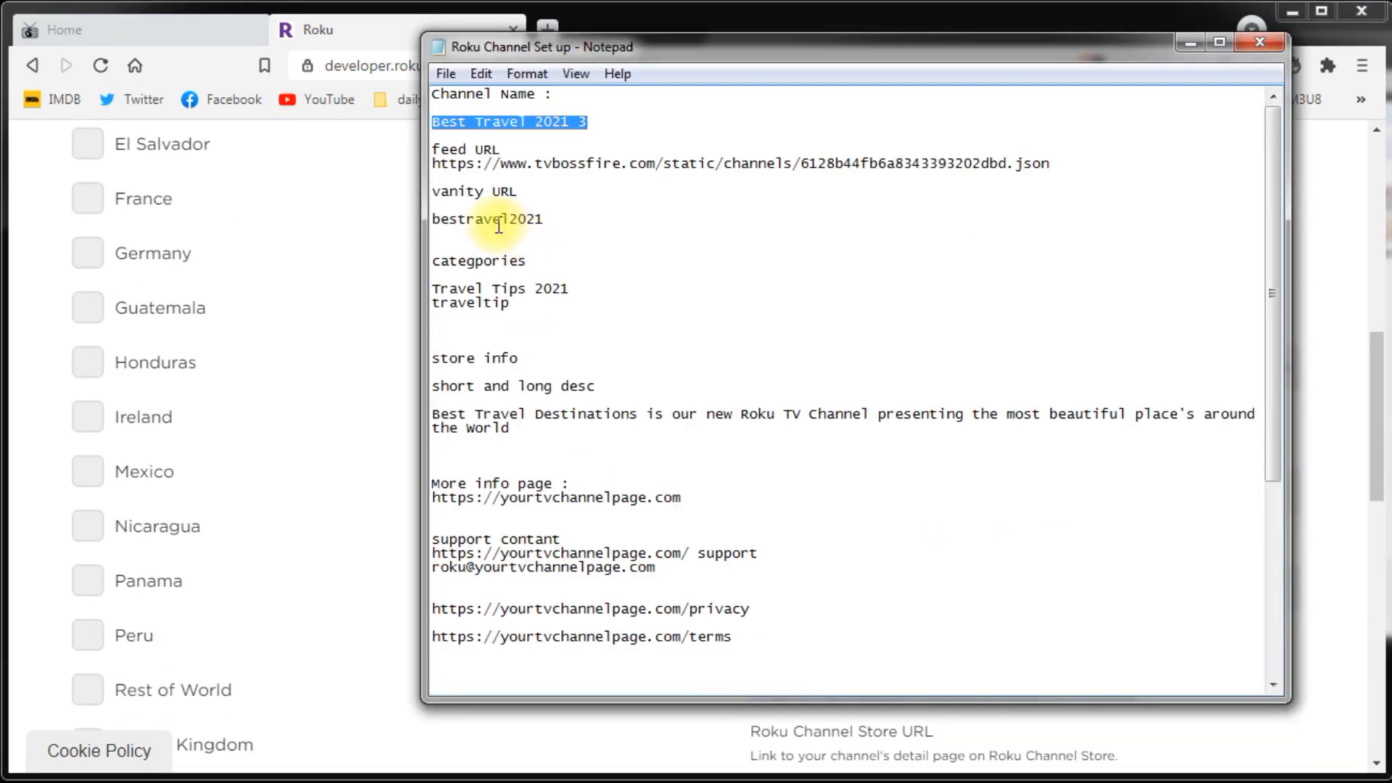
pyautogui.moveTo(734, 637); pyautogui.dragTo(433, 635)
pyautogui.hotkey('ctrl', 'c')
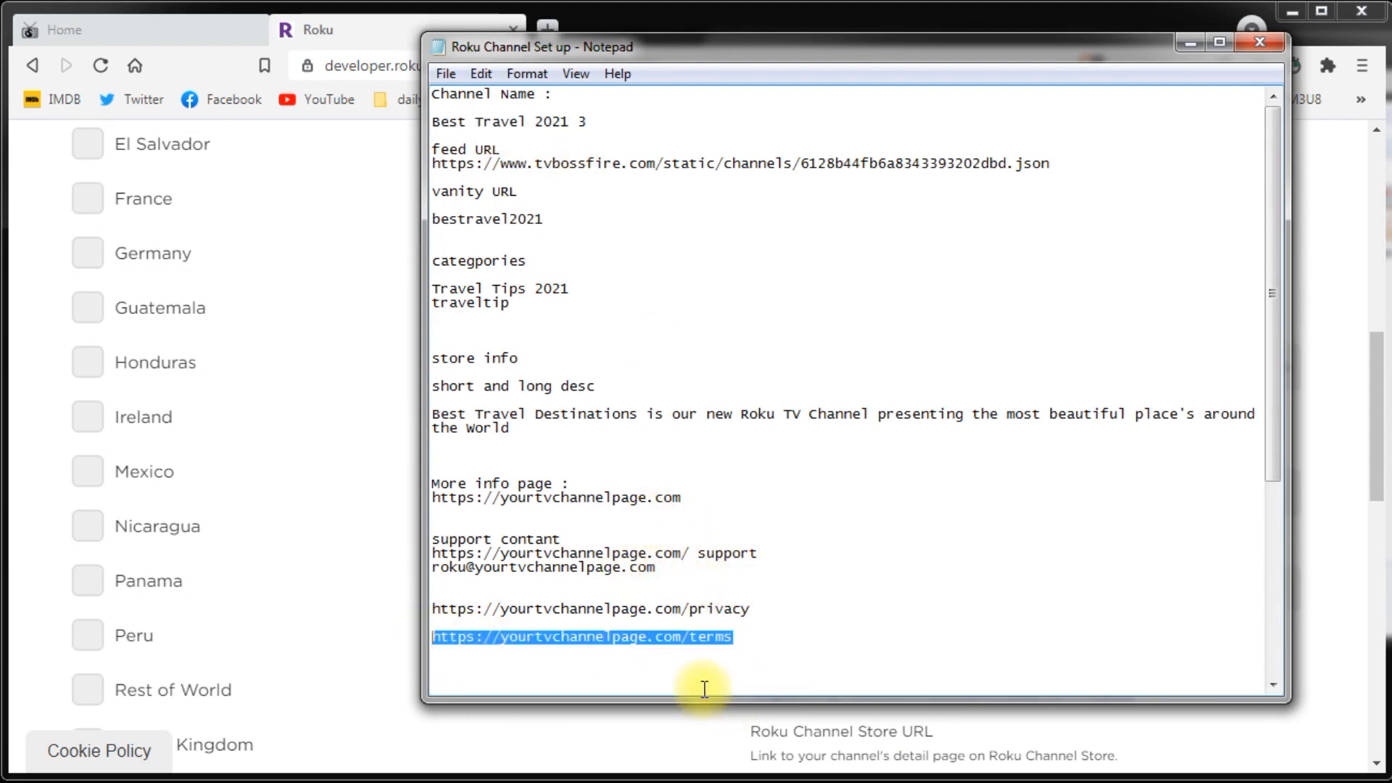
pyautogui.click(358, 459)
pyautogui.click(802, 491)
pyautogui.hotkey('ctrl', 'v')
pyautogui.scroll(-1, 967, 498)
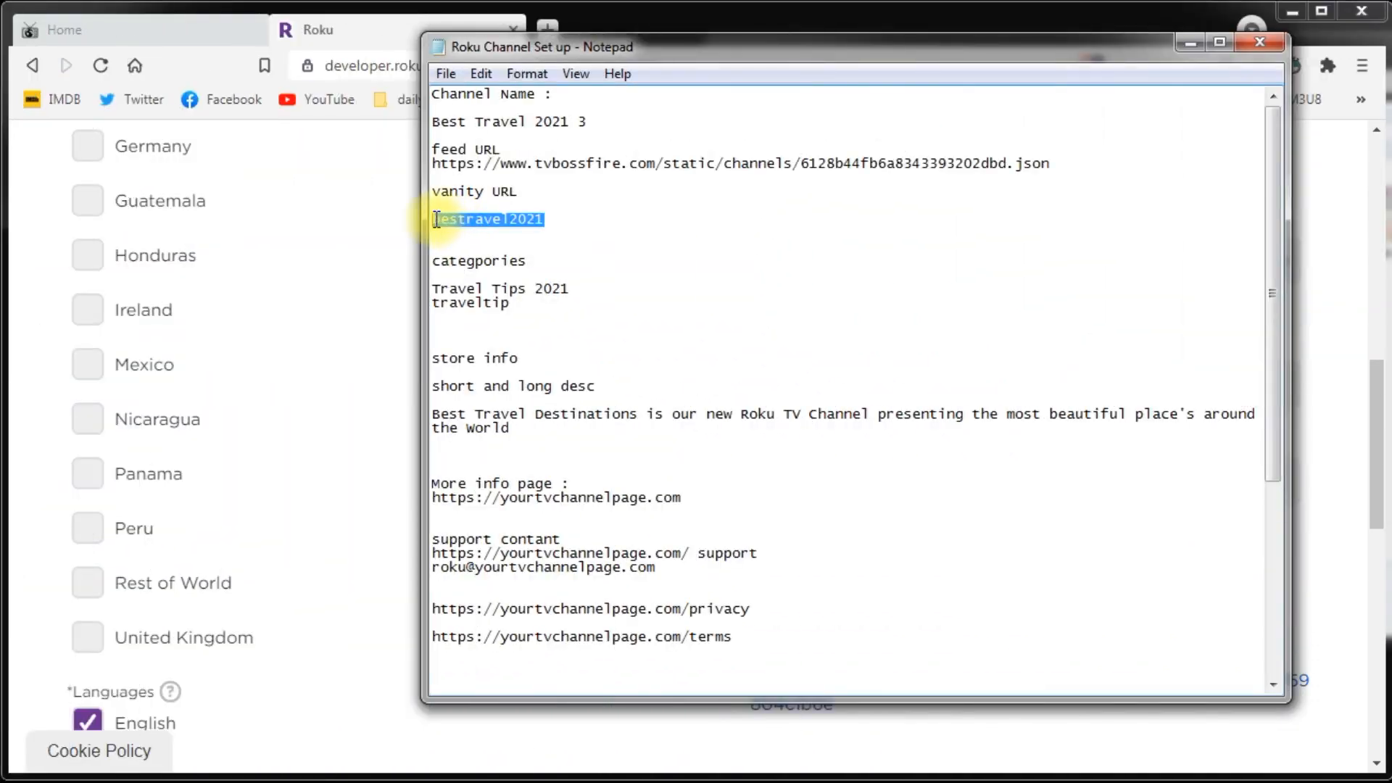
pyautogui.click(354, 26)
pyautogui.moveTo(874, 479); pyautogui.dragTo(707, 480)
pyautogui.hotkey('ctrl', 'v')
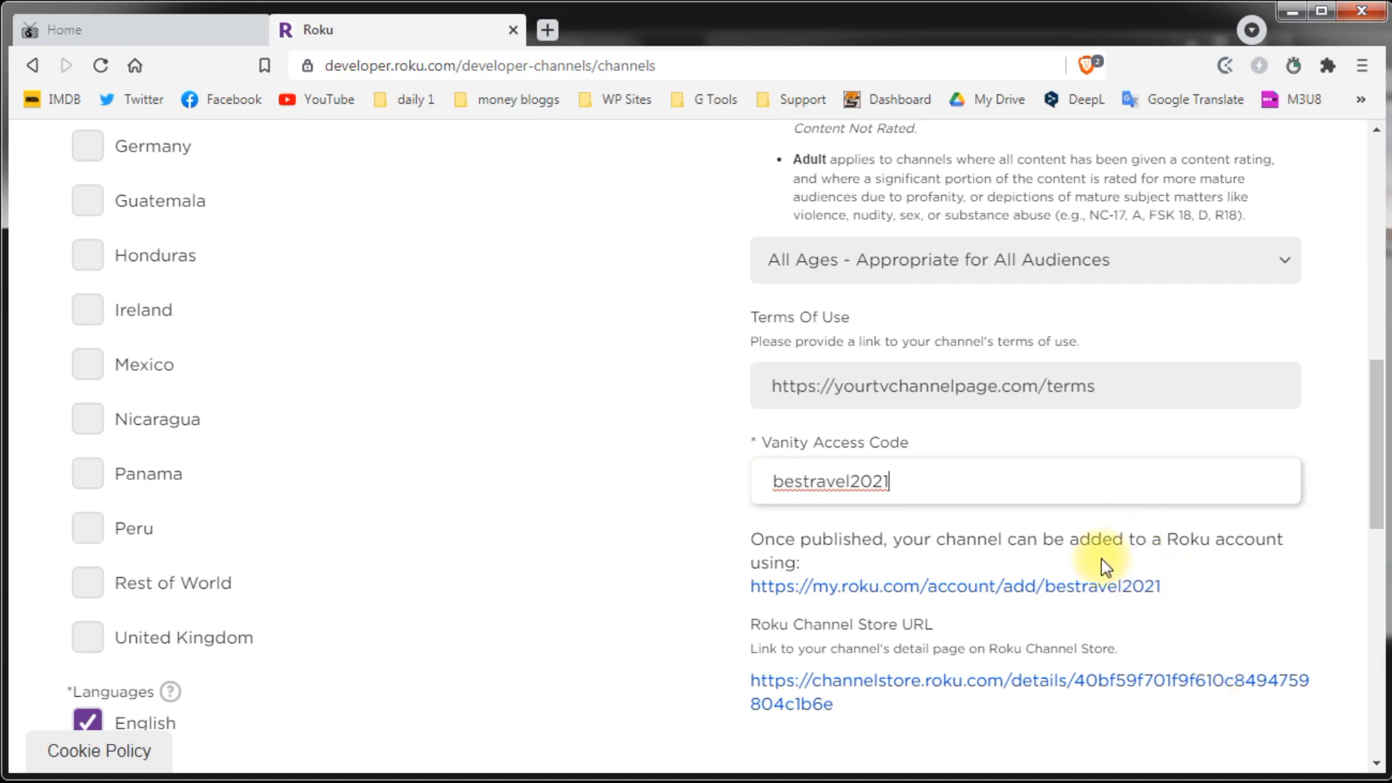
# Step: Add Argentina as a channel store, re-mark not made for kids, and save
pyautogui.scroll(6, 1050, 487)
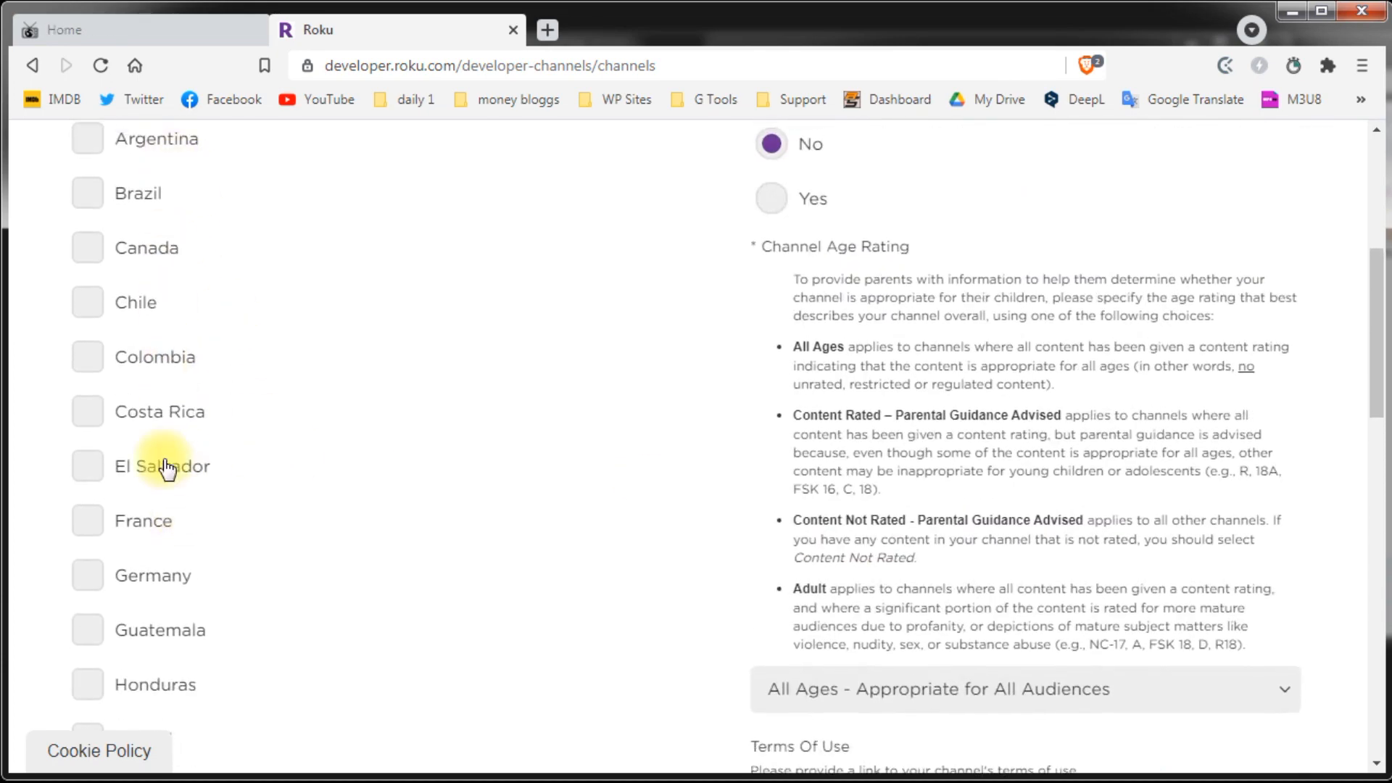
pyautogui.scroll(4, 162, 468)
pyautogui.scroll(-3, 147, 590)
pyautogui.scroll(-2, 146, 591)
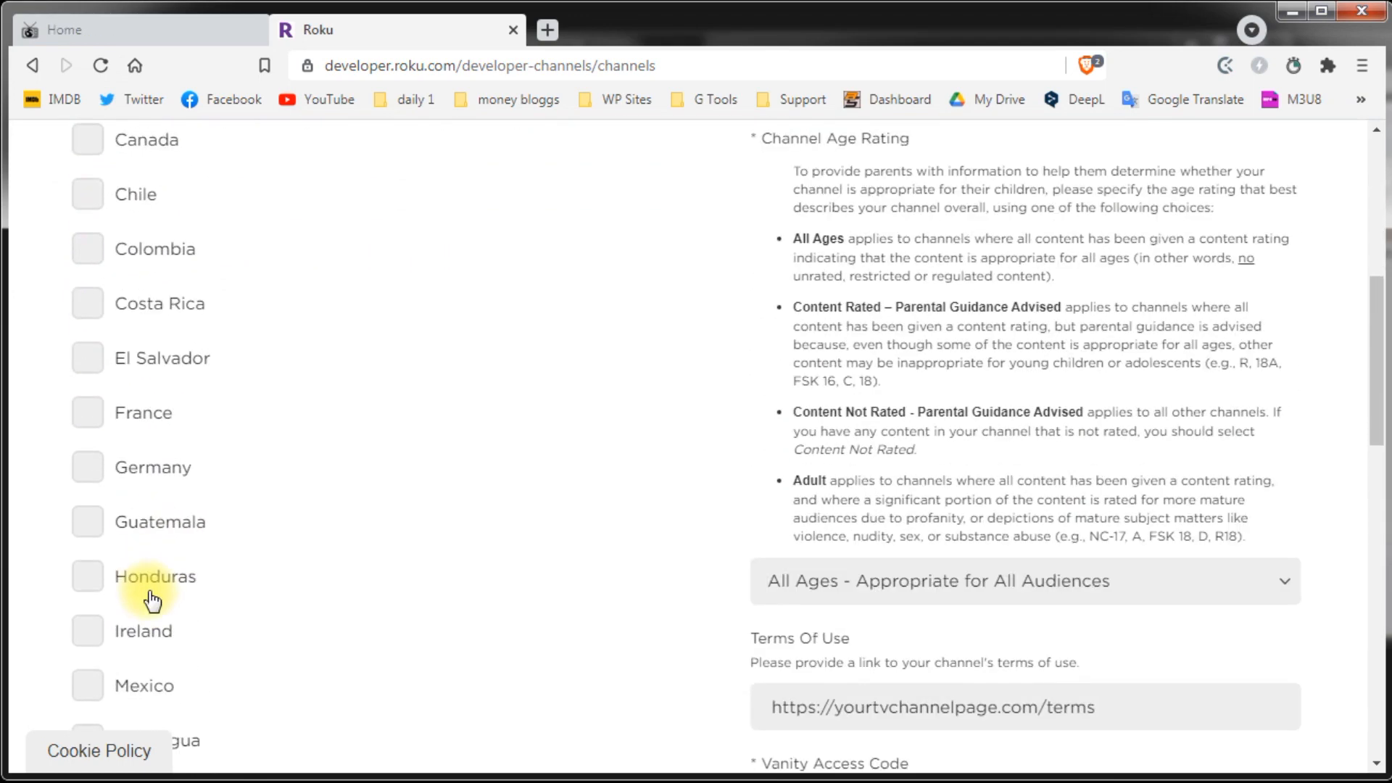
pyautogui.scroll(4, 236, 563)
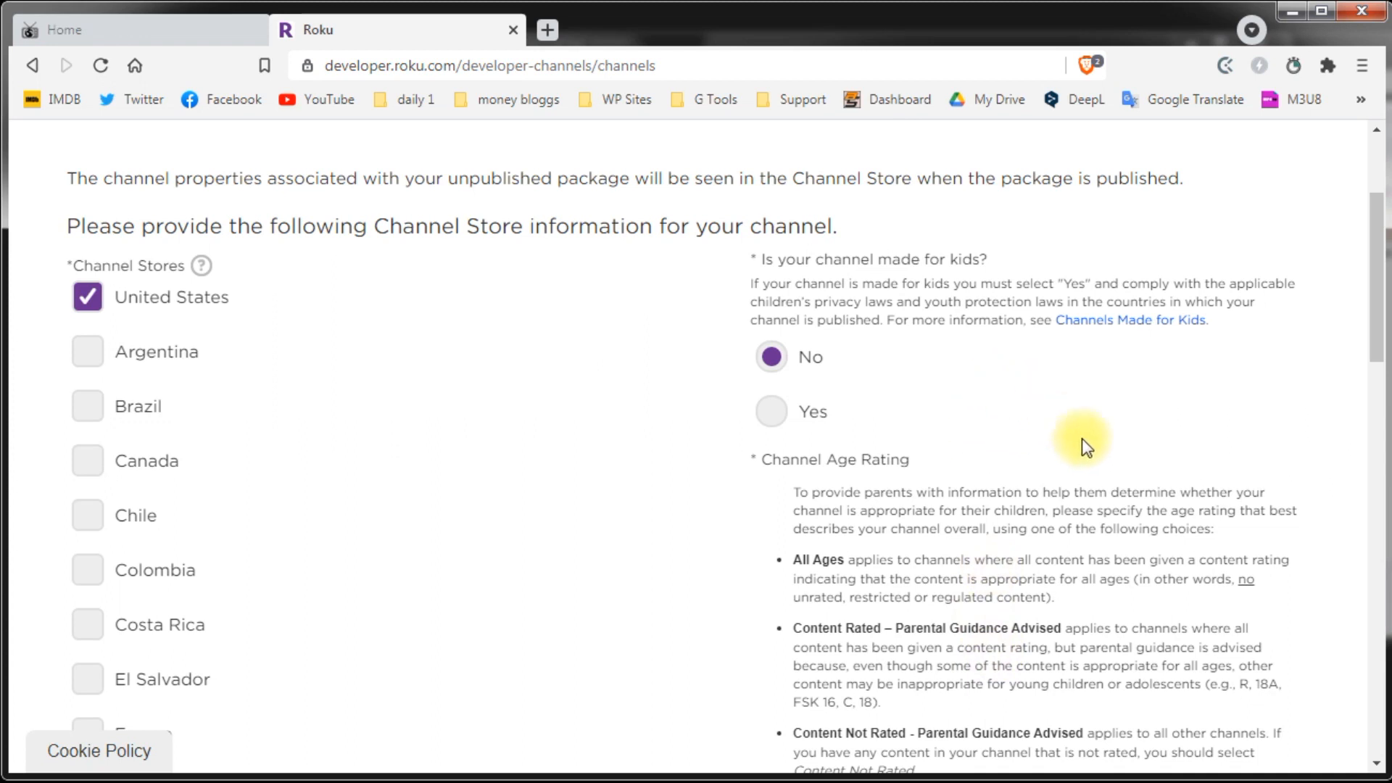
pyautogui.click(87, 355)
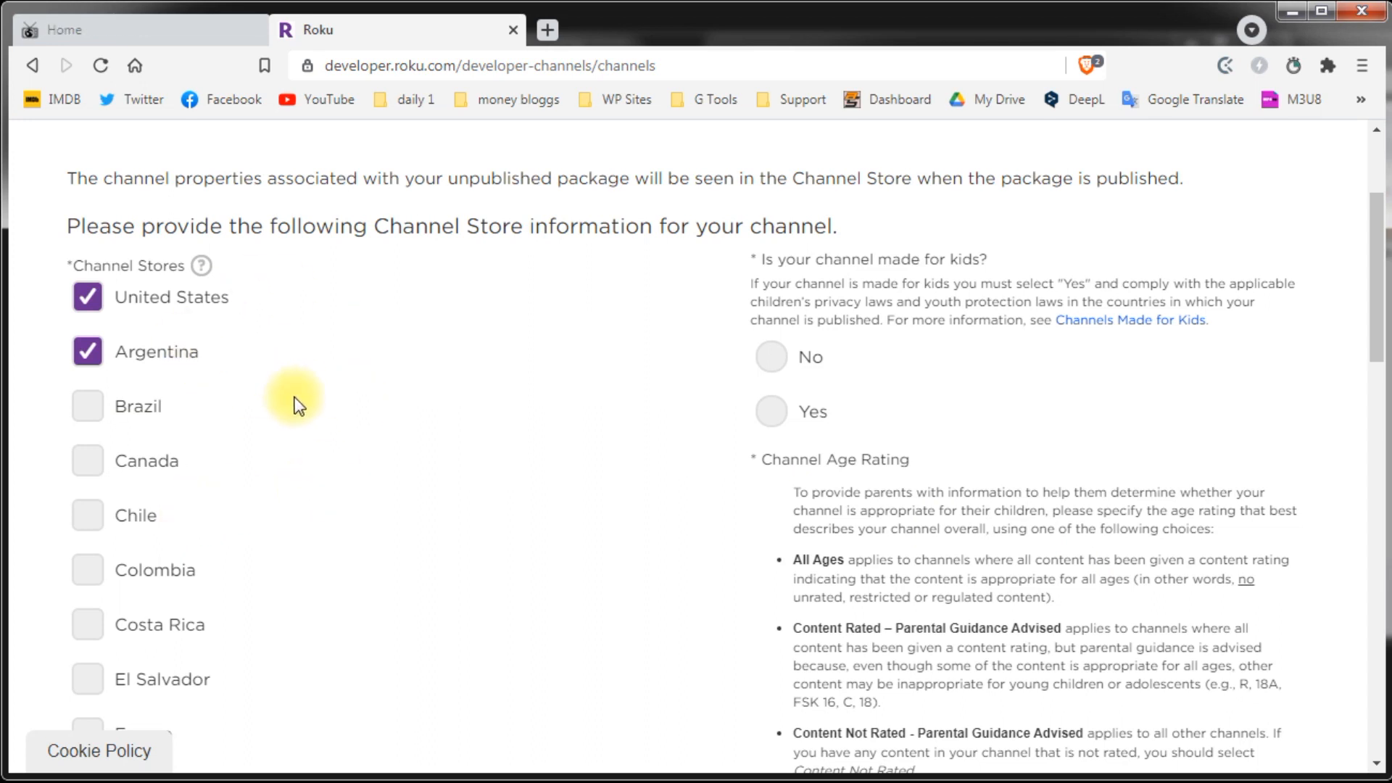
pyautogui.click(772, 357)
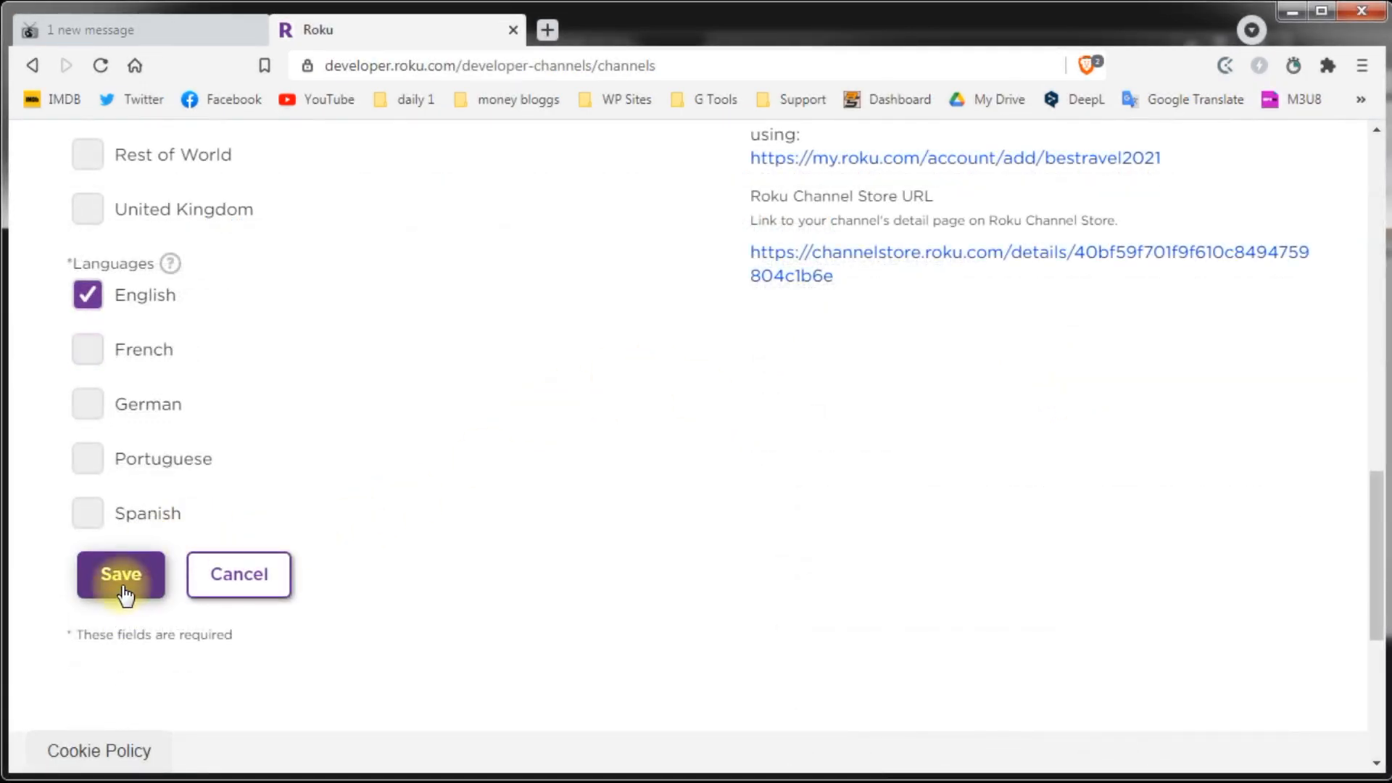
pyautogui.click(123, 594)
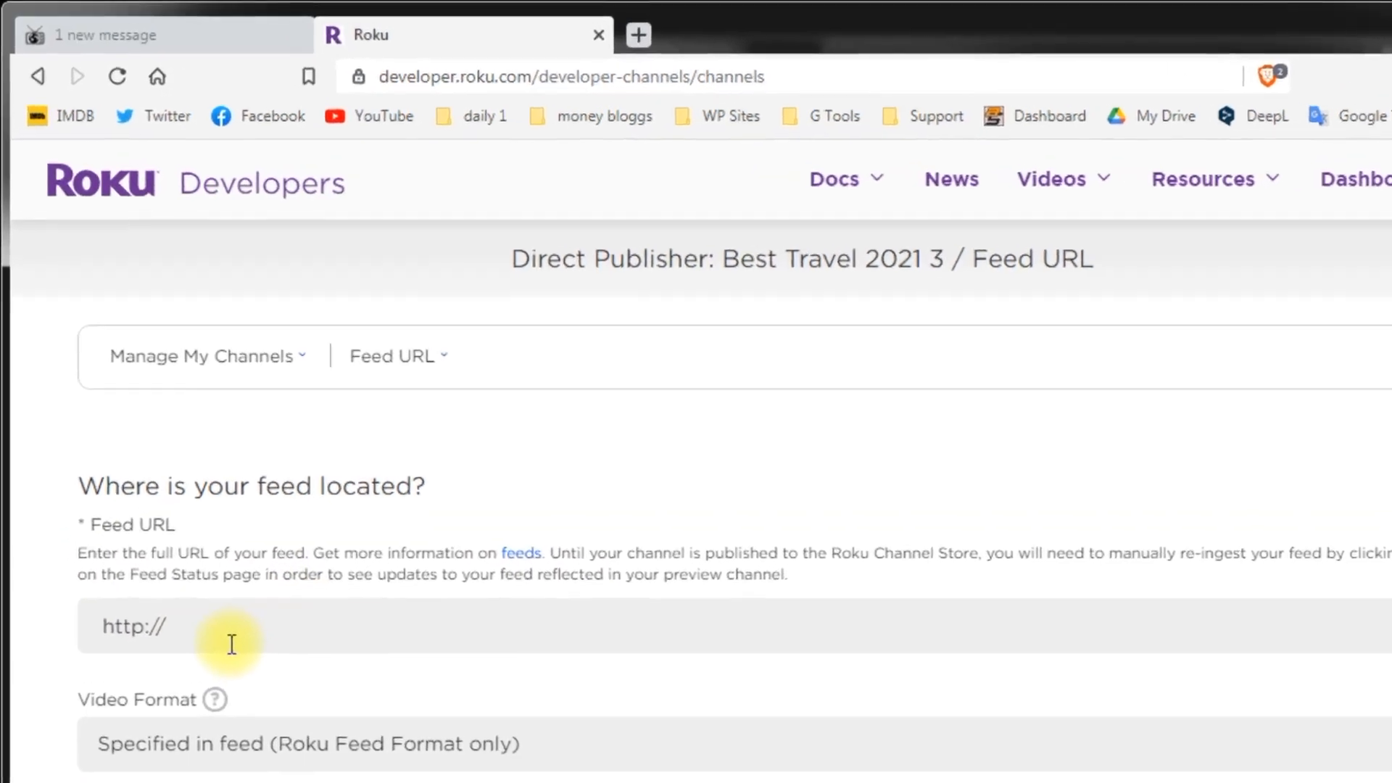
# Step: Paste the TV Boss Fire Roku TV feed link into Feed URL and continue
pyautogui.click(116, 30)
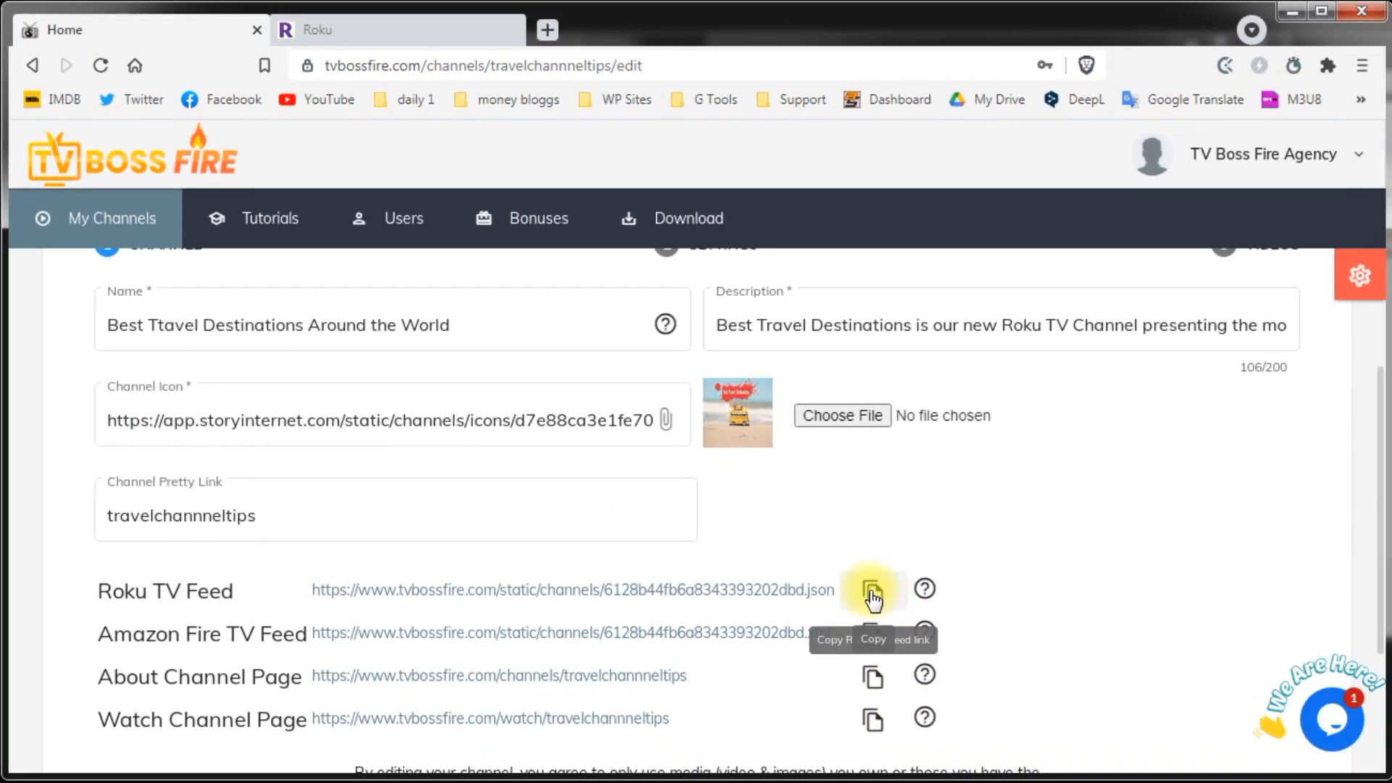
pyautogui.click(873, 596)
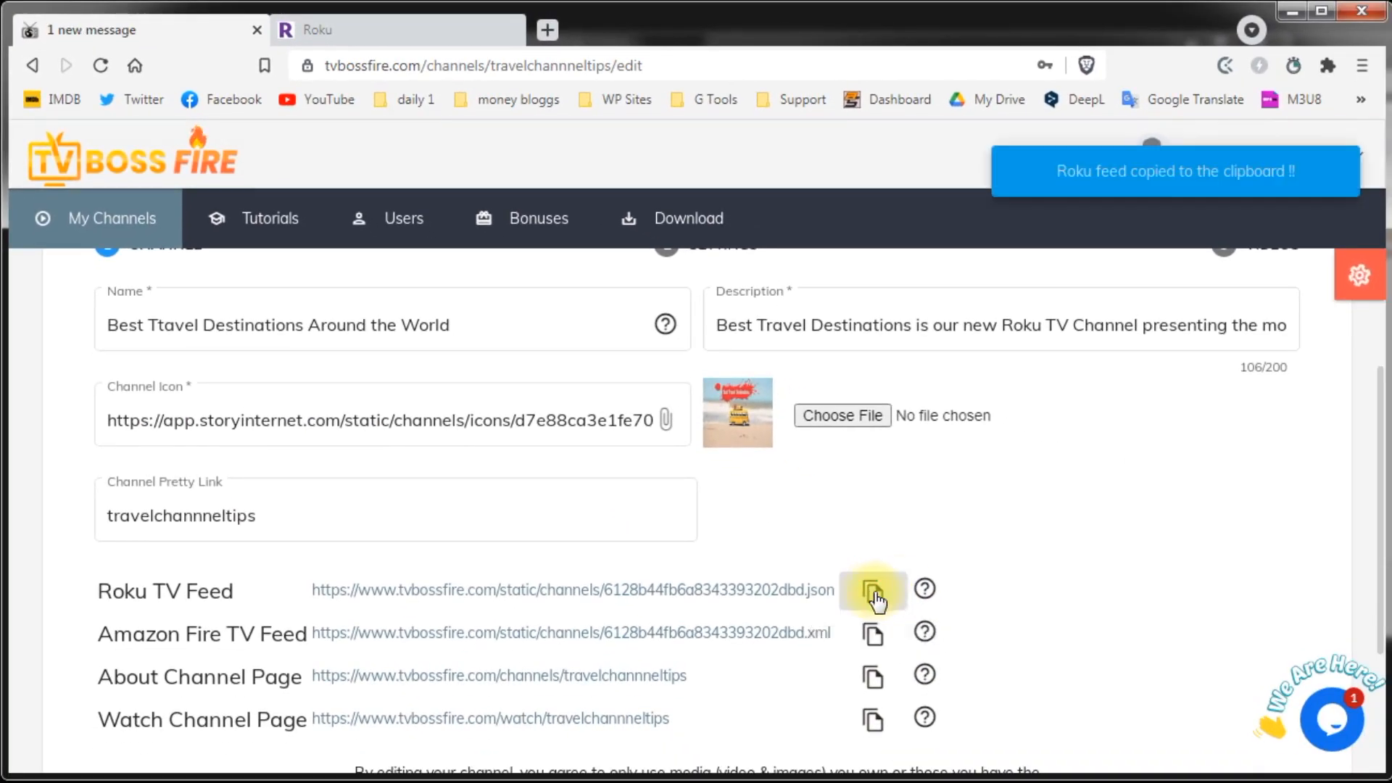
pyautogui.click(339, 32)
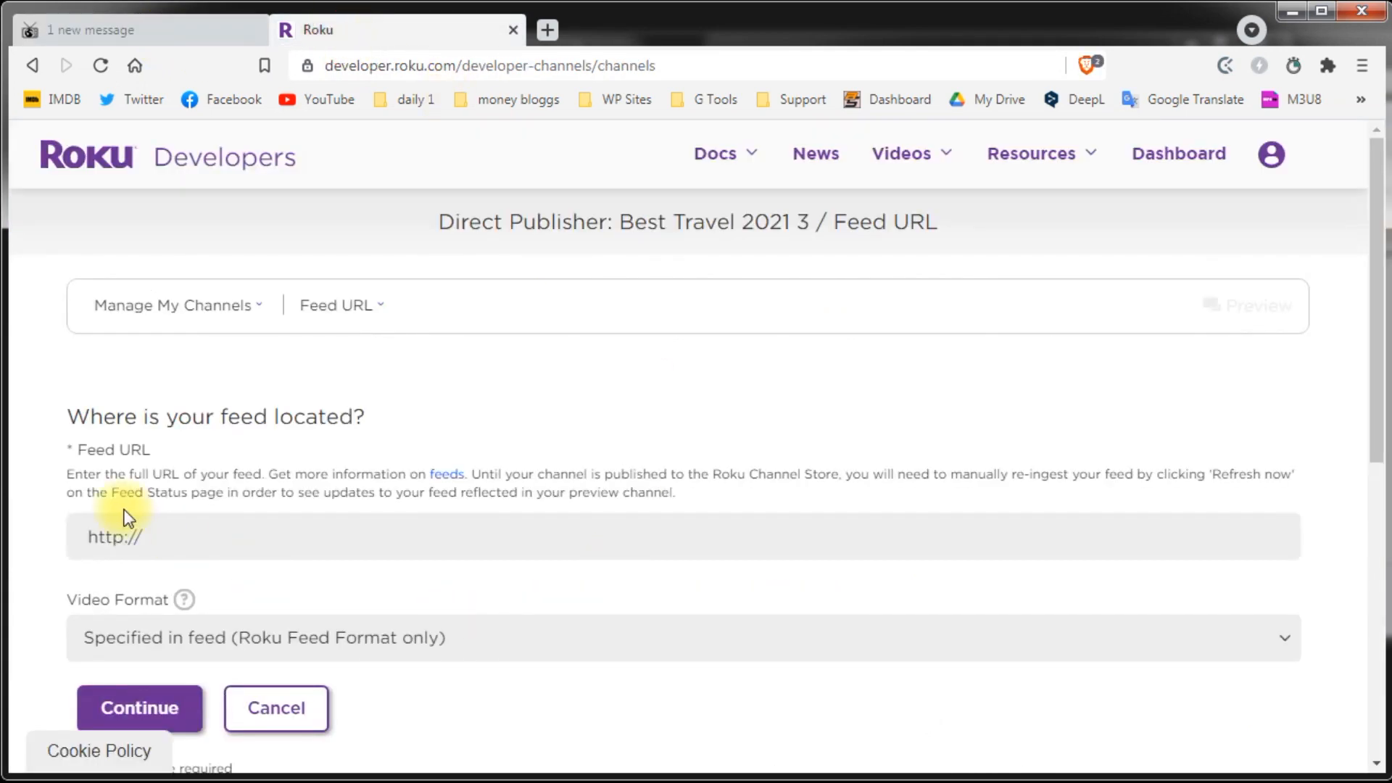
pyautogui.click(115, 535)
pyautogui.hotkey('ctrl', 'v')
pyautogui.click(41, 567)
pyautogui.scroll(-1, 470, 507)
pyautogui.scroll(-3, 470, 507)
pyautogui.click(119, 383)
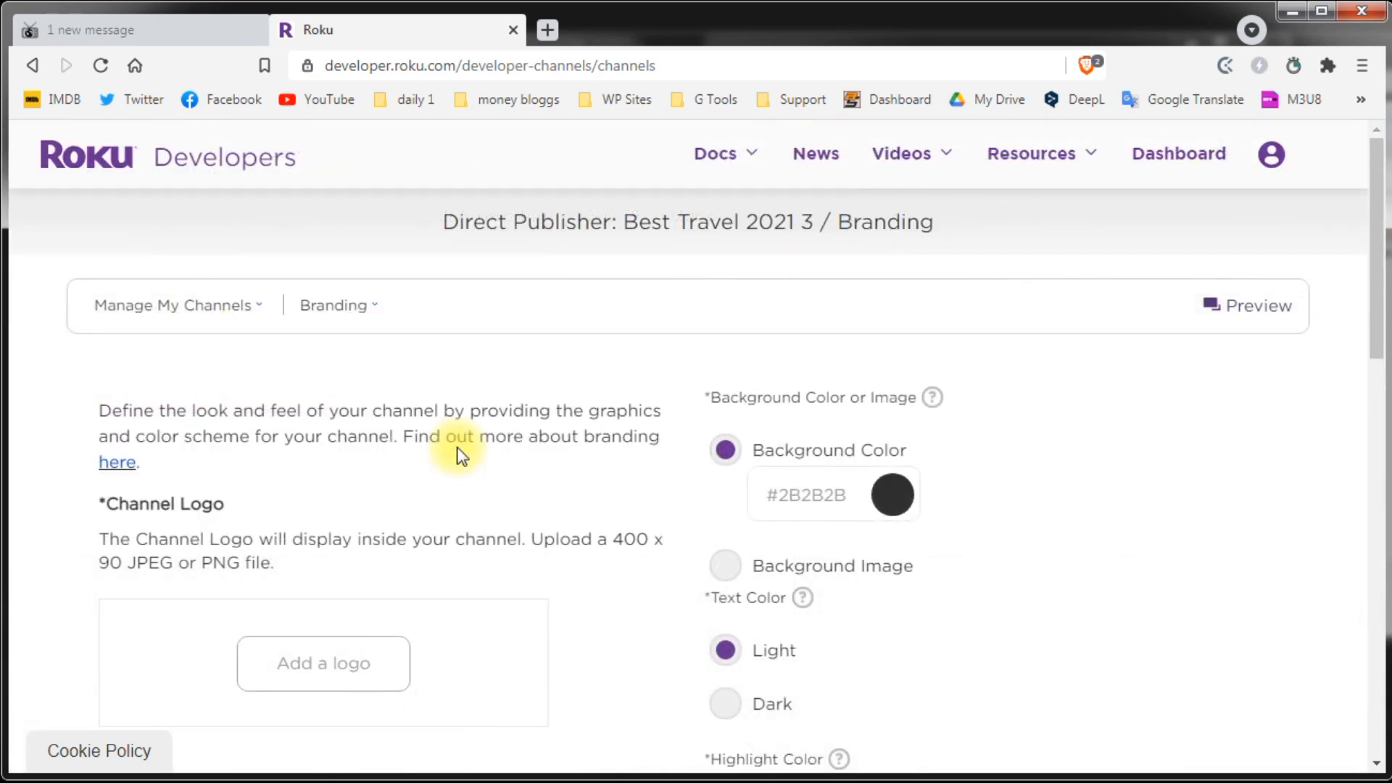
# Step: Upload the Channel Logo image from channel branding > Roku, noting the 400 x 90 size
pyautogui.scroll(-1, 478, 435)
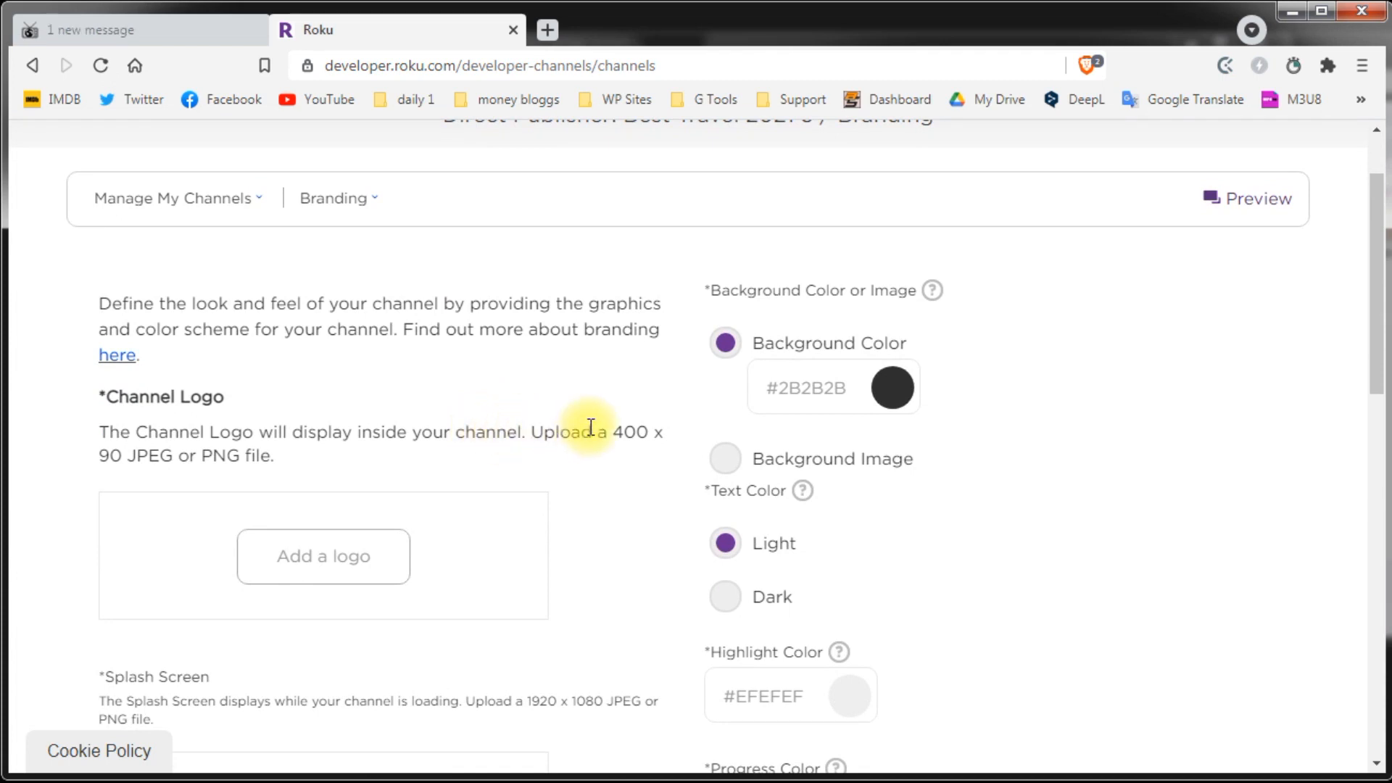
pyautogui.scroll(-1, 591, 424)
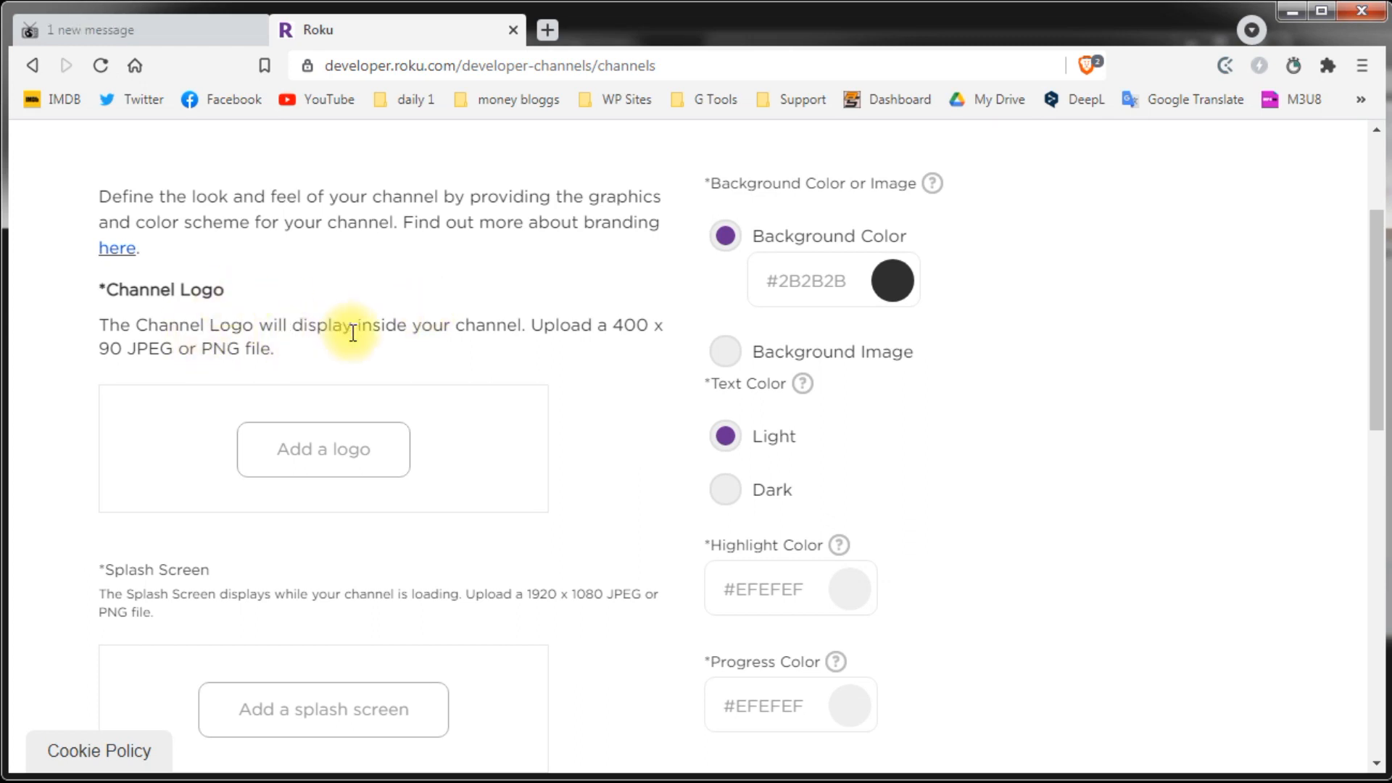
pyautogui.moveTo(534, 325); pyautogui.dragTo(658, 368)
pyautogui.scroll(-2, 457, 482)
pyautogui.moveTo(482, 482); pyautogui.dragTo(590, 513)
pyautogui.scroll(-3, 590, 513)
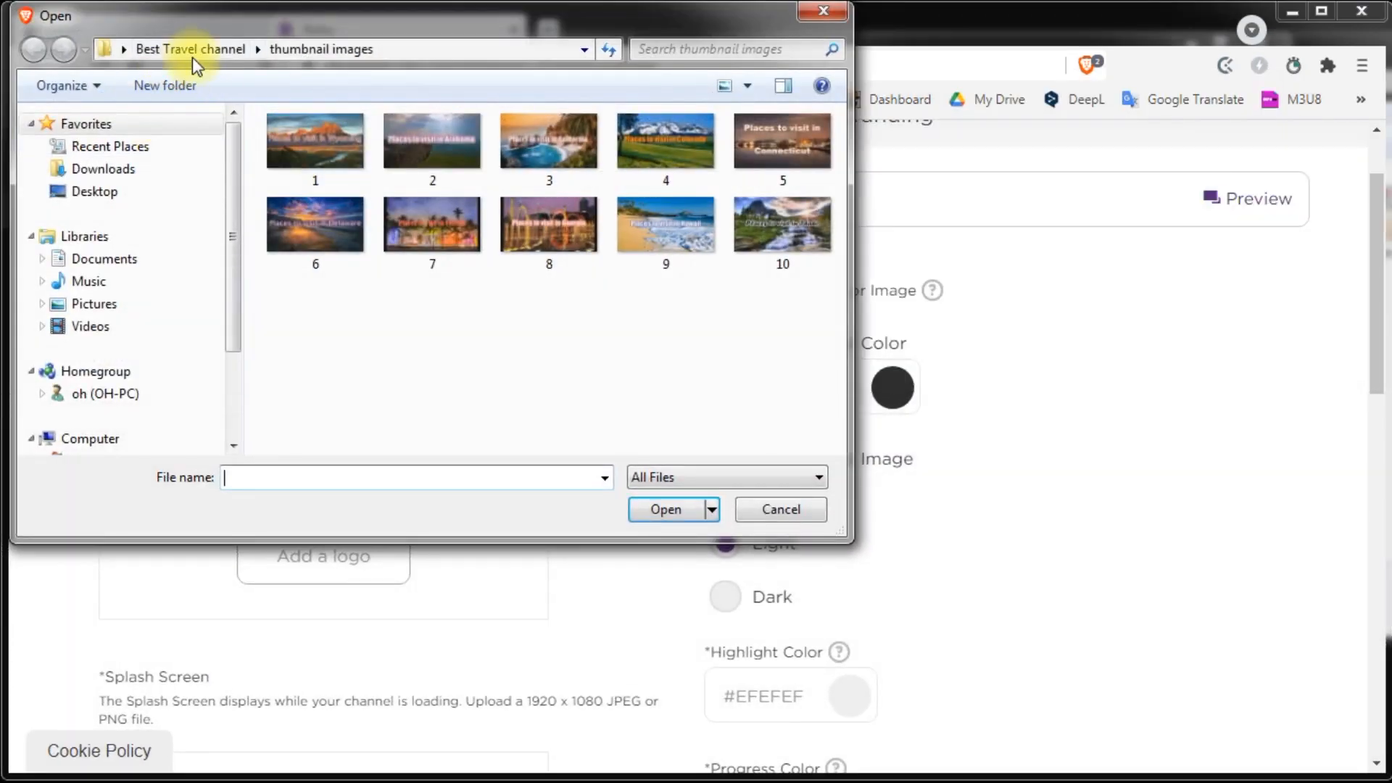
pyautogui.click(193, 52)
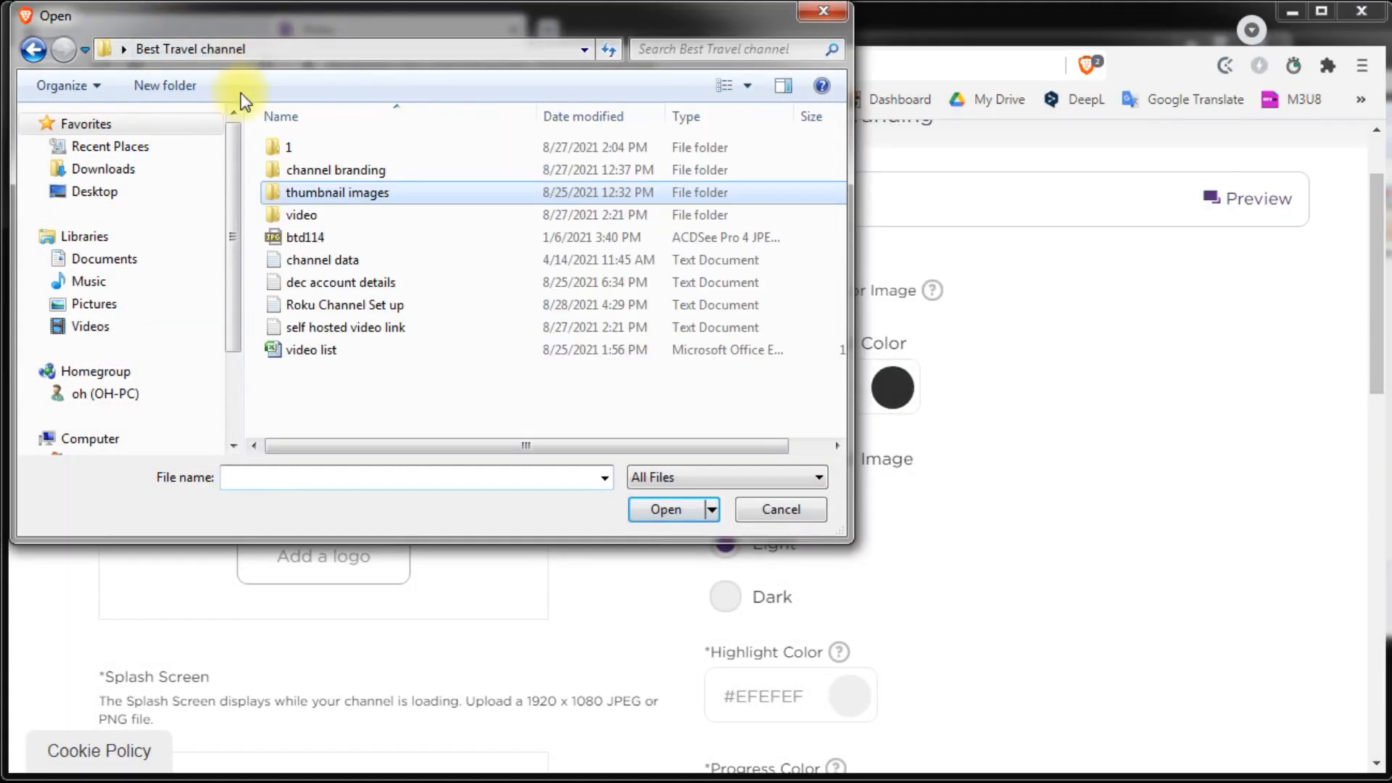
pyautogui.doubleClick(276, 171)
pyautogui.doubleClick(291, 169)
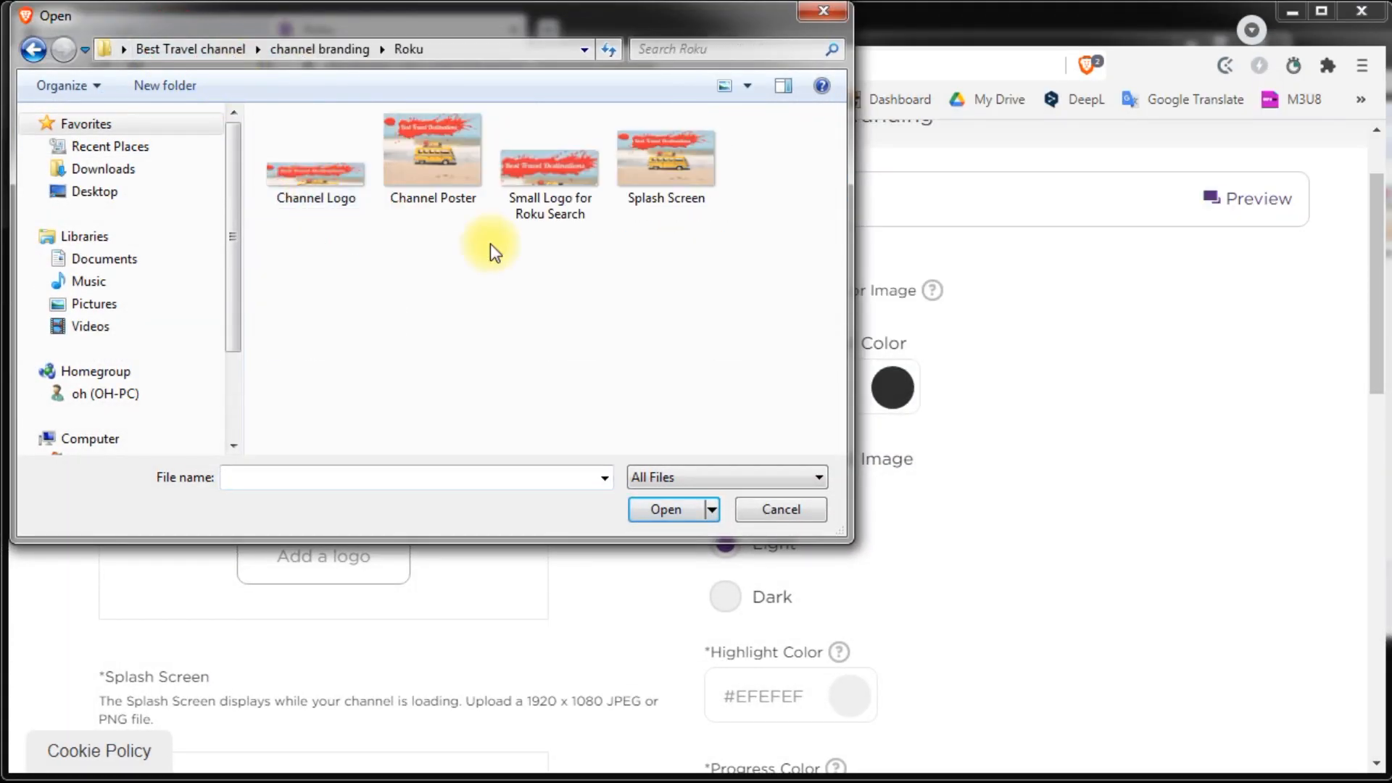
pyautogui.doubleClick(316, 179)
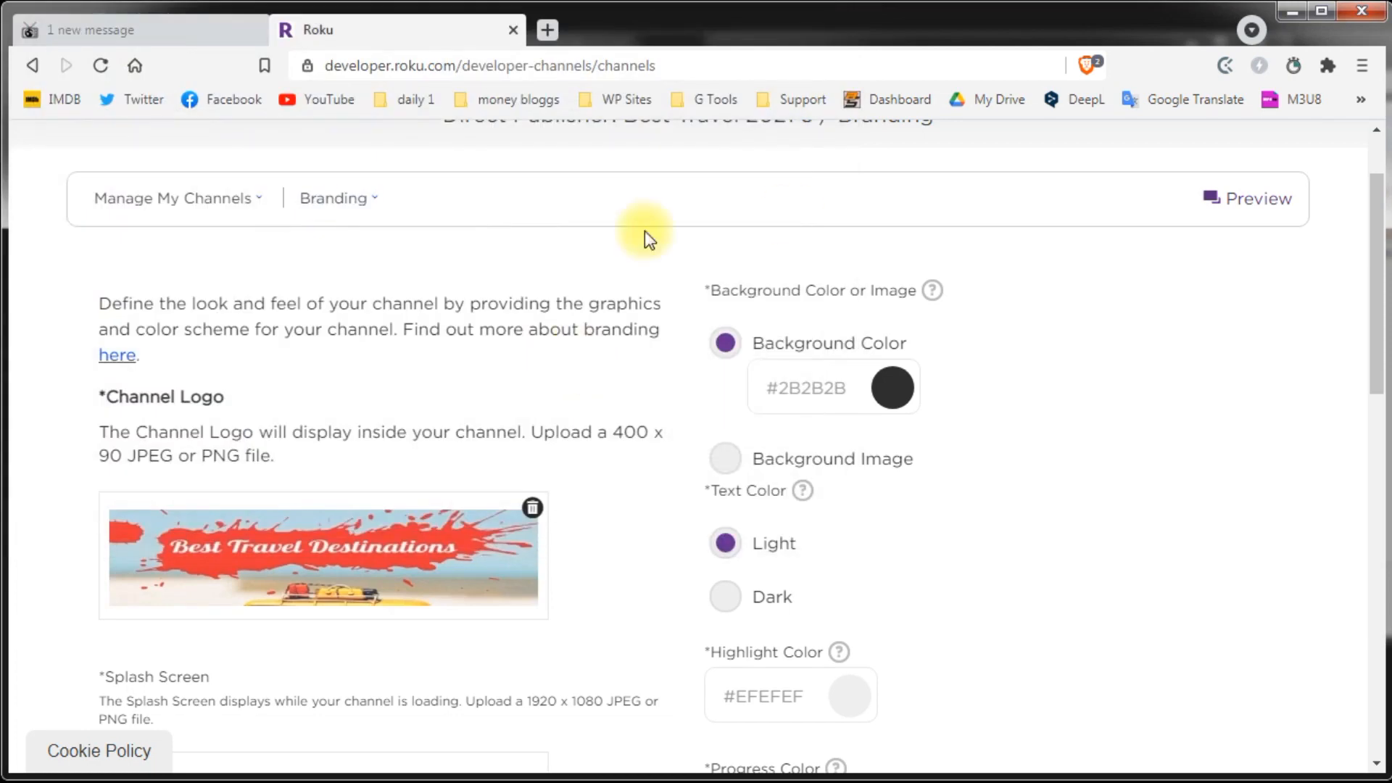
# Step: Upload the Splash Screen image, start the small Roku Search logo, and open the preview
pyautogui.scroll(-5, 361, 394)
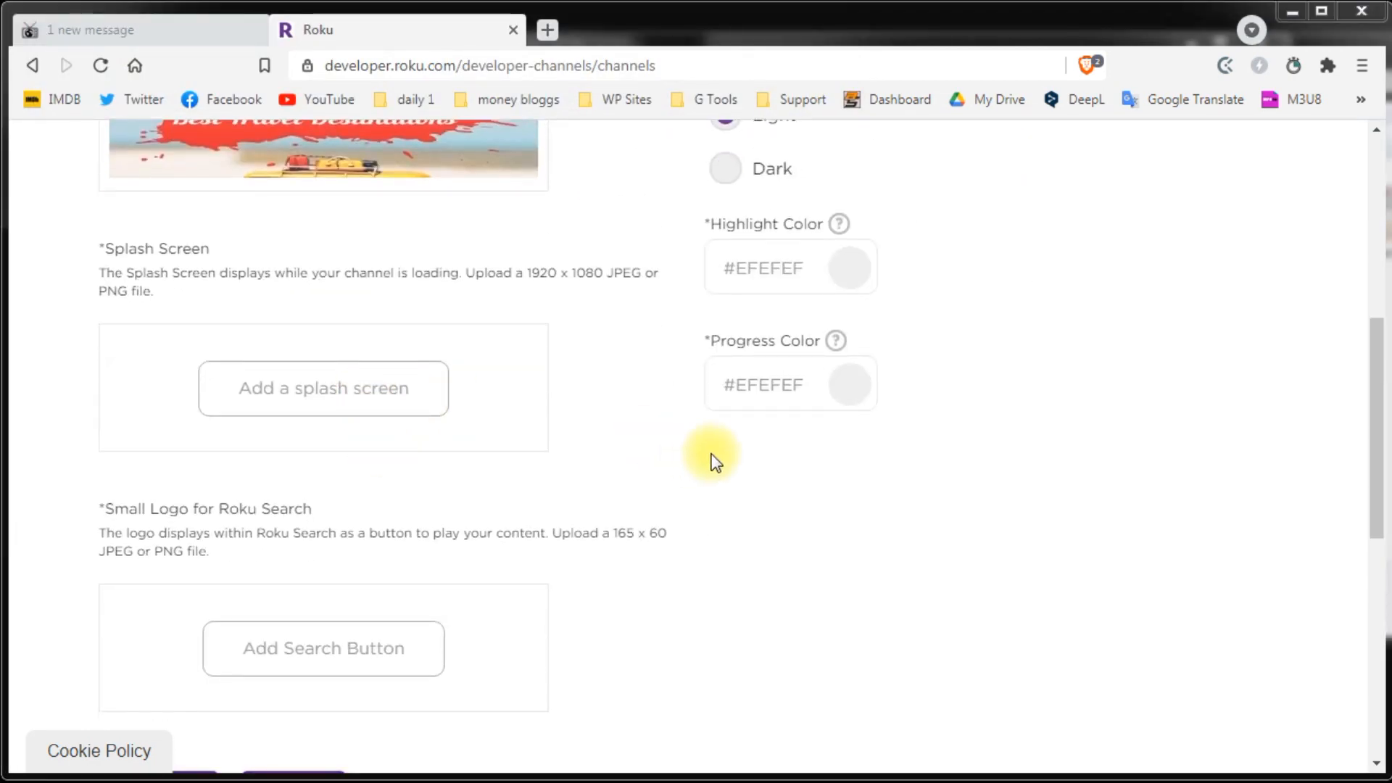
pyautogui.click(323, 388)
pyautogui.doubleClick(652, 160)
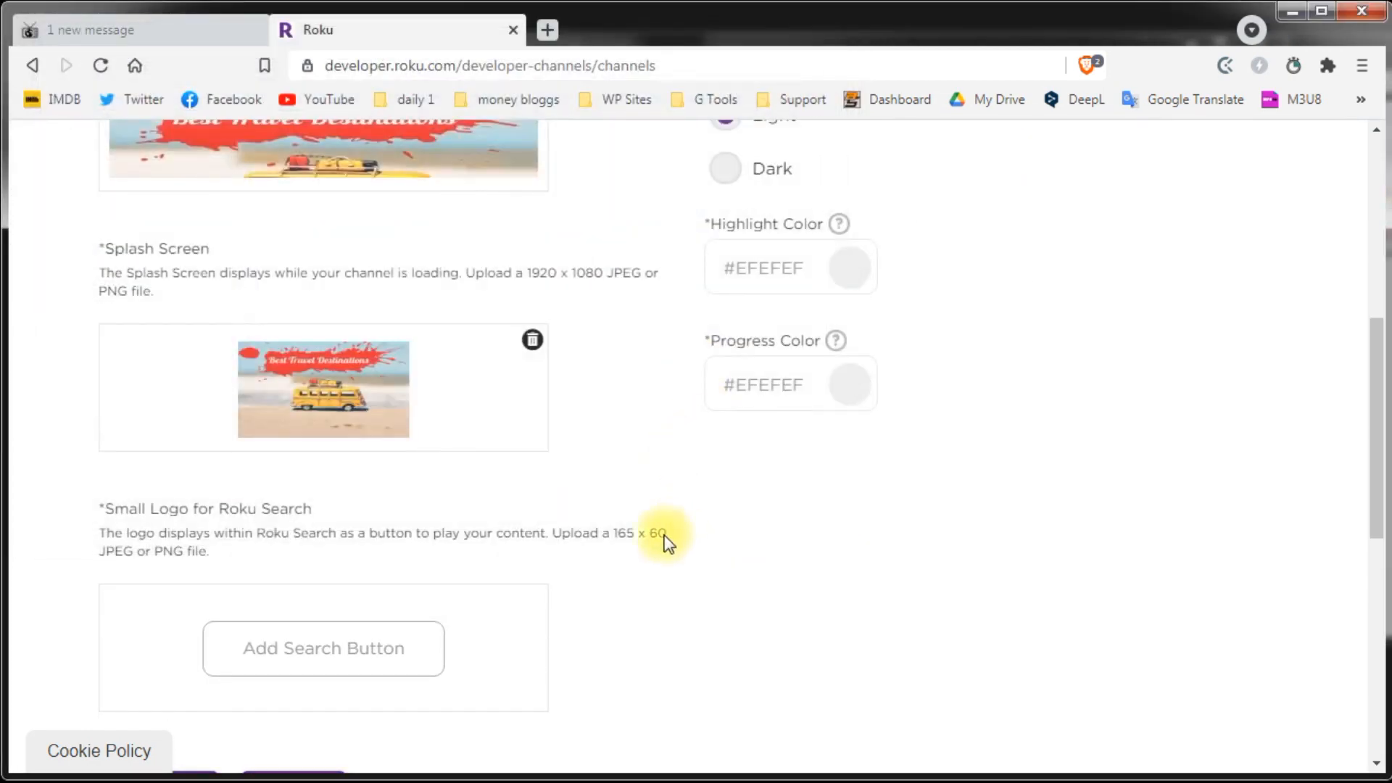
pyautogui.click(301, 656)
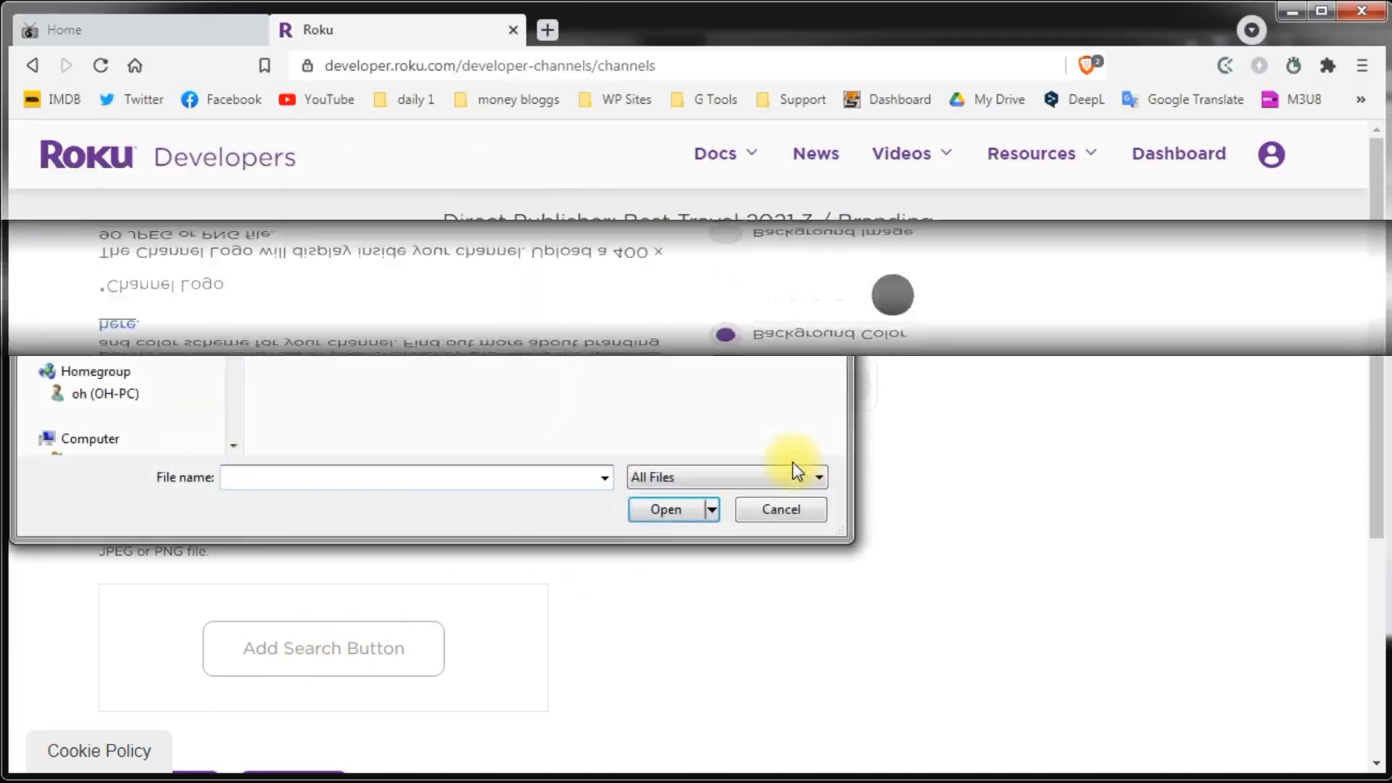
pyautogui.click(1254, 328)
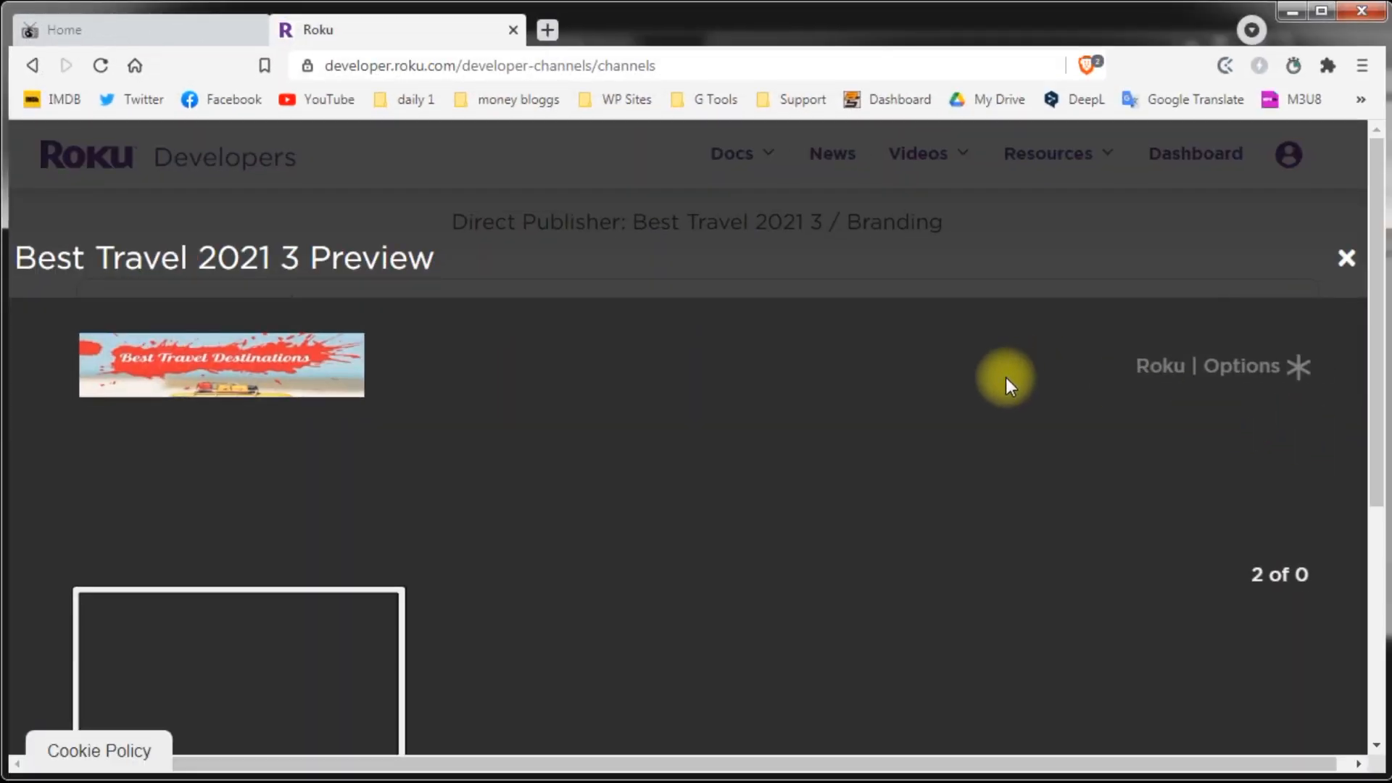
# Step: Preview the splash screen, set the background colour to red #C3233D, and save branding
pyautogui.scroll(-5, 923, 359)
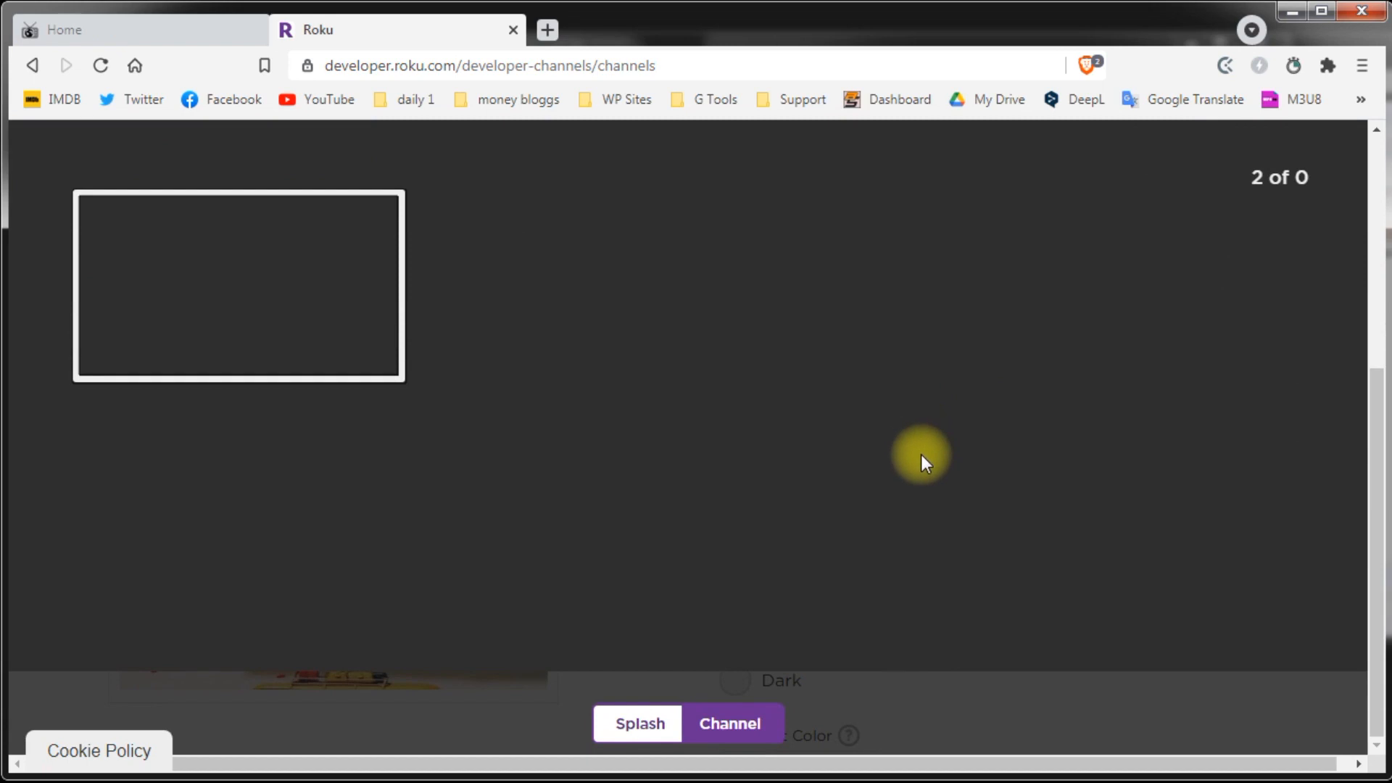
pyautogui.click(628, 726)
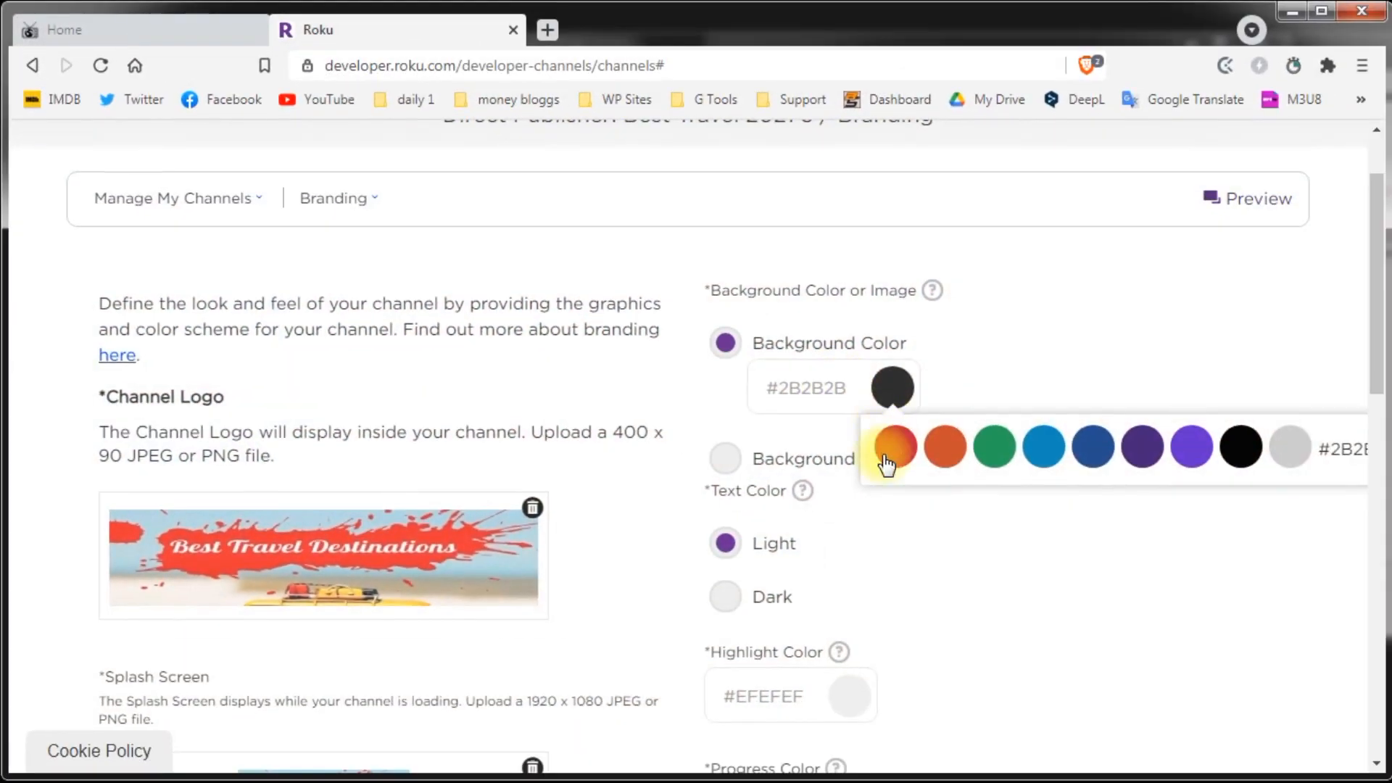
pyautogui.click(879, 453)
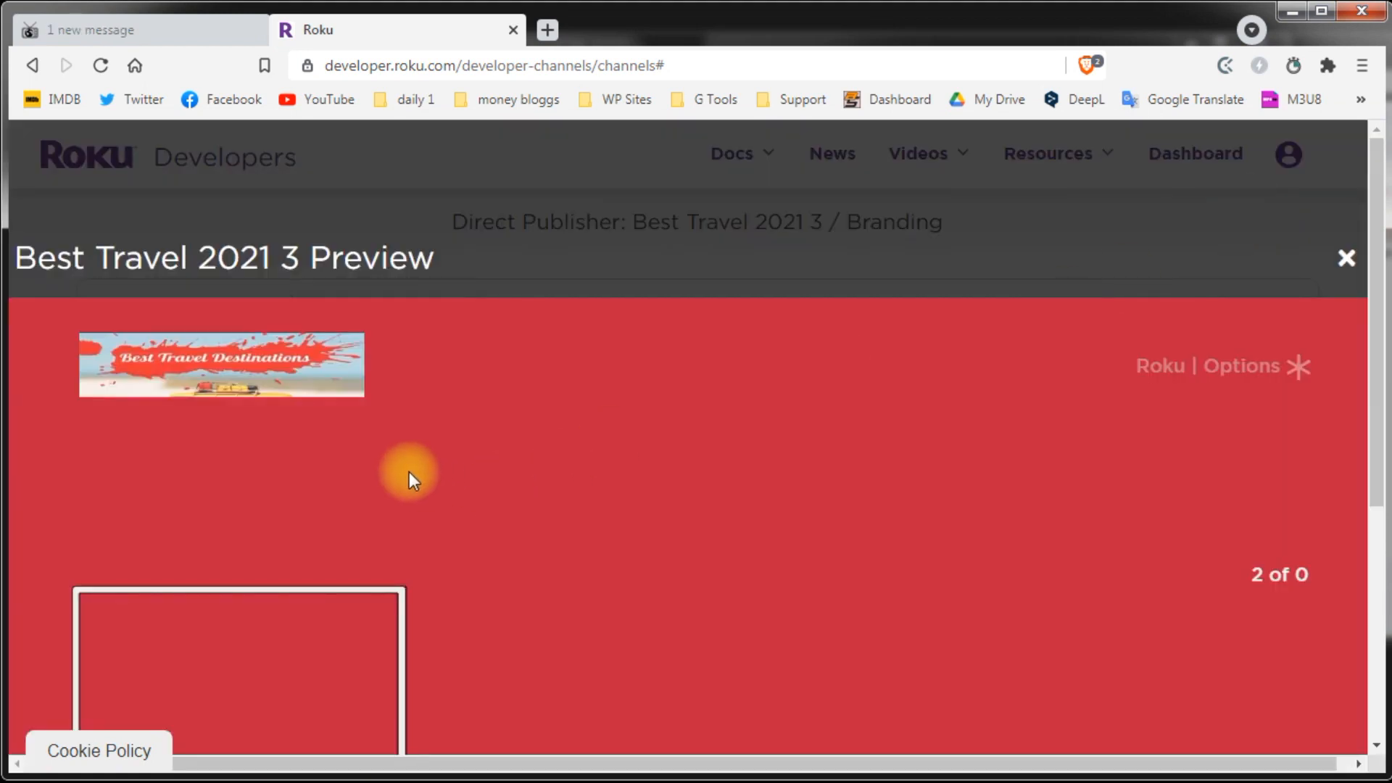
pyautogui.scroll(-5, 860, 397)
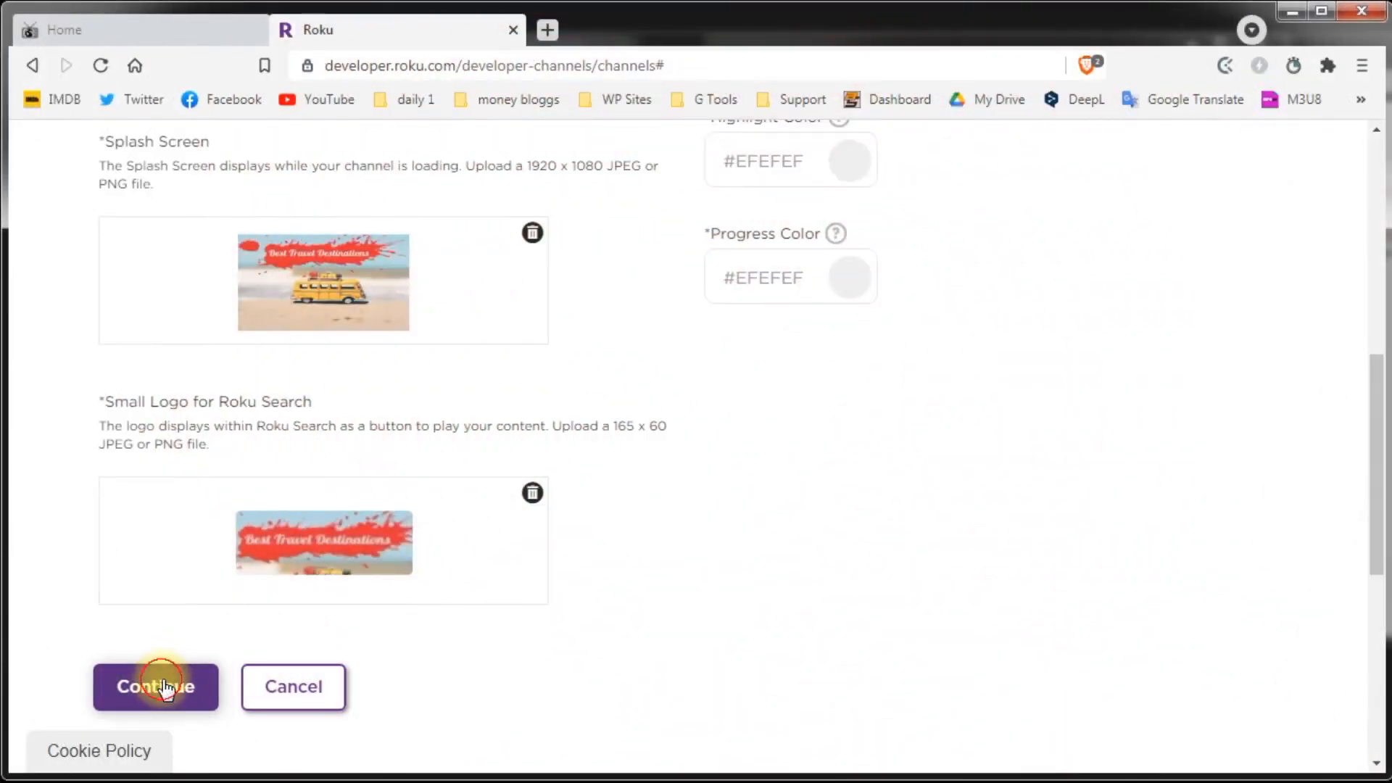
pyautogui.click(156, 685)
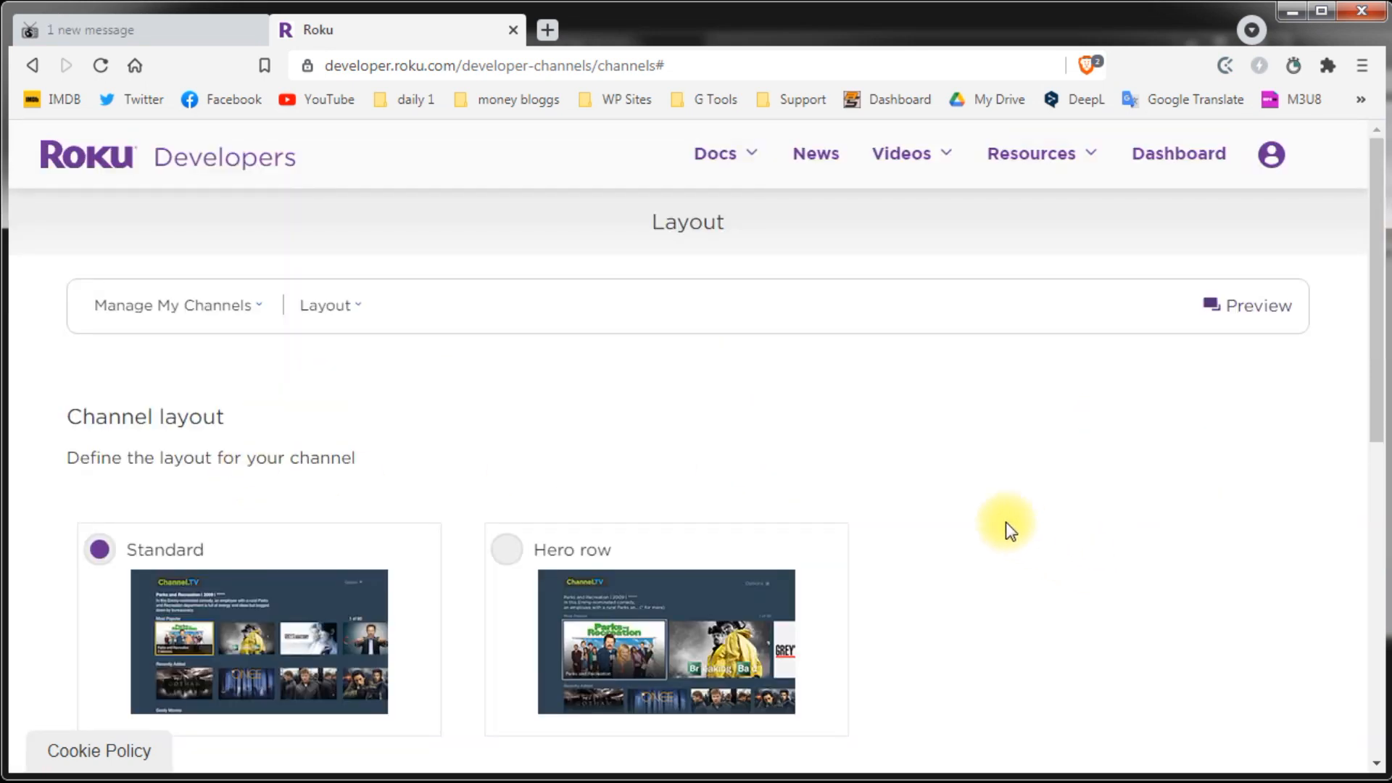
# Step: Choose the Hero row channel layout and save it
pyautogui.scroll(-2, 1008, 524)
pyautogui.click(510, 451)
pyautogui.scroll(-4, 186, 426)
pyautogui.click(155, 399)
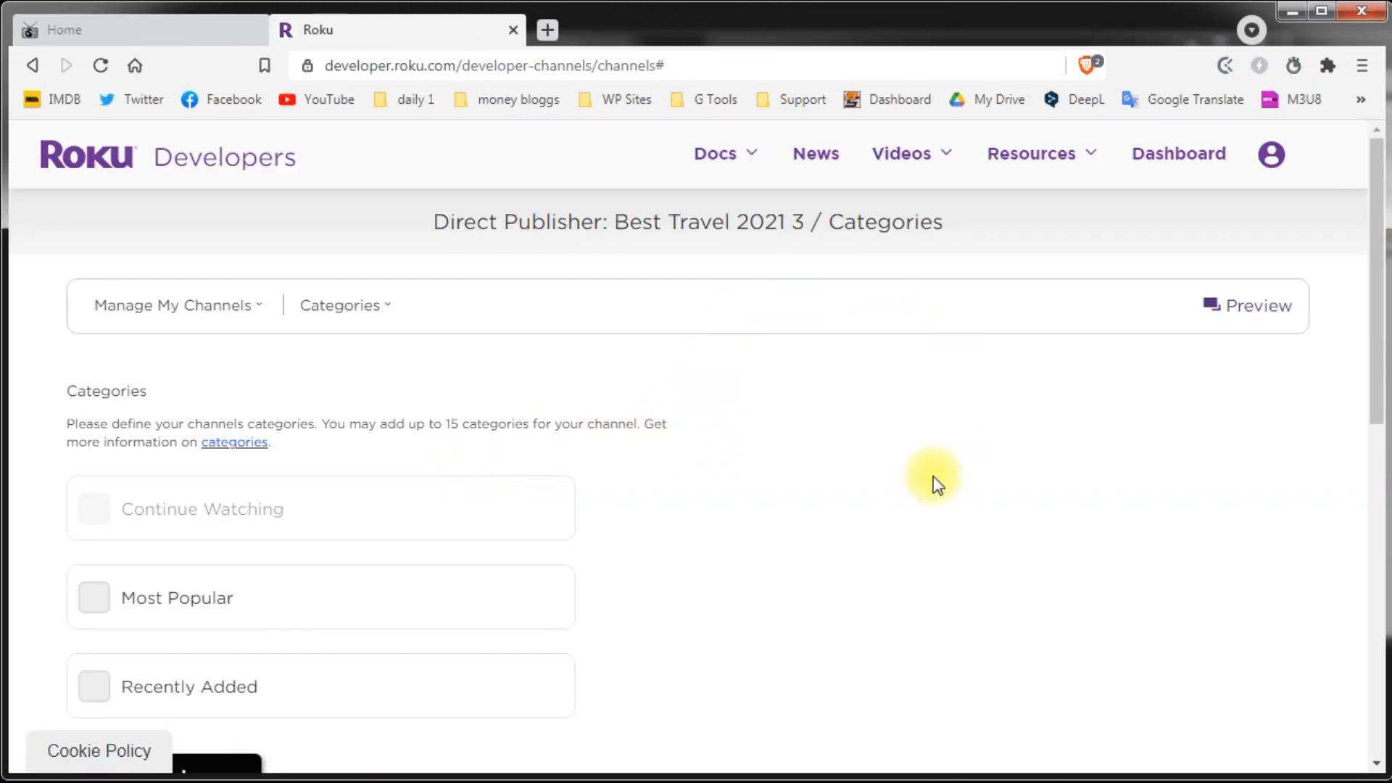
# Step: Enable the Most Popular category and add a new custom category
pyautogui.click(913, 471)
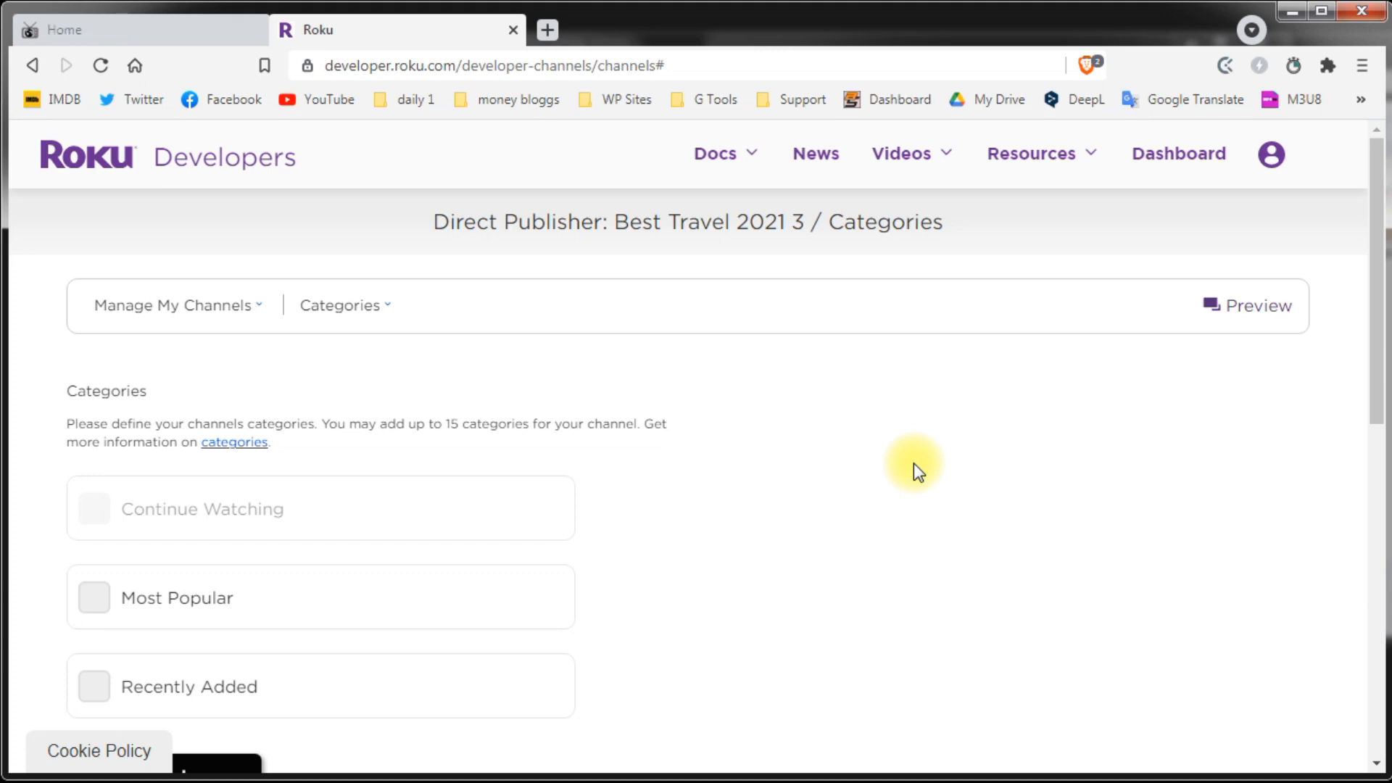
pyautogui.scroll(-2, 915, 468)
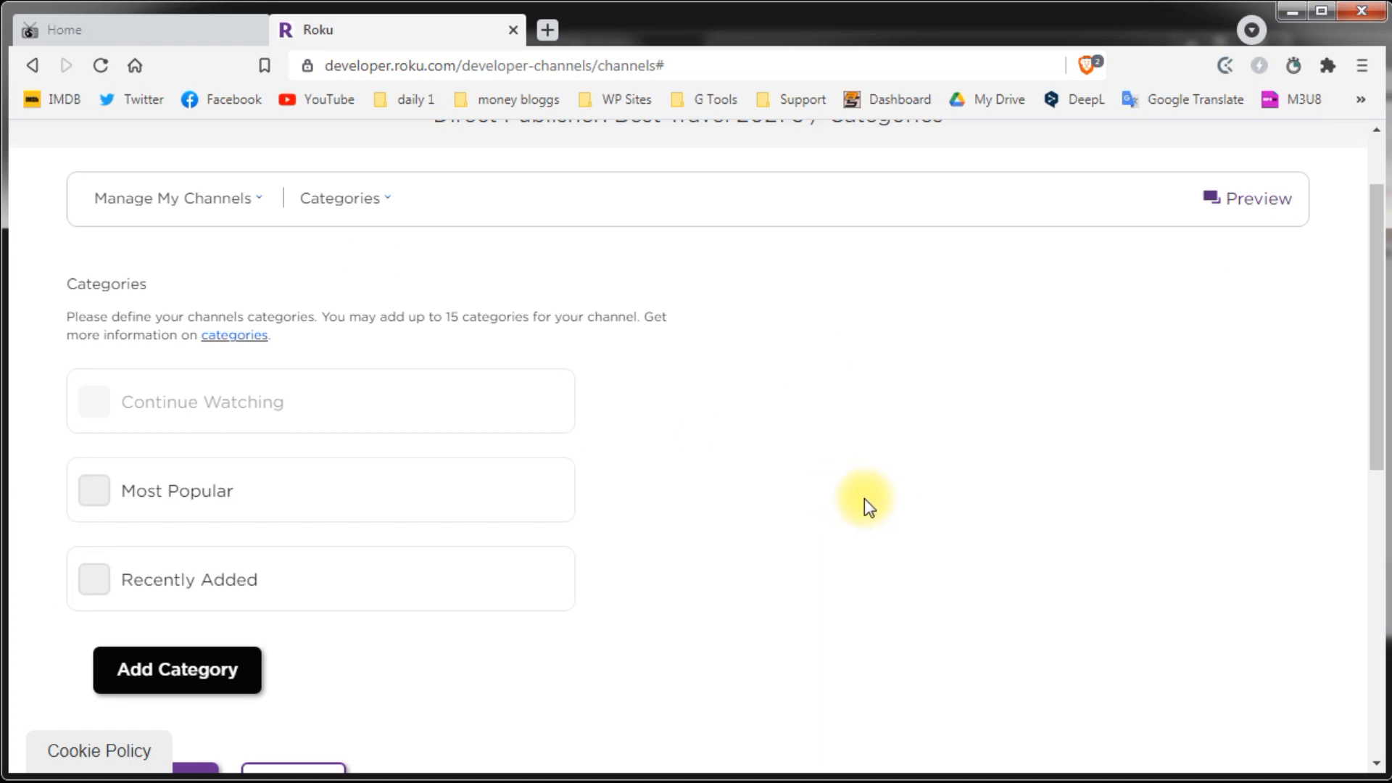
pyautogui.scroll(-3, 864, 498)
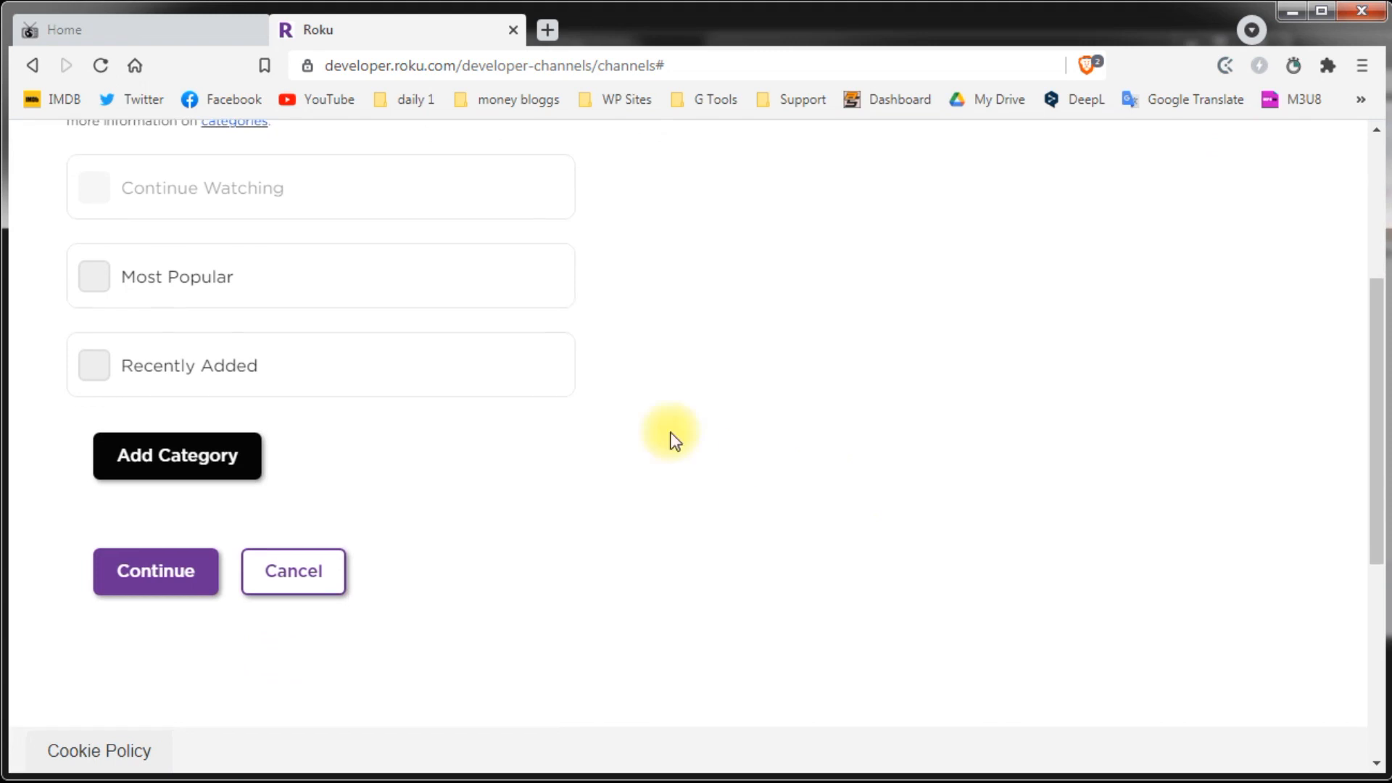
pyautogui.click(95, 289)
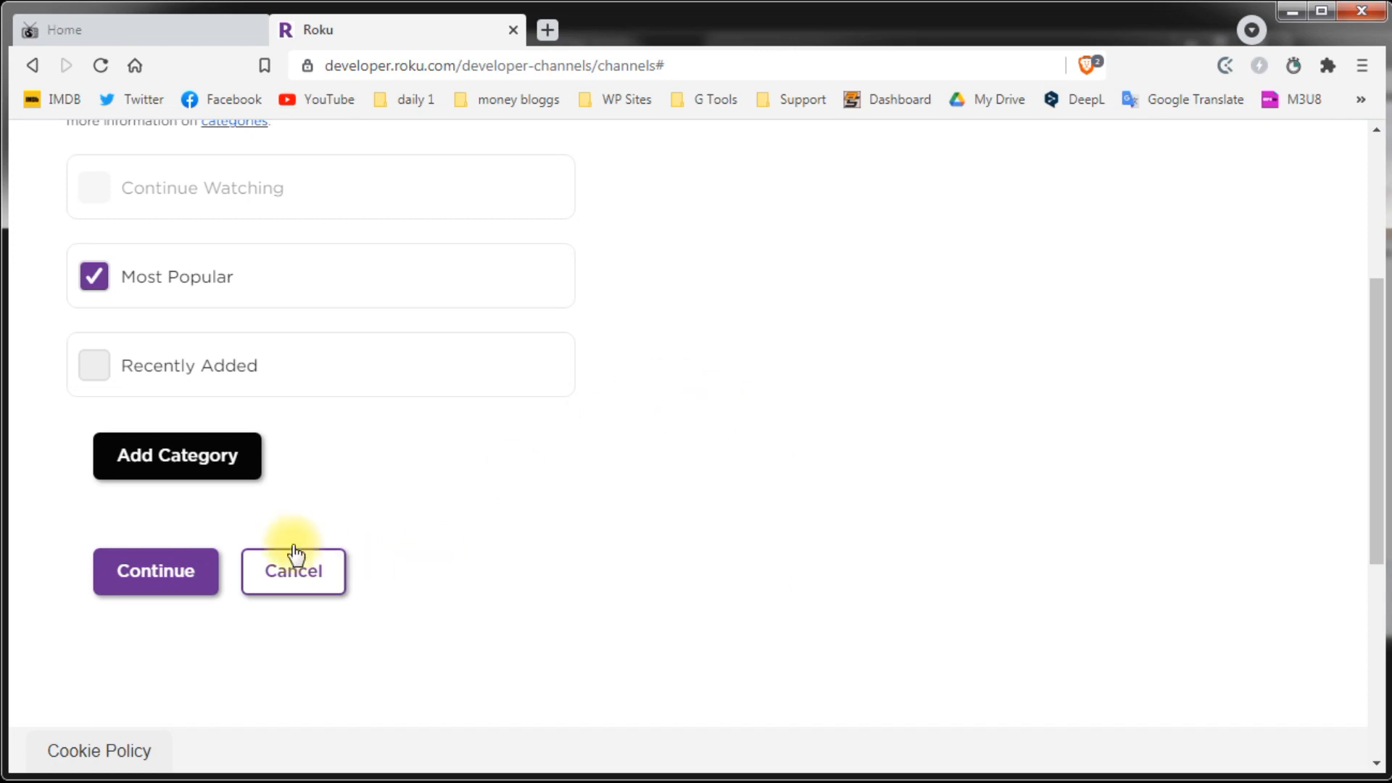
pyautogui.click(185, 467)
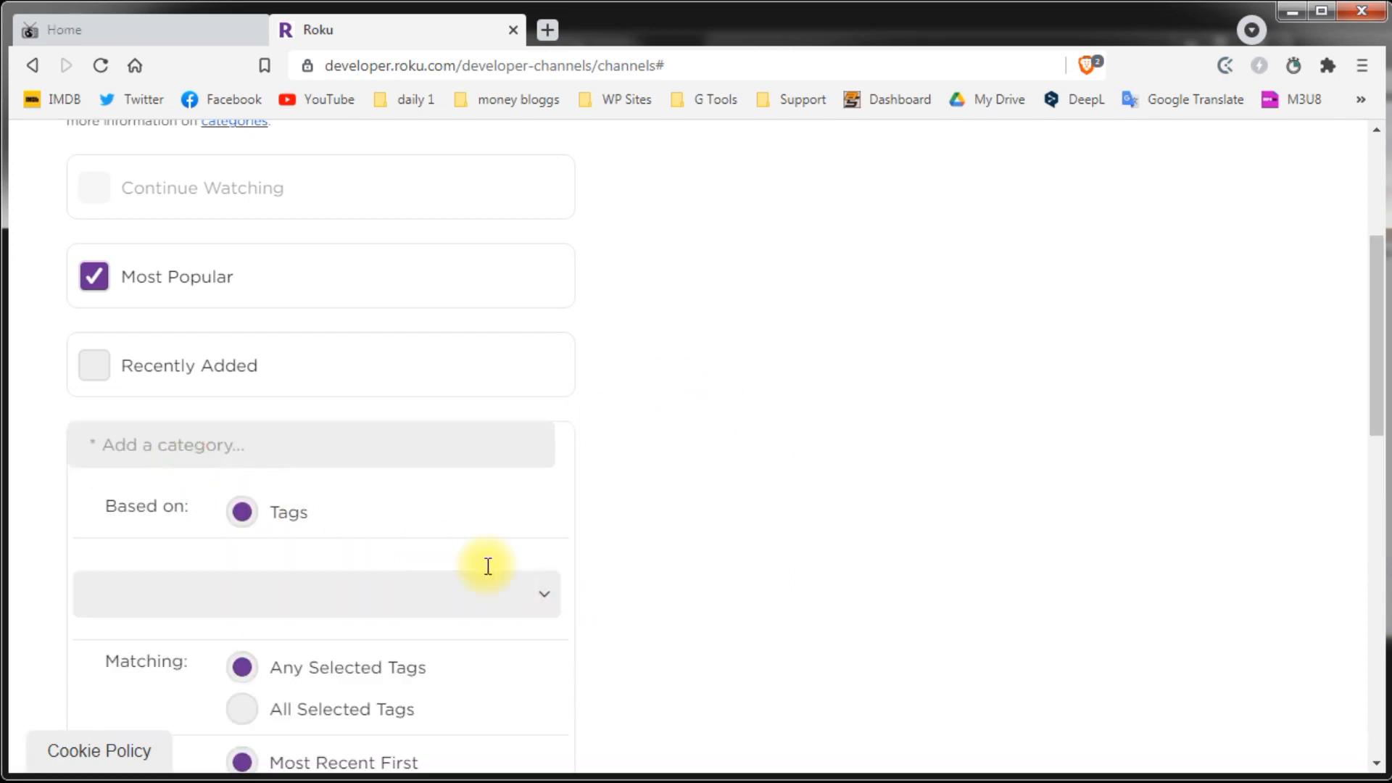
# Step: Create a category named 'Travel Tips' based on the traveltip tag
pyautogui.click(130, 589)
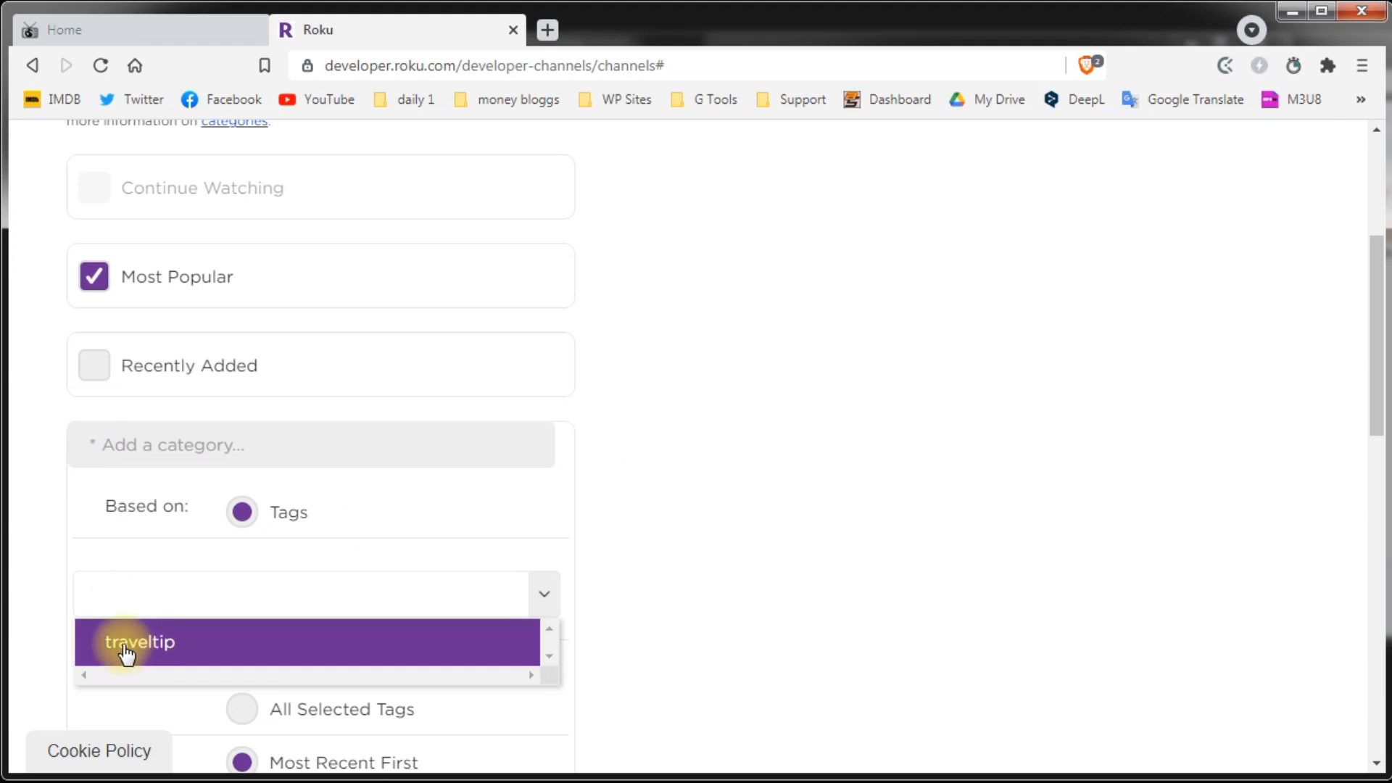
pyautogui.click(125, 651)
pyautogui.click(109, 447)
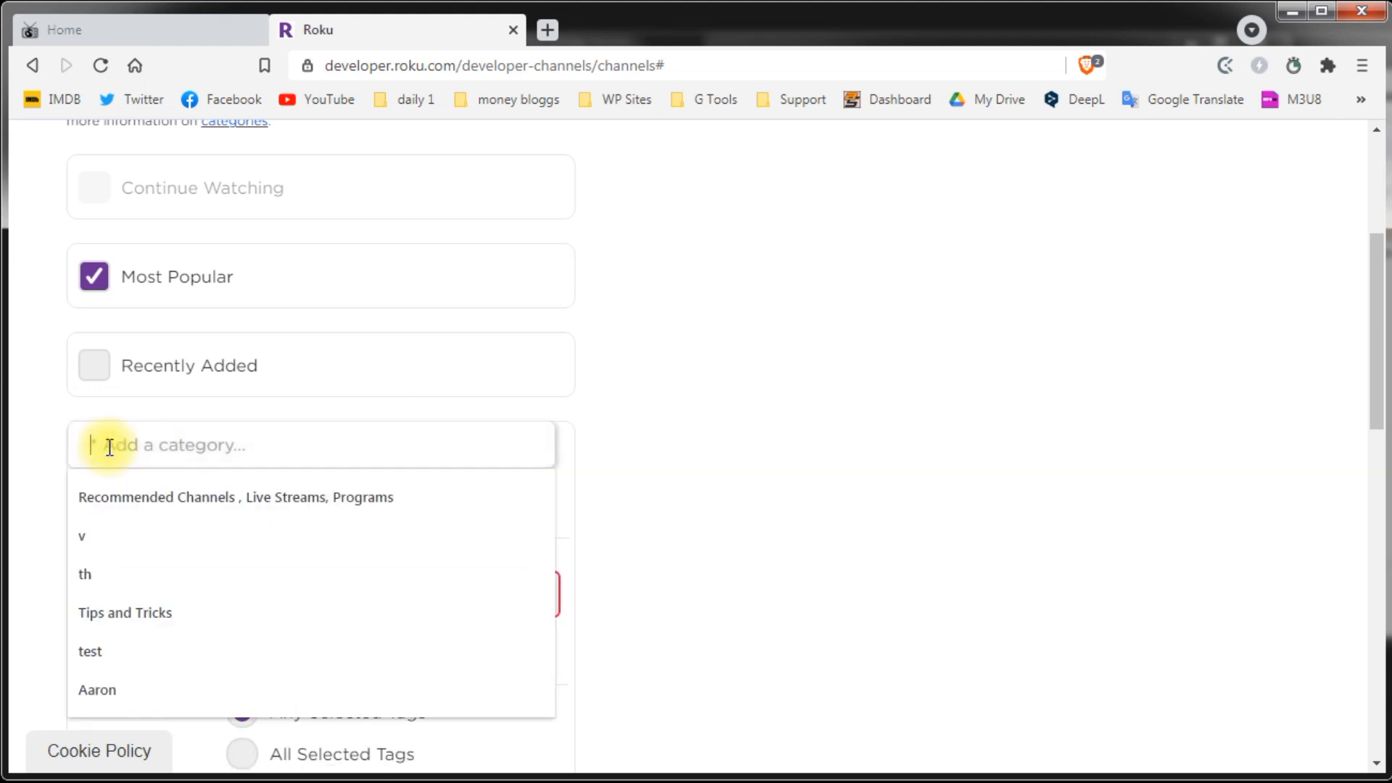
pyautogui.write('Tra')
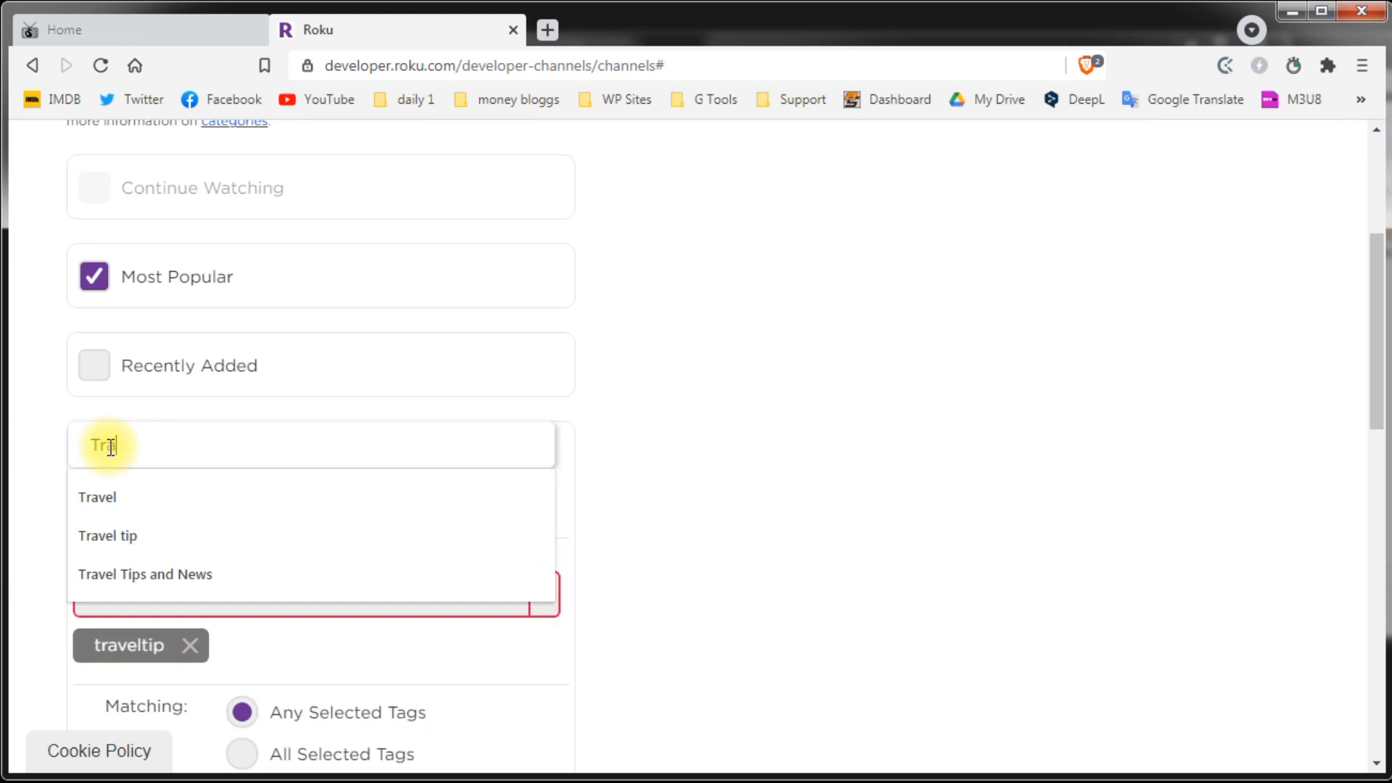
pyautogui.write('vel Tips')
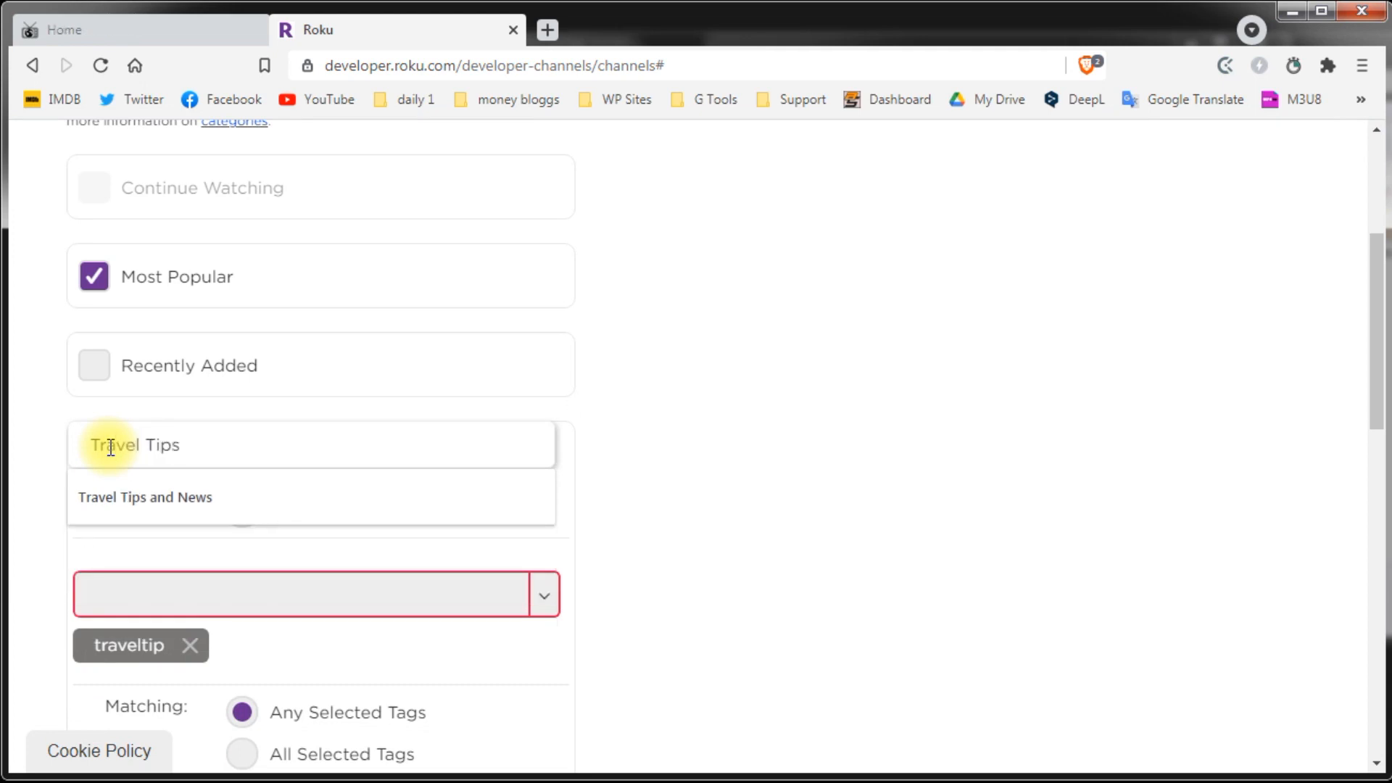
pyautogui.click(874, 559)
pyautogui.scroll(-3, 689, 540)
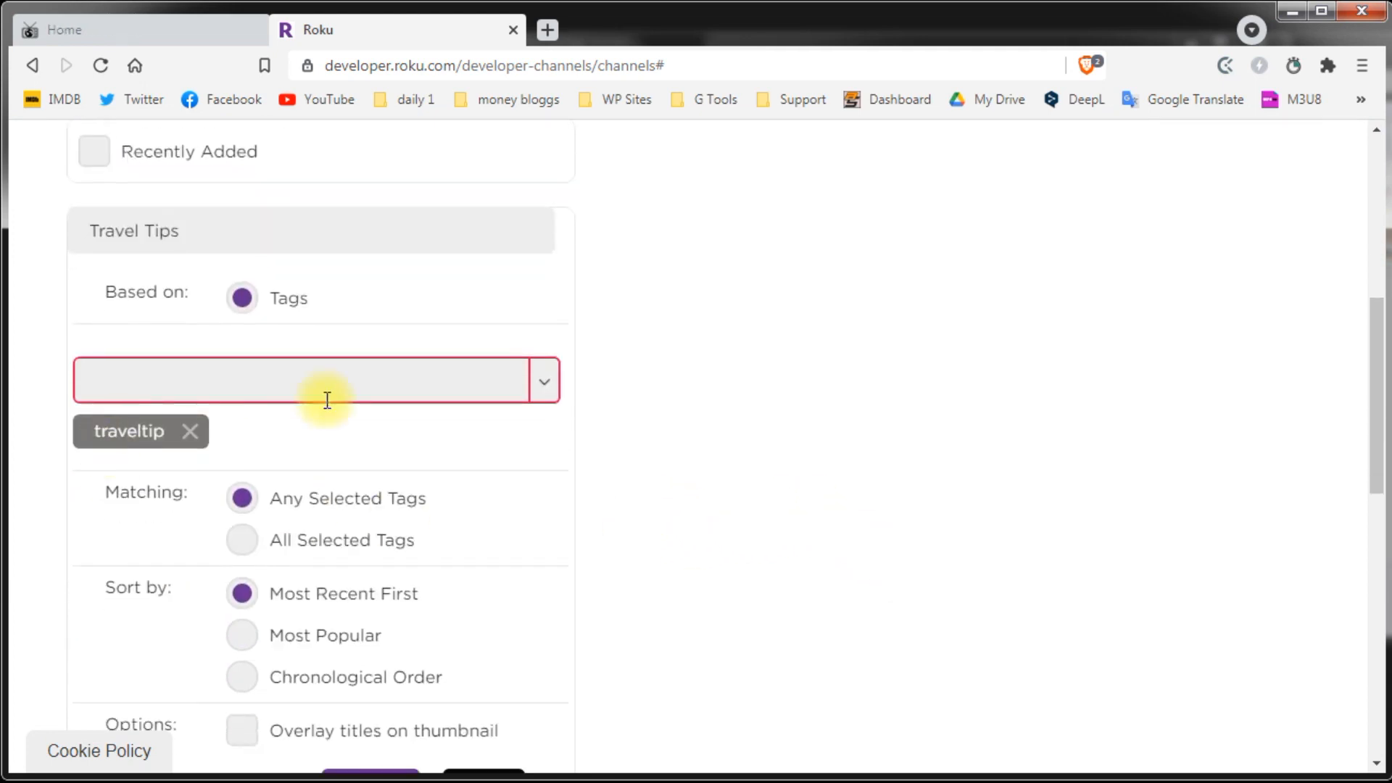
pyautogui.click(311, 379)
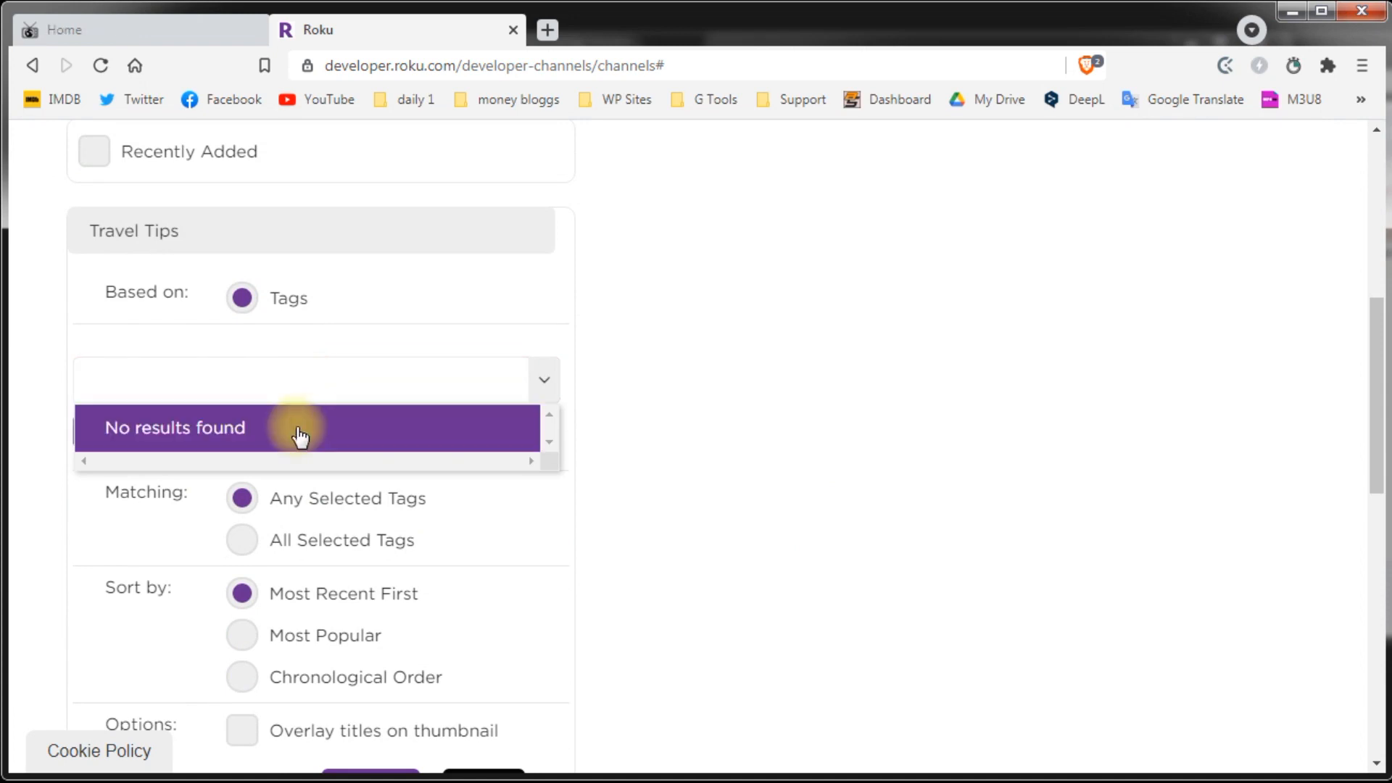
pyautogui.click(768, 428)
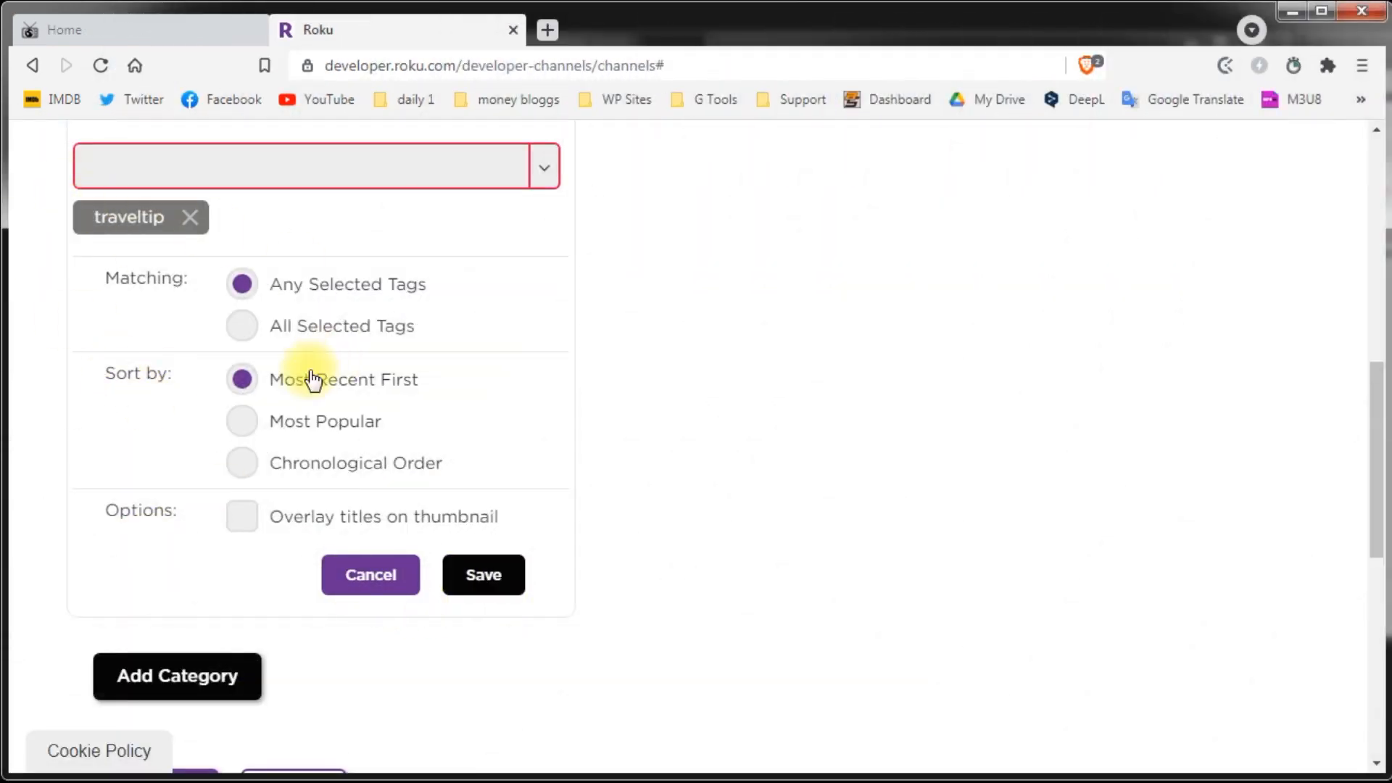
# Step: Save the Travel Tips category and continue to the Channel Store Info step
pyautogui.click(483, 577)
pyautogui.scroll(7, 750, 508)
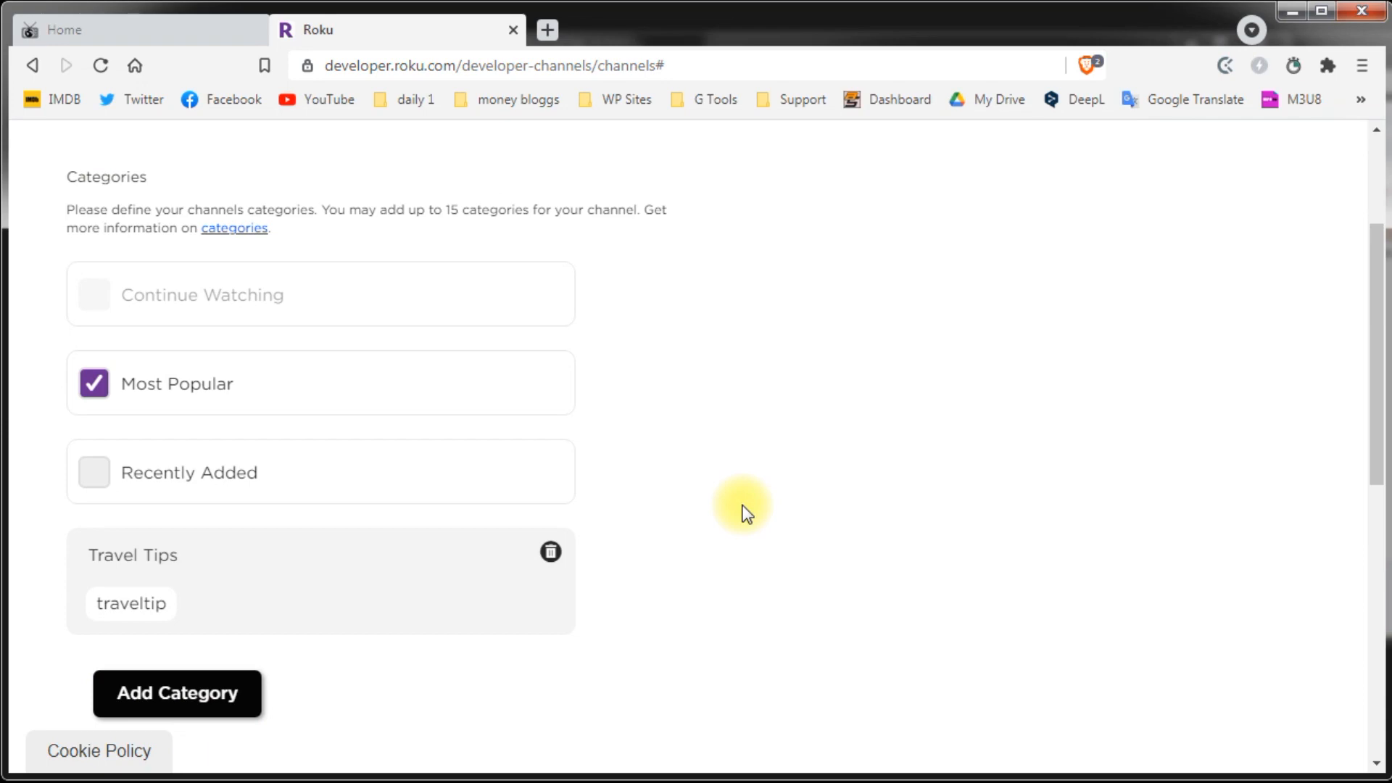
pyautogui.scroll(-1, 740, 502)
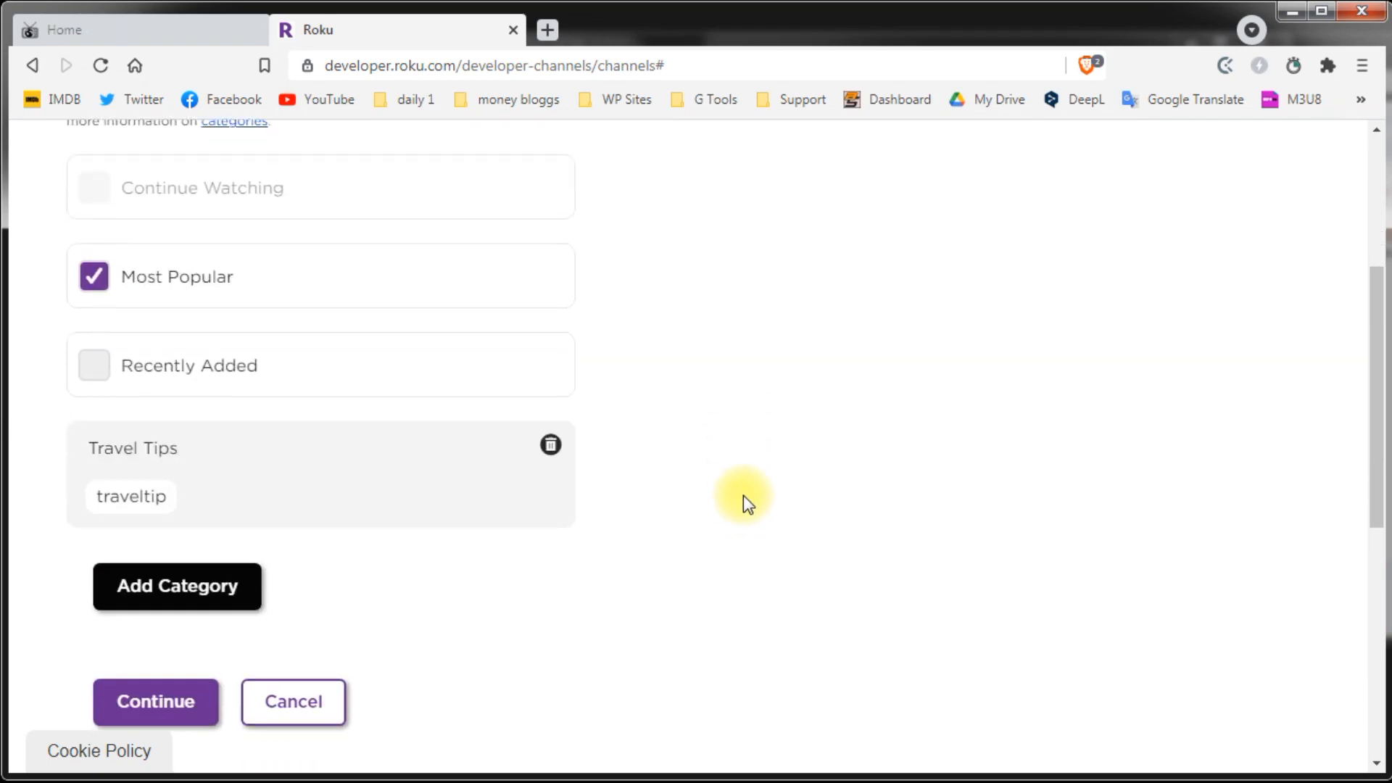
pyautogui.scroll(-2, 742, 495)
pyautogui.click(129, 508)
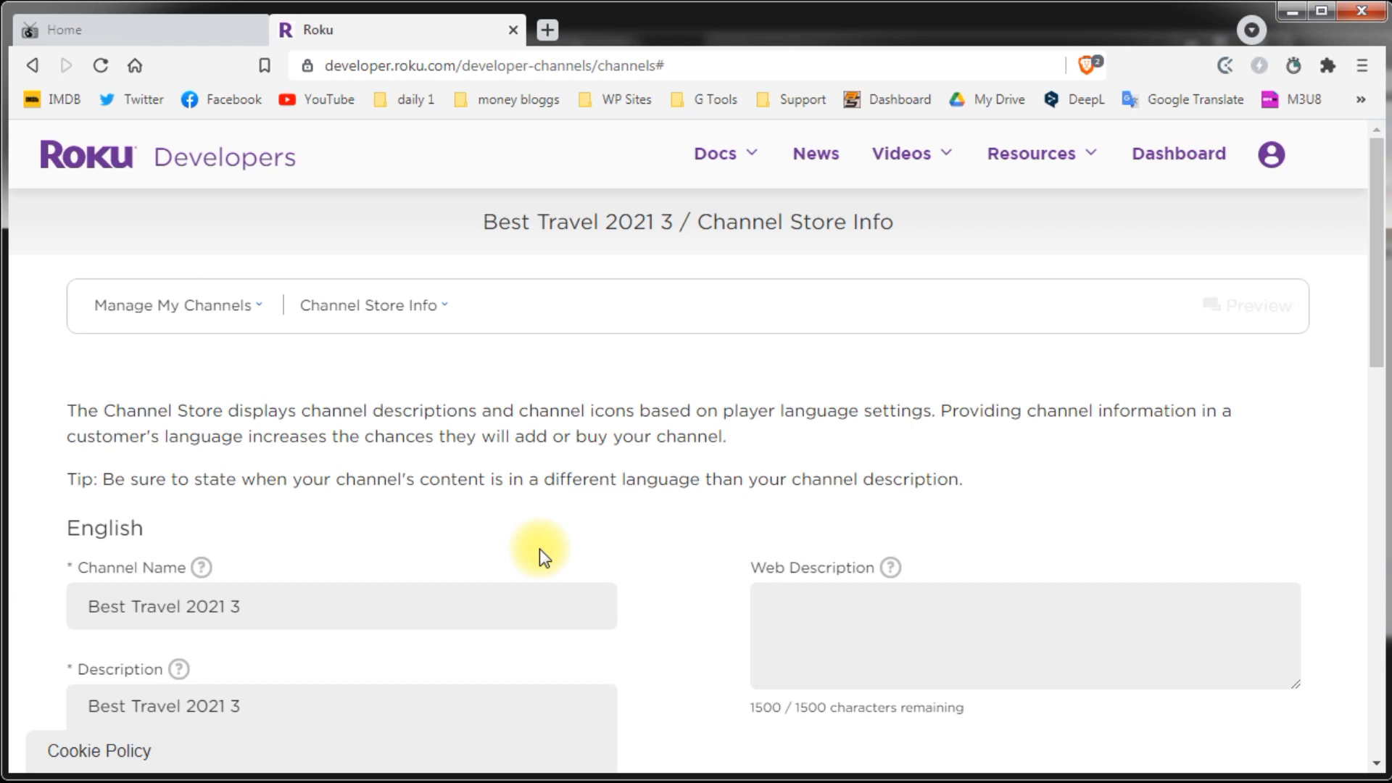
pyautogui.scroll(-1, 649, 448)
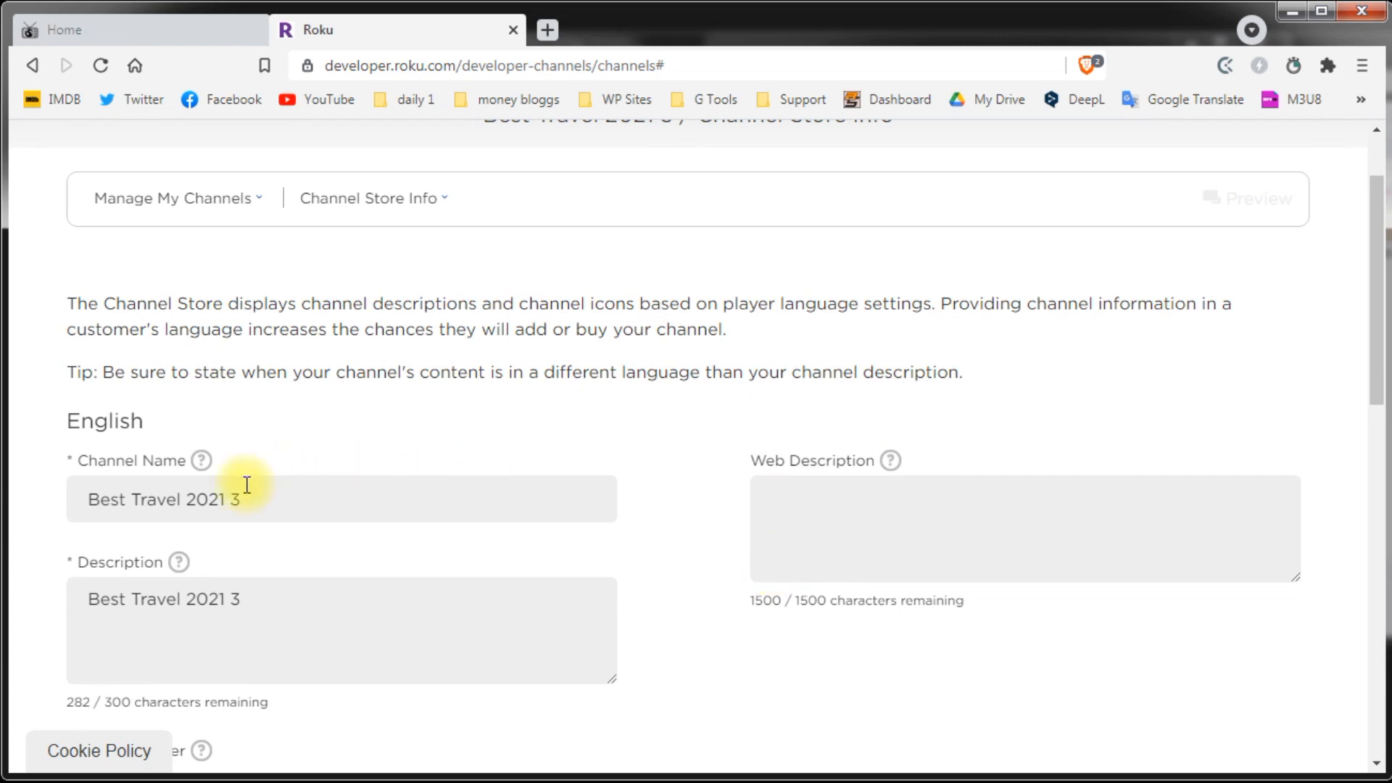
pyautogui.click(166, 500)
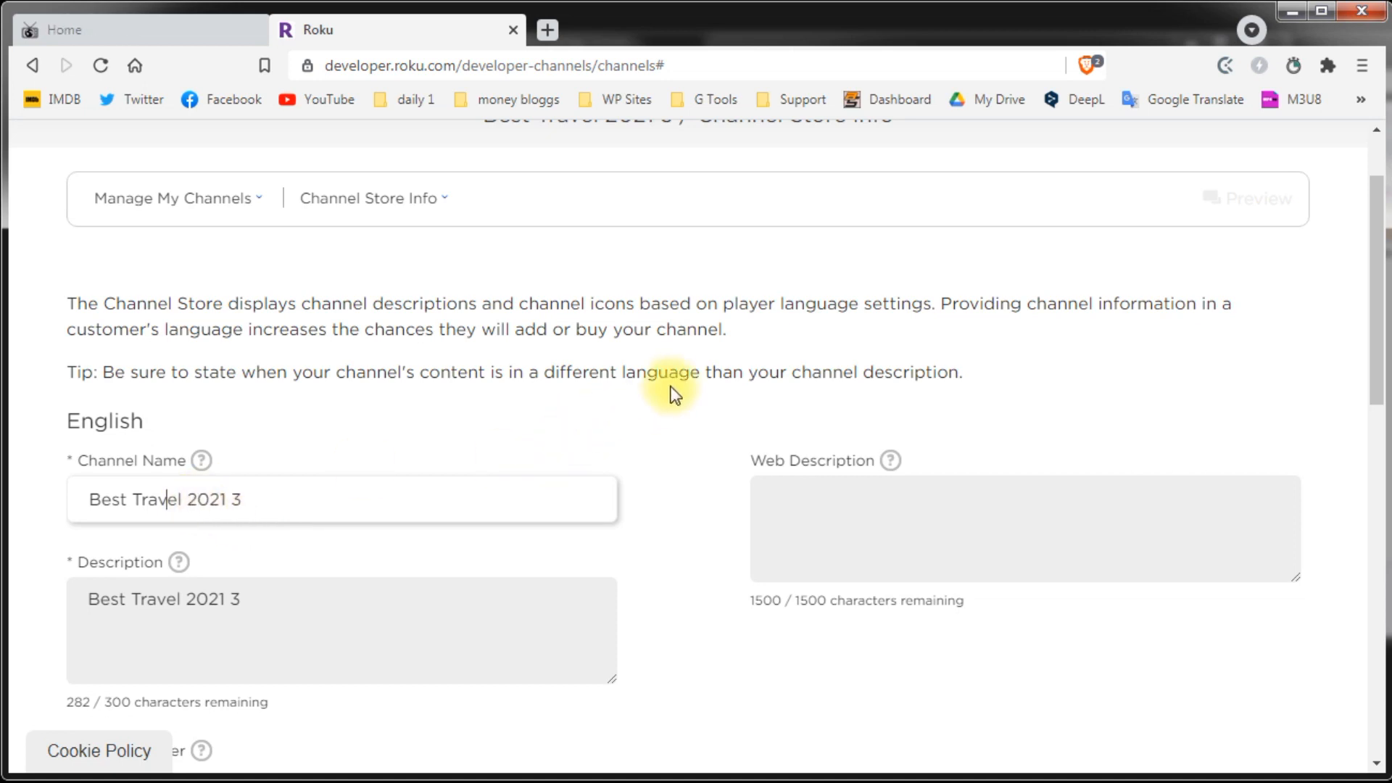
pyautogui.scroll(-3, 671, 391)
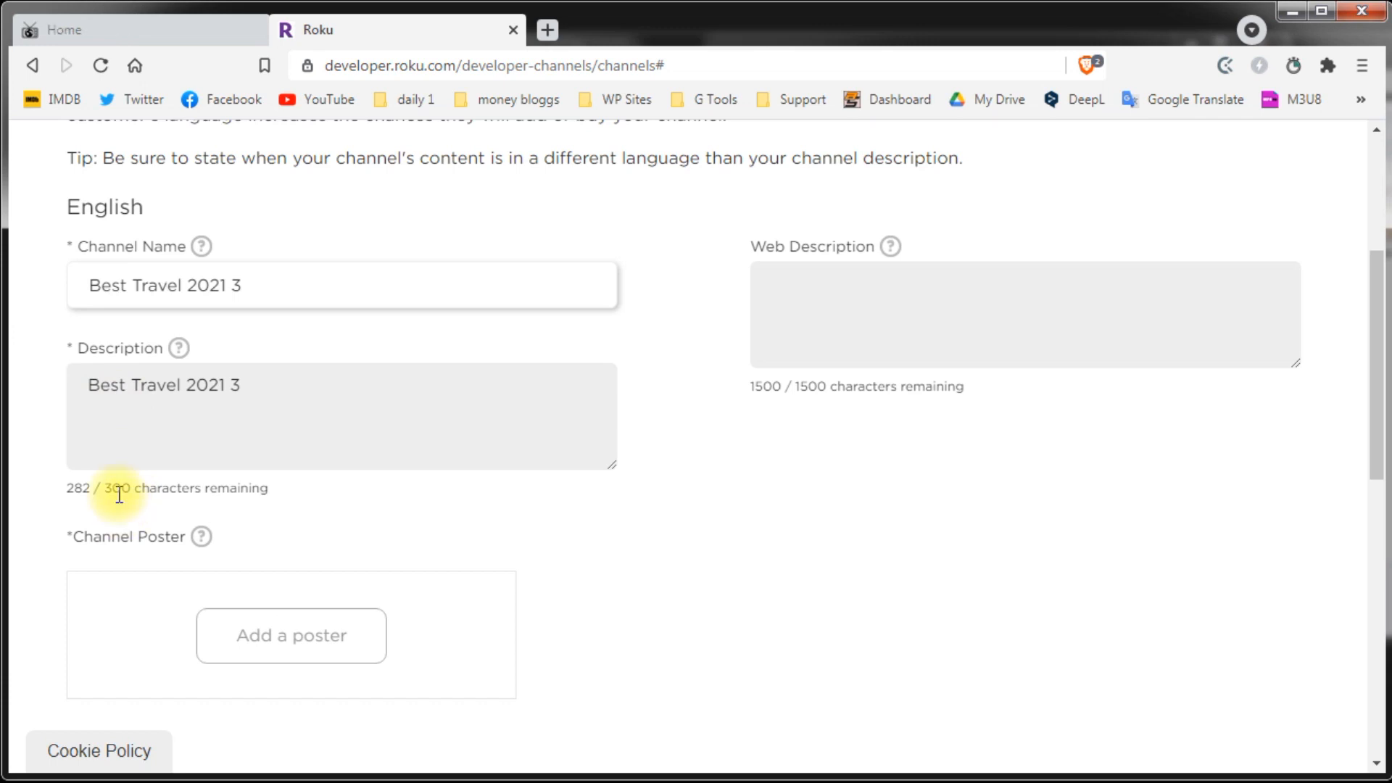
pyautogui.moveTo(112, 490); pyautogui.dragTo(131, 490)
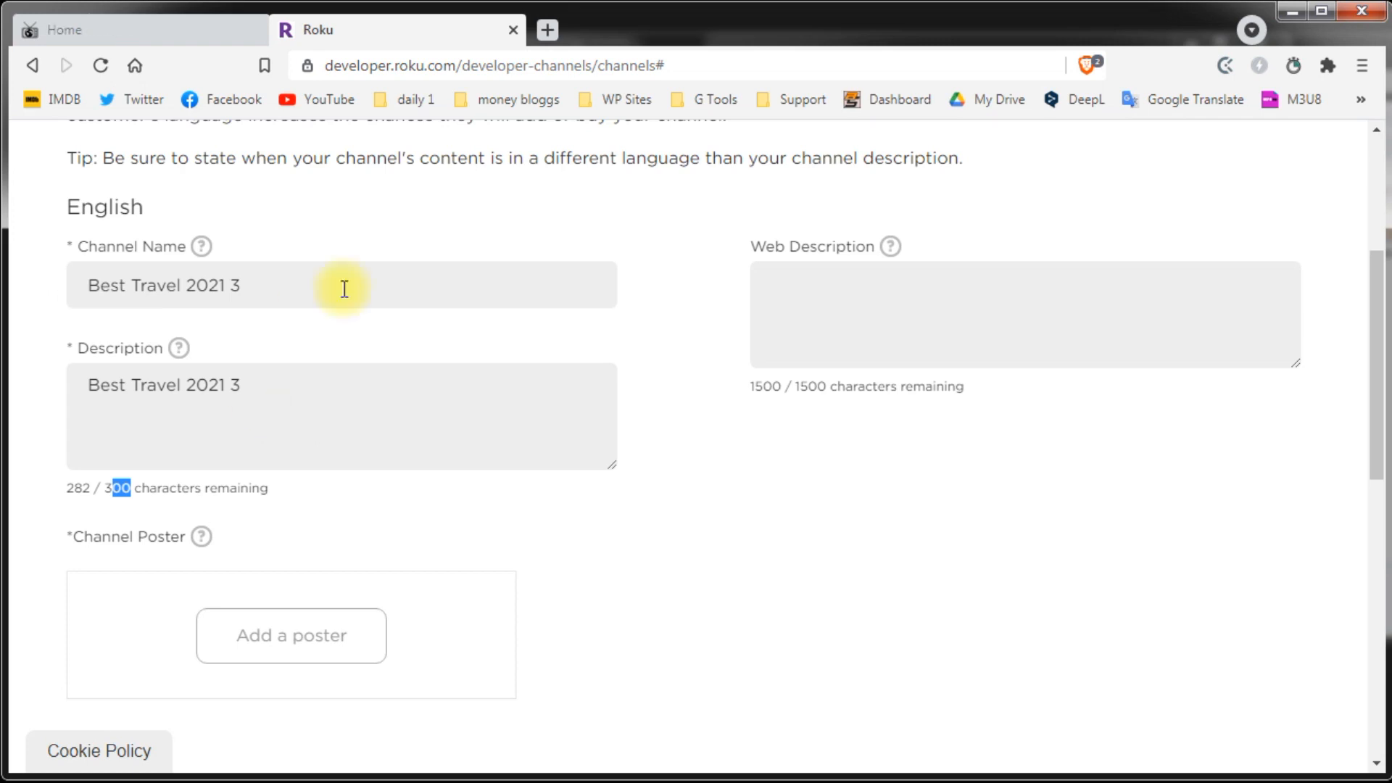
pyautogui.click(913, 351)
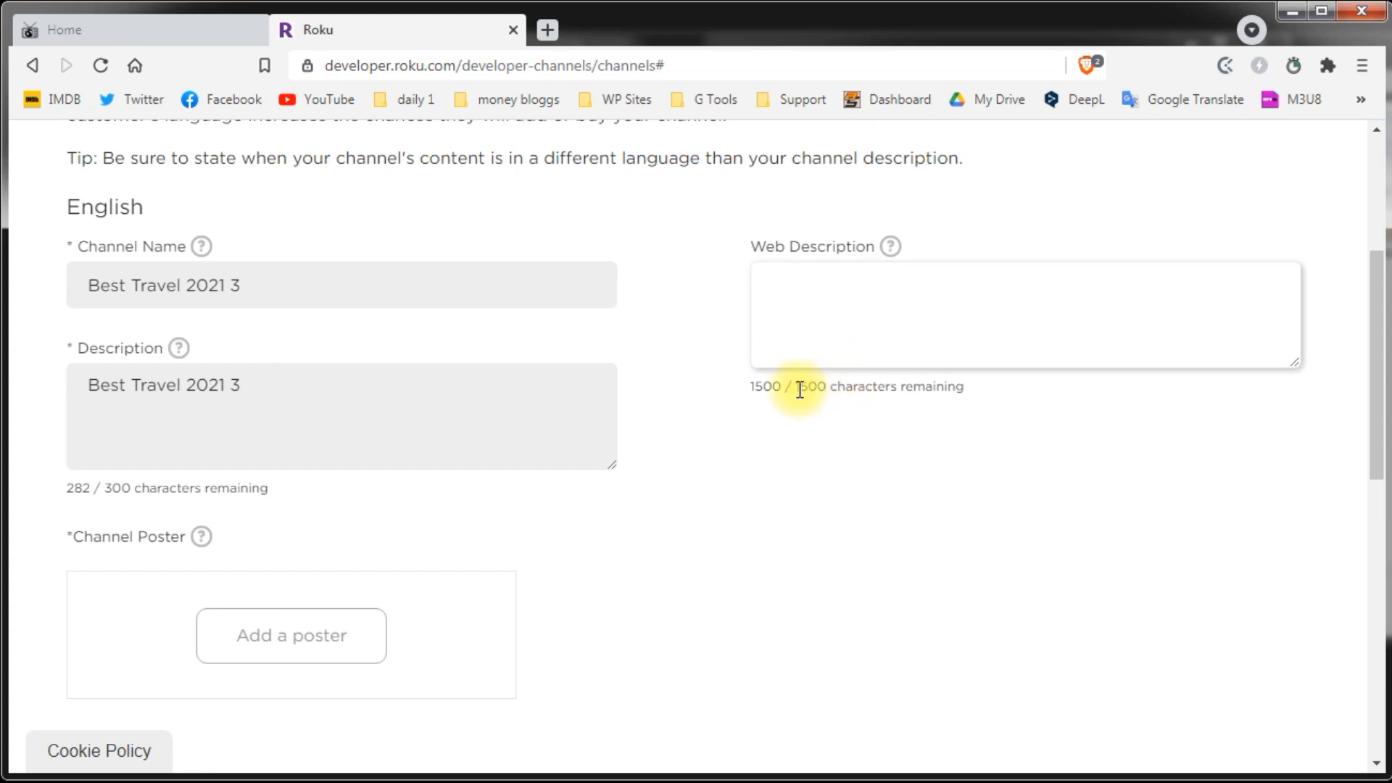
pyautogui.moveTo(795, 386); pyautogui.dragTo(846, 392)
pyautogui.click(929, 493)
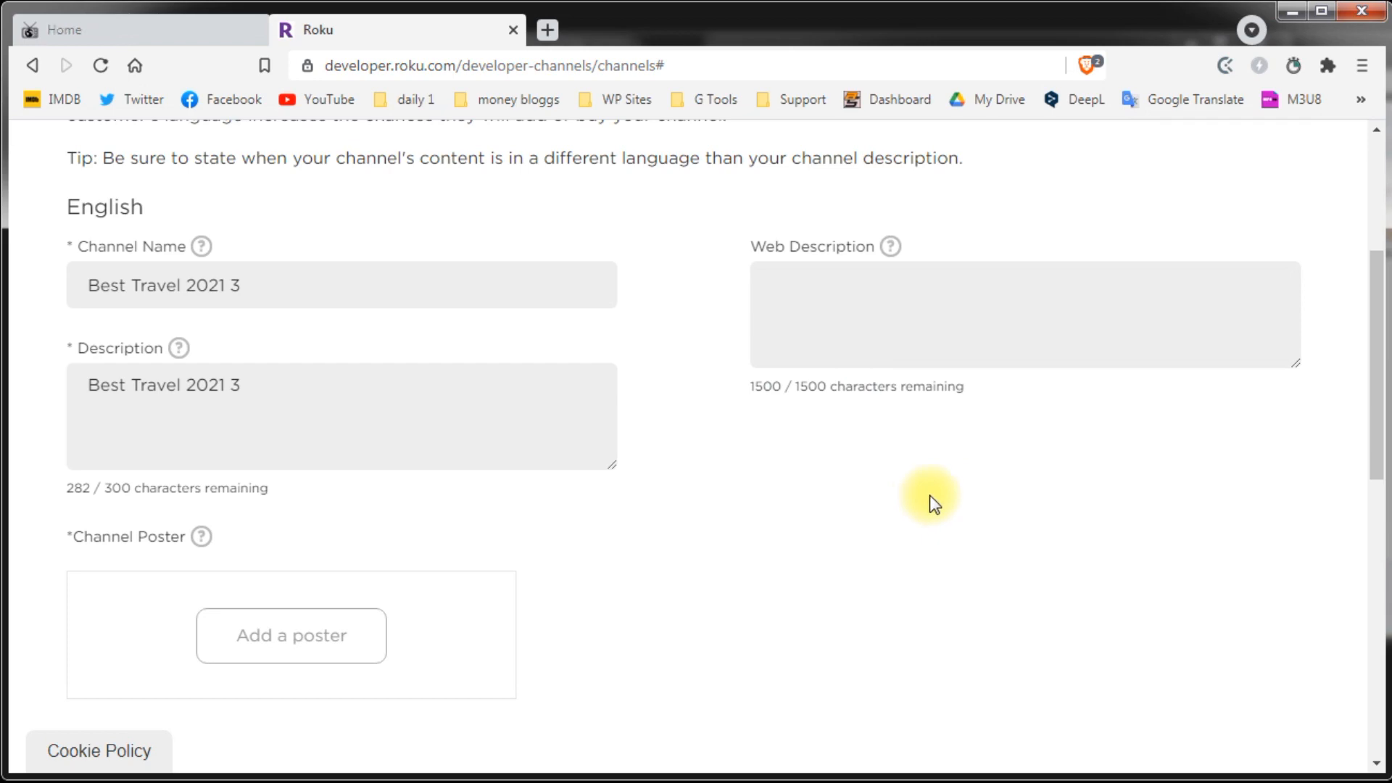
# Step: Paste the Best Travel Destinations sentence from the notes into both Description and Web Description
pyautogui.moveTo(538, 434); pyautogui.dragTo(422, 419)
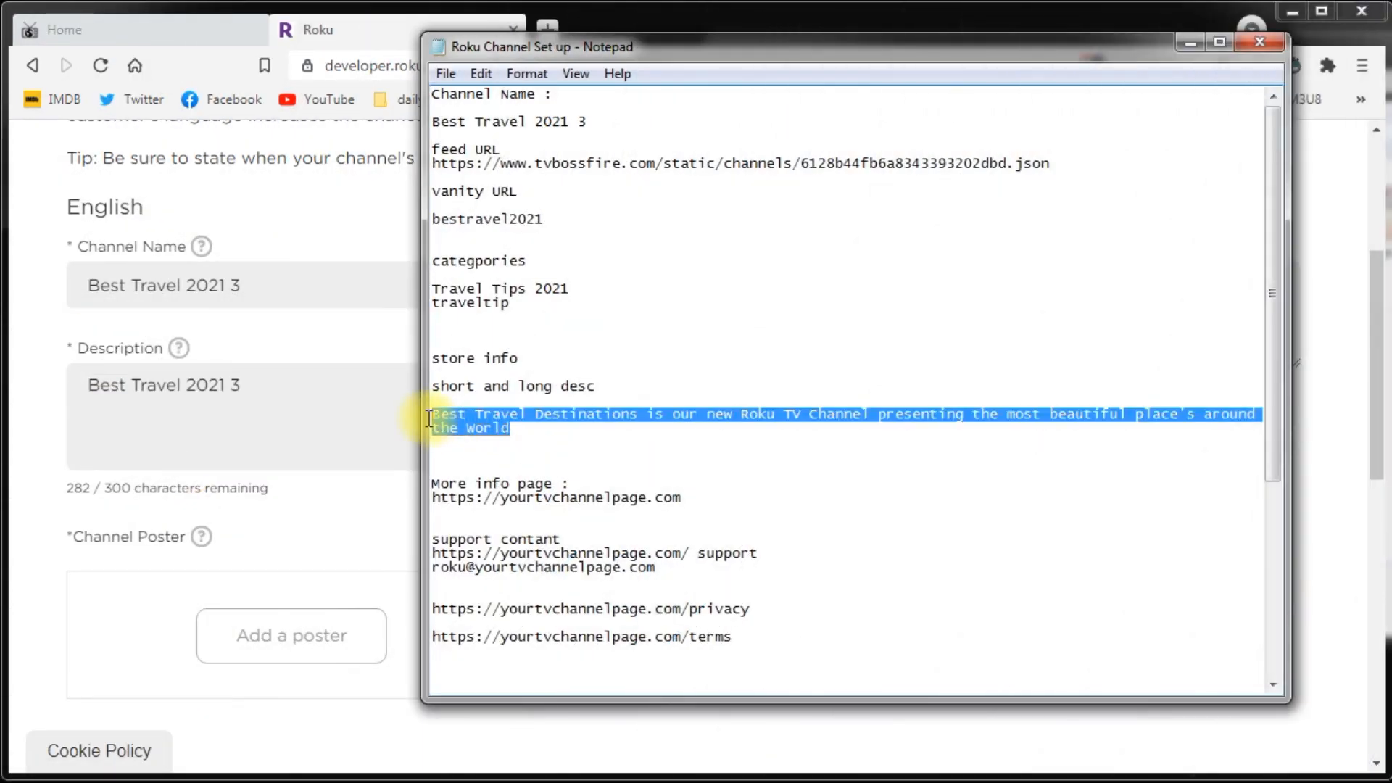
pyautogui.hotkey('ctrl', 'c')
pyautogui.click(211, 413)
pyautogui.hotkey('ctrl', 'a')
pyautogui.hotkey('ctrl', 'v')
pyautogui.click(833, 280)
pyautogui.hotkey('ctrl', 'v')
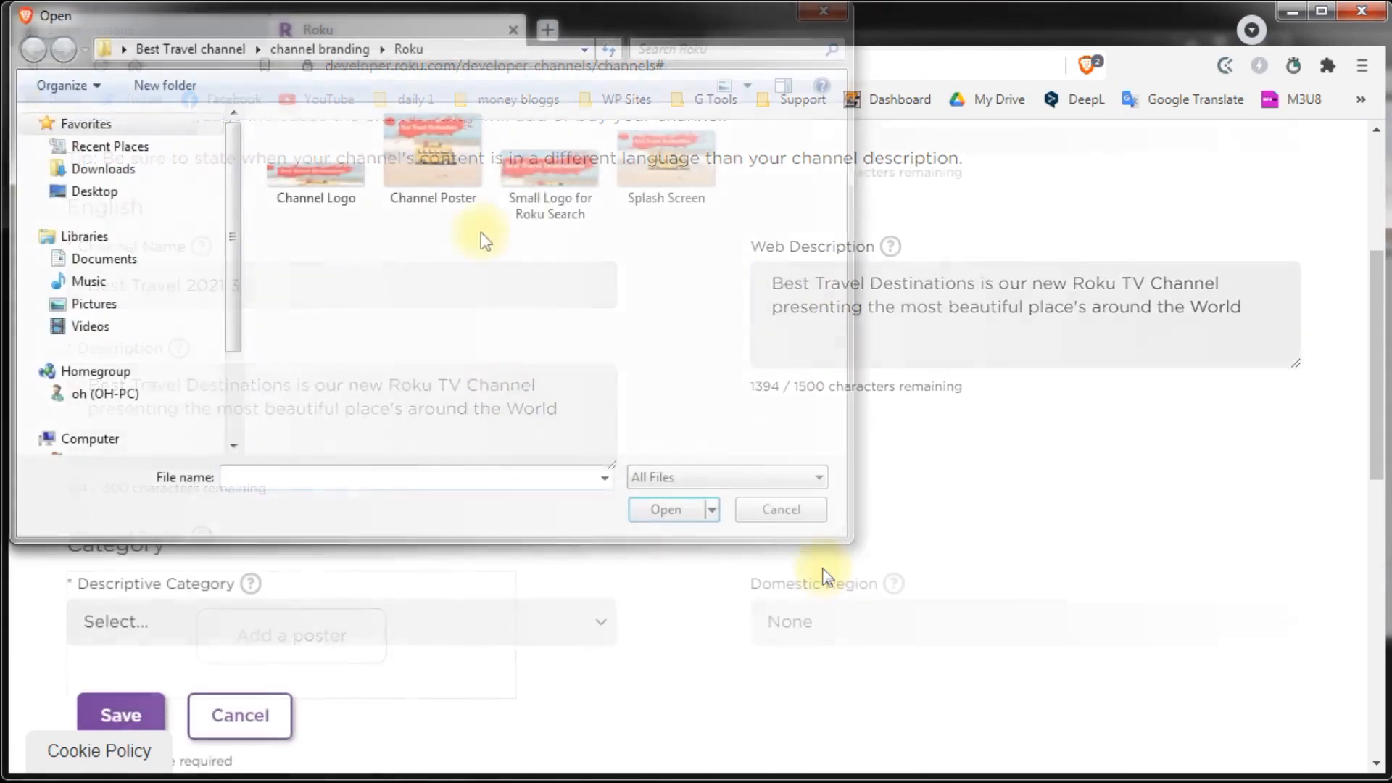
# Step: Upload the Best Travel Destinations poster image as the channel artwork
pyautogui.doubleClick(415, 160)
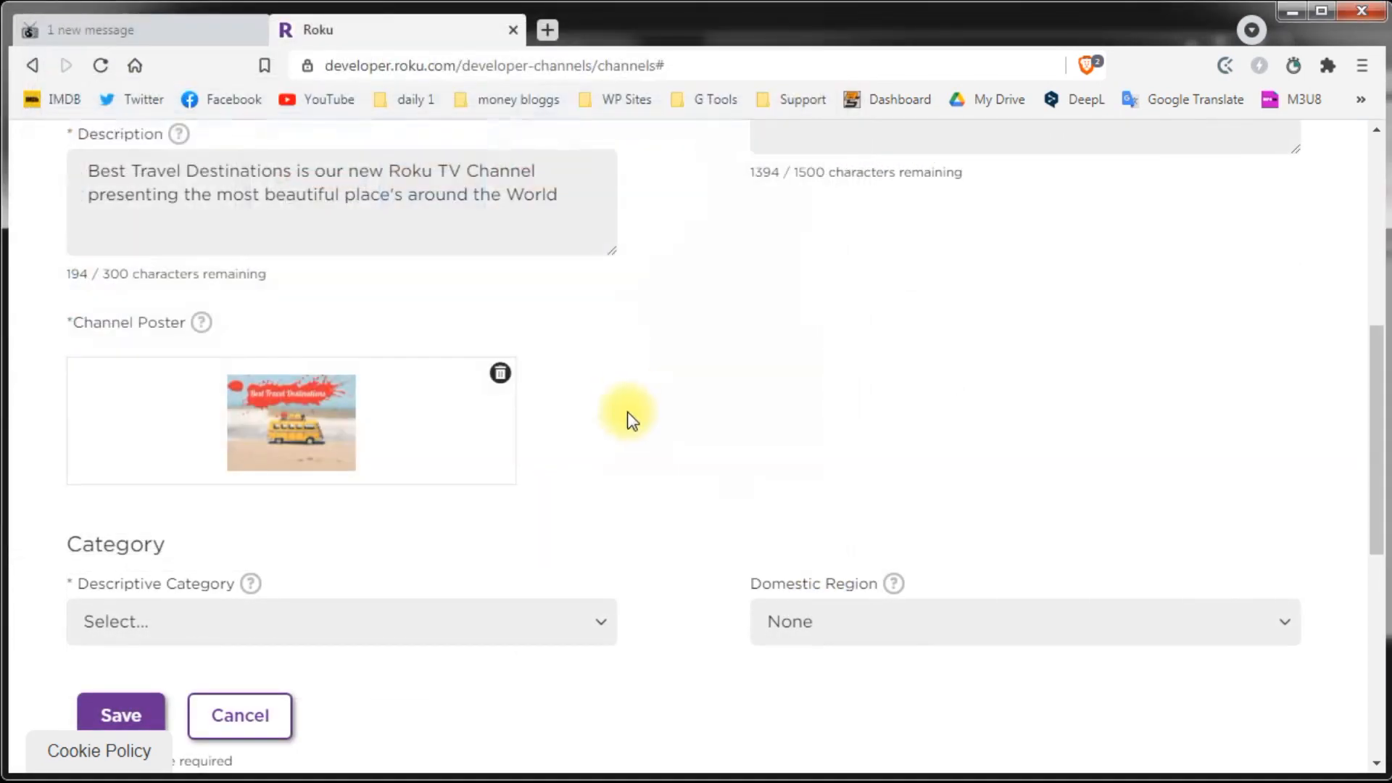
pyautogui.scroll(-3, 662, 432)
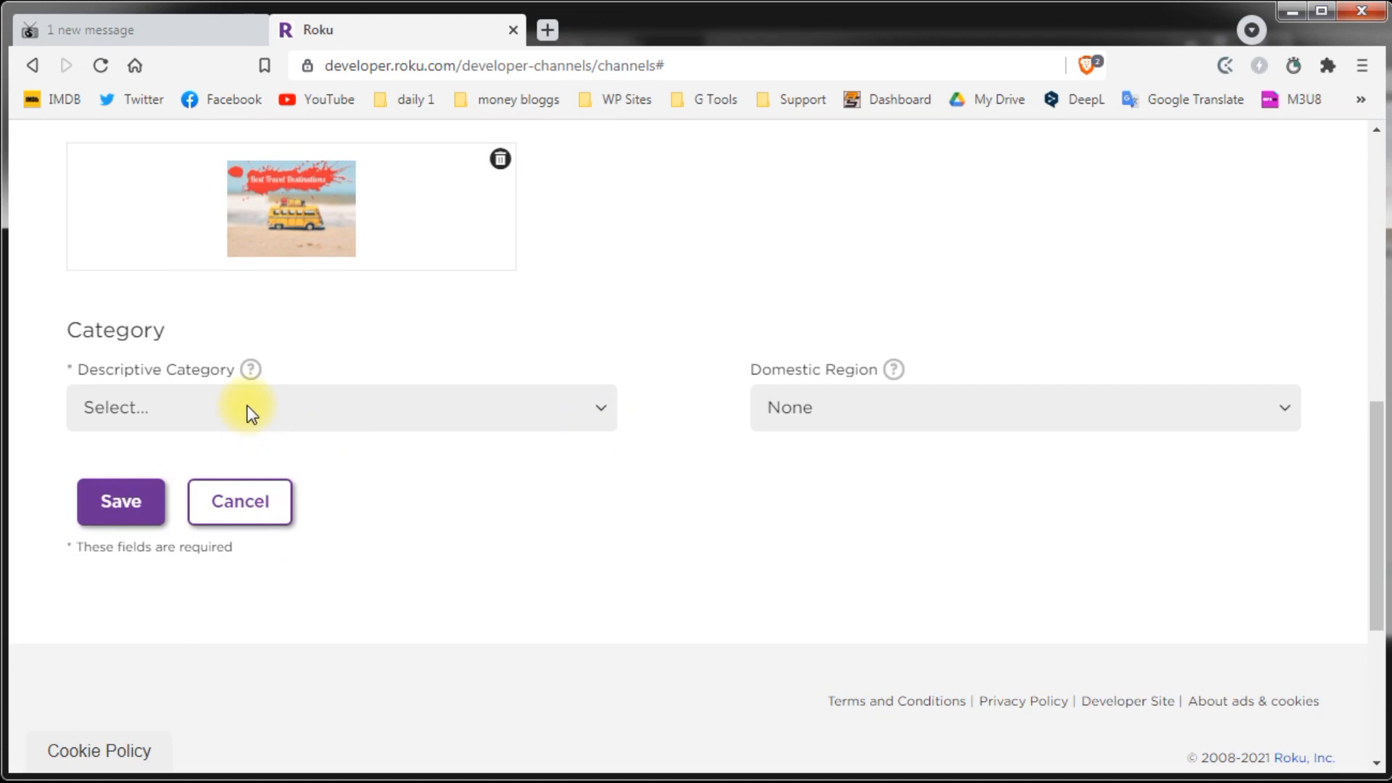
pyautogui.click(250, 411)
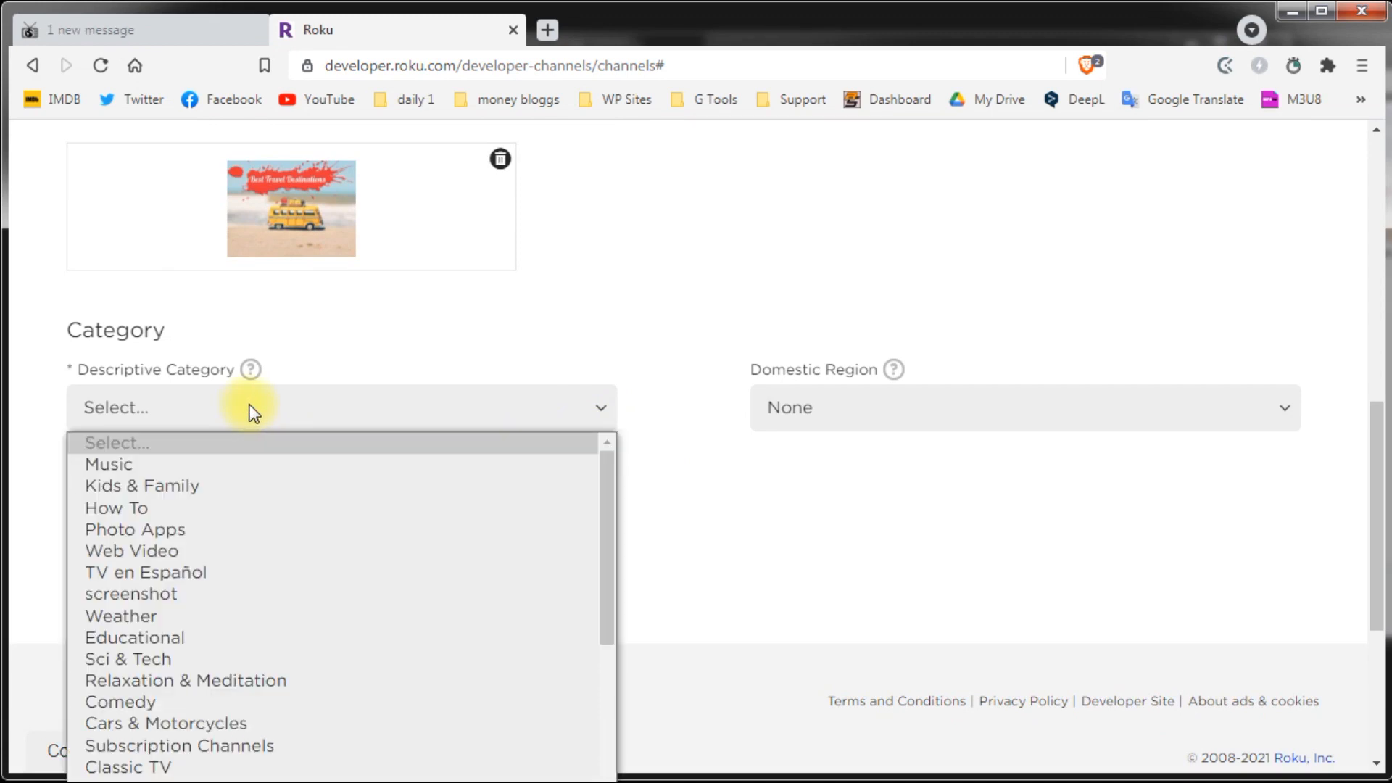
pyautogui.scroll(-5, 284, 507)
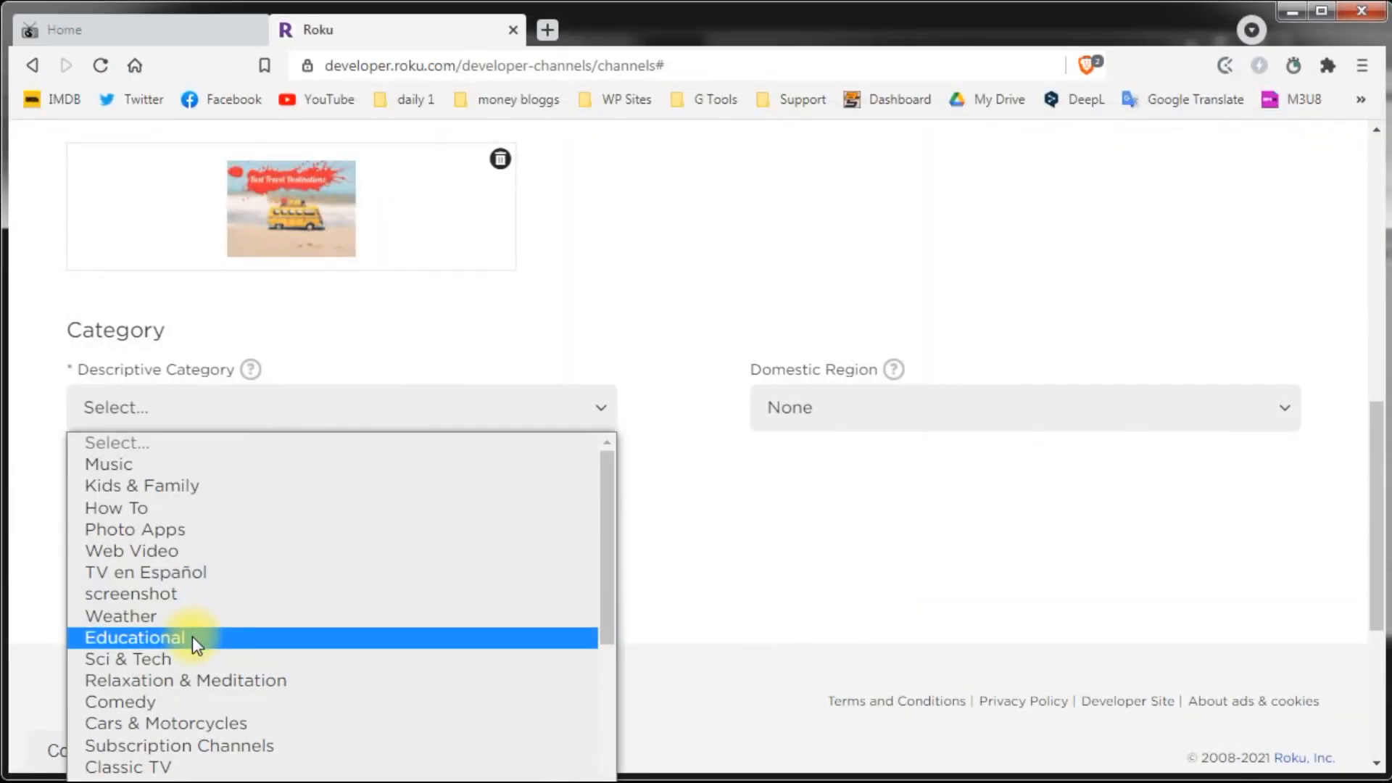
# Step: Choose Educational as descriptive category and United States as domestic region, then save the store info
pyautogui.click(193, 636)
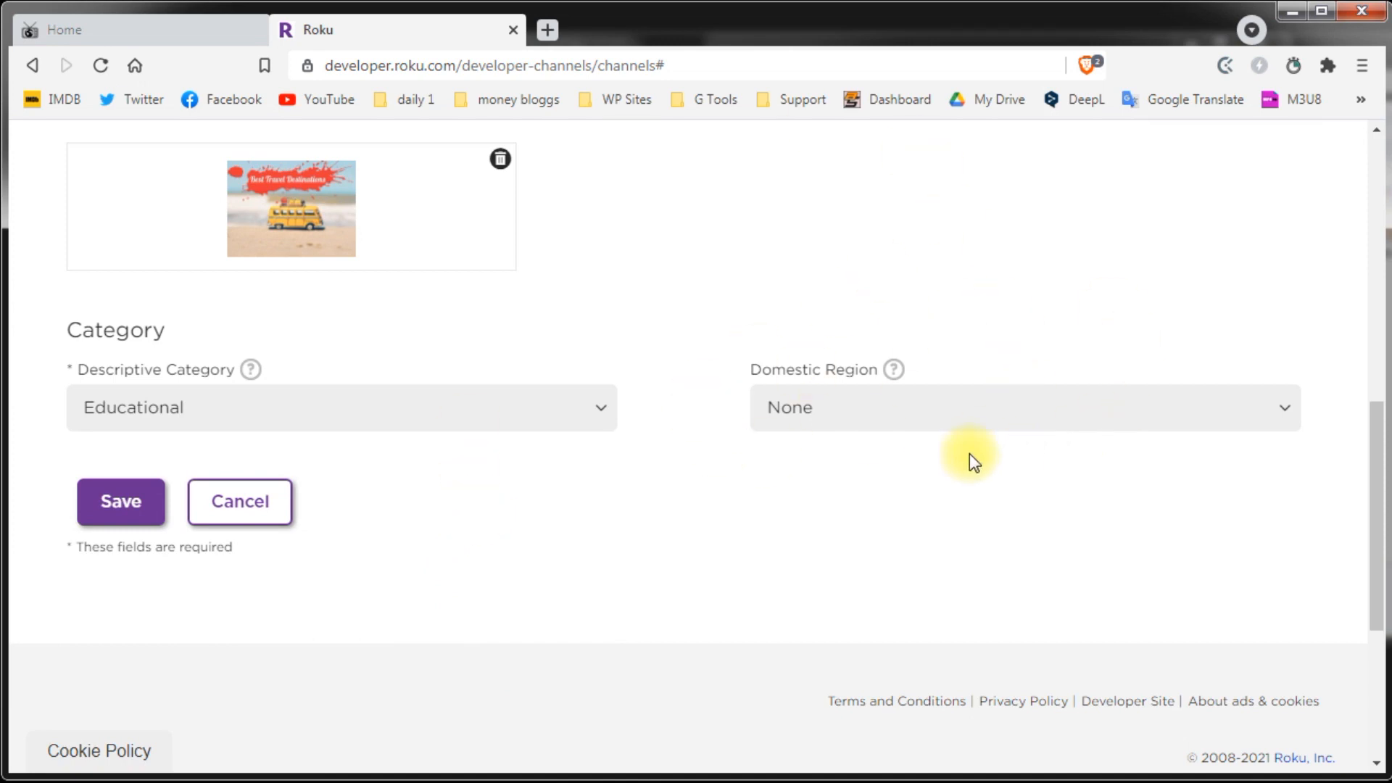
pyautogui.click(900, 412)
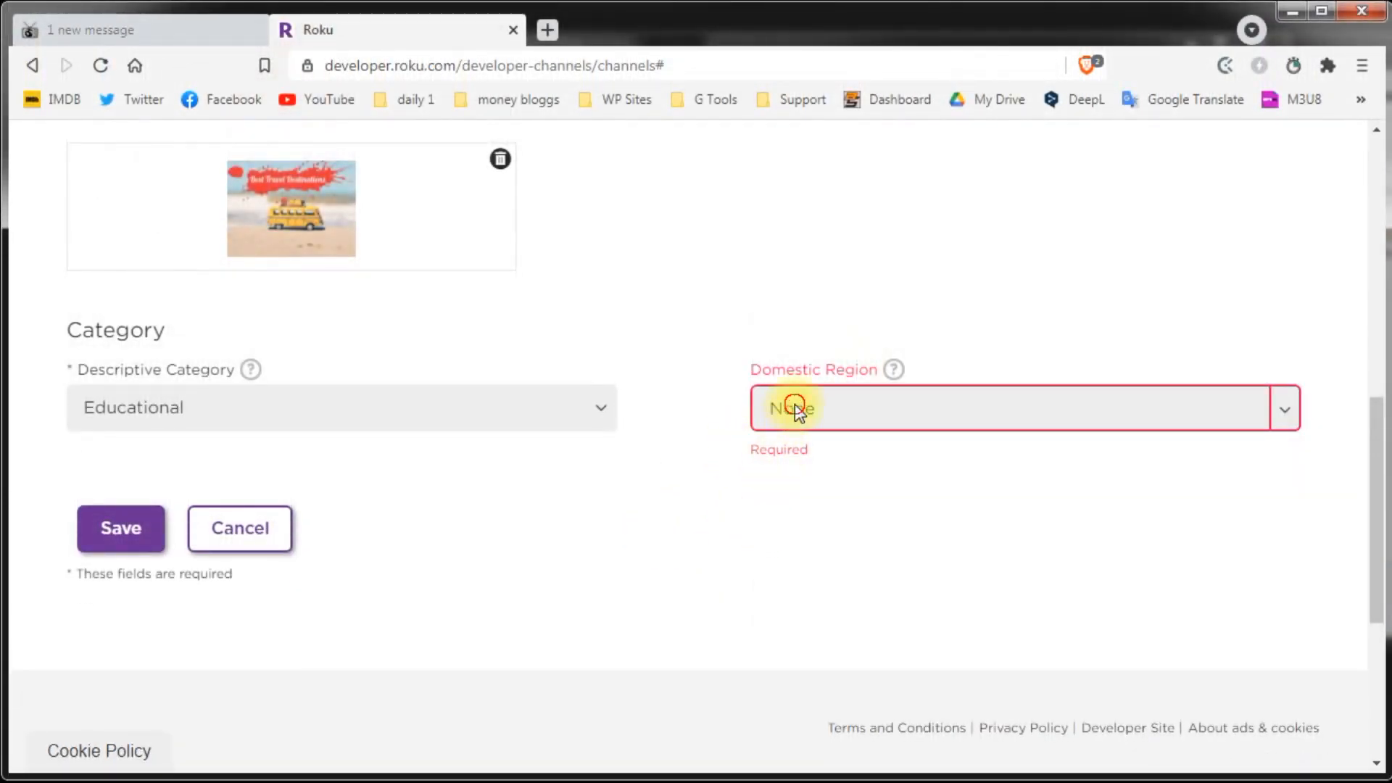
pyautogui.click(798, 408)
pyautogui.click(797, 508)
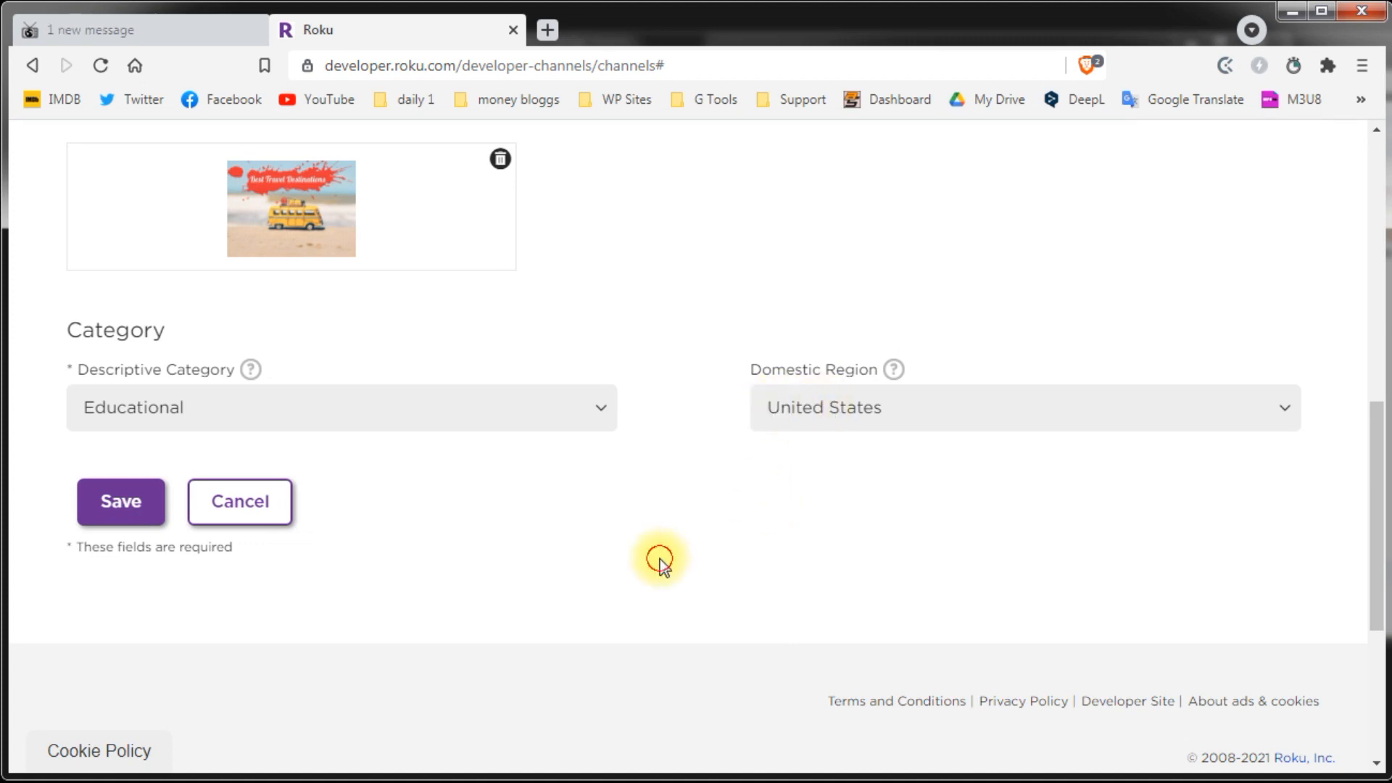
pyautogui.click(116, 503)
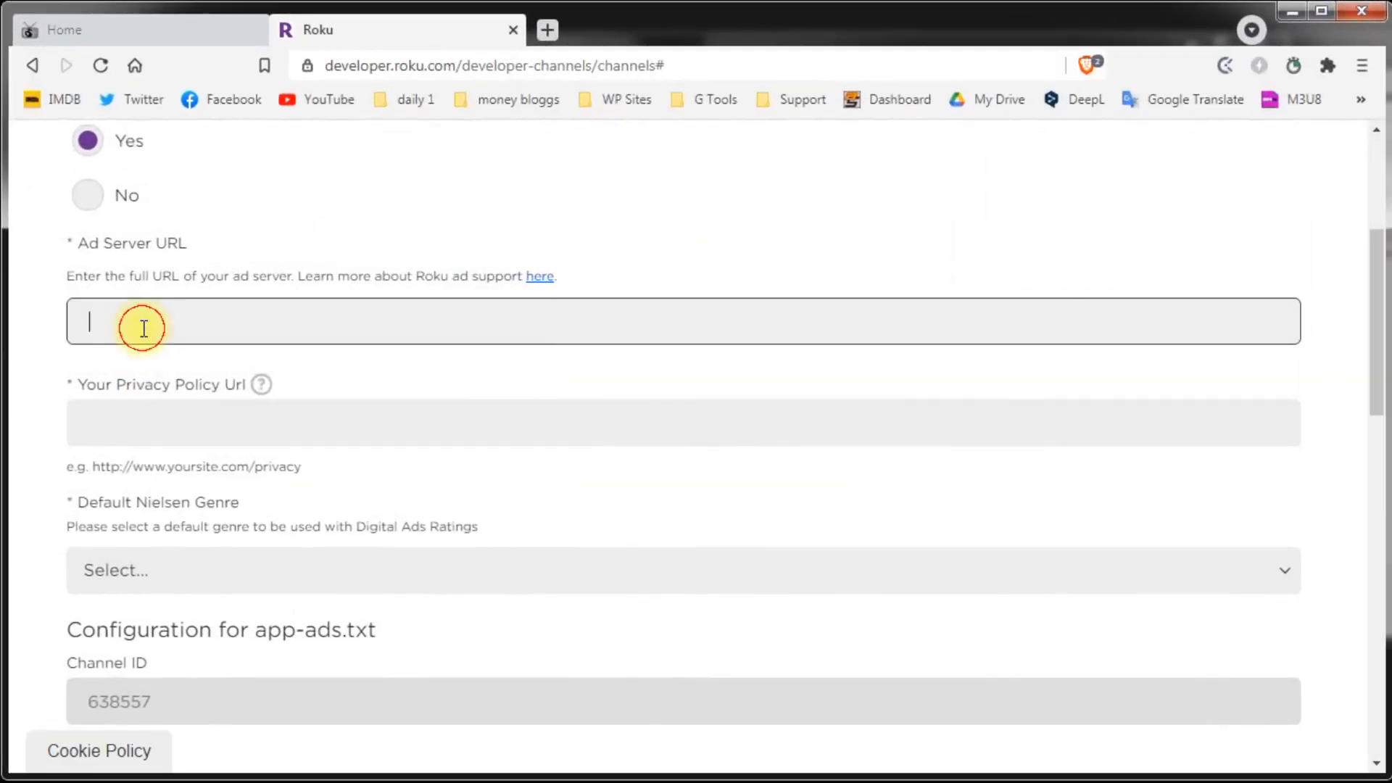
# Step: Leave the Ad Server URL and Nielsen genre empty, skip video ads, and continue to Screenshots
pyautogui.click(102, 324)
pyautogui.click(27, 382)
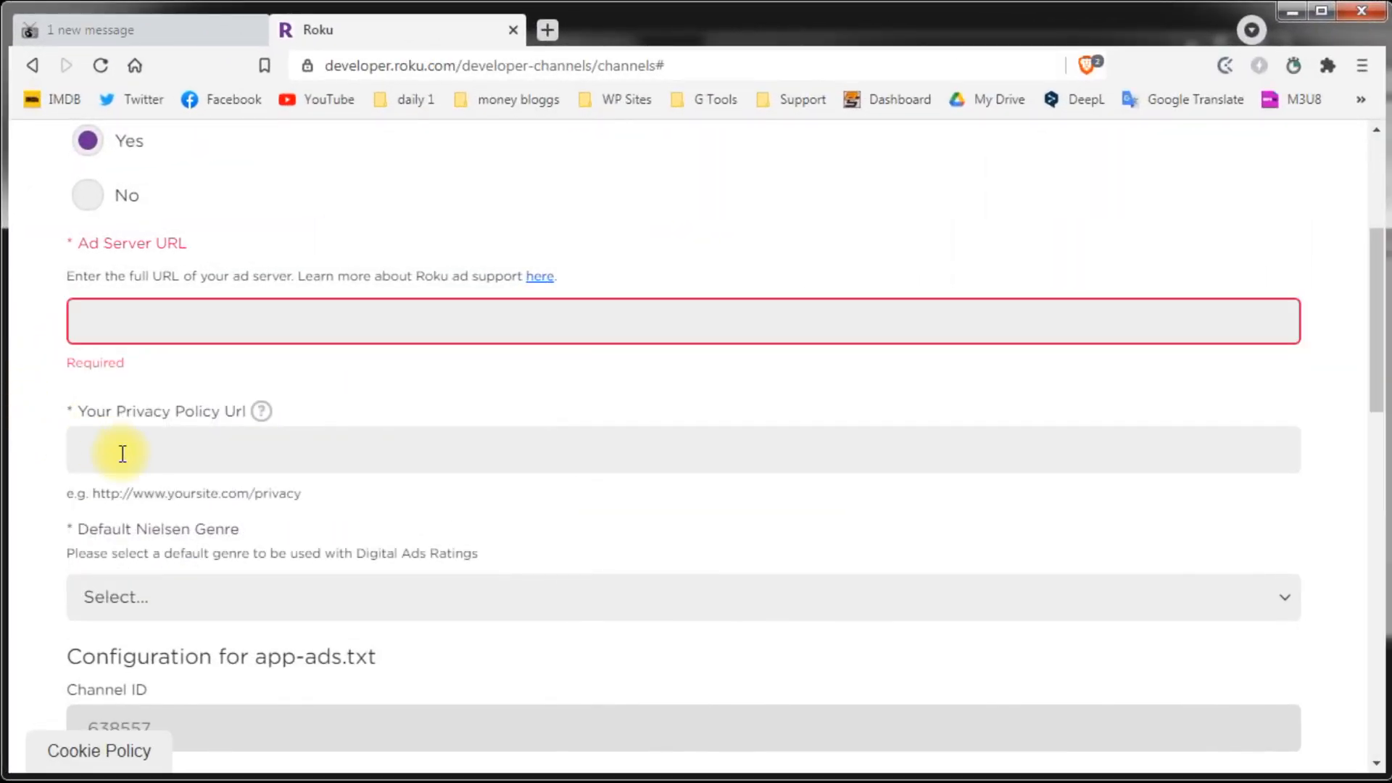
pyautogui.scroll(-2, 123, 454)
pyautogui.click(122, 480)
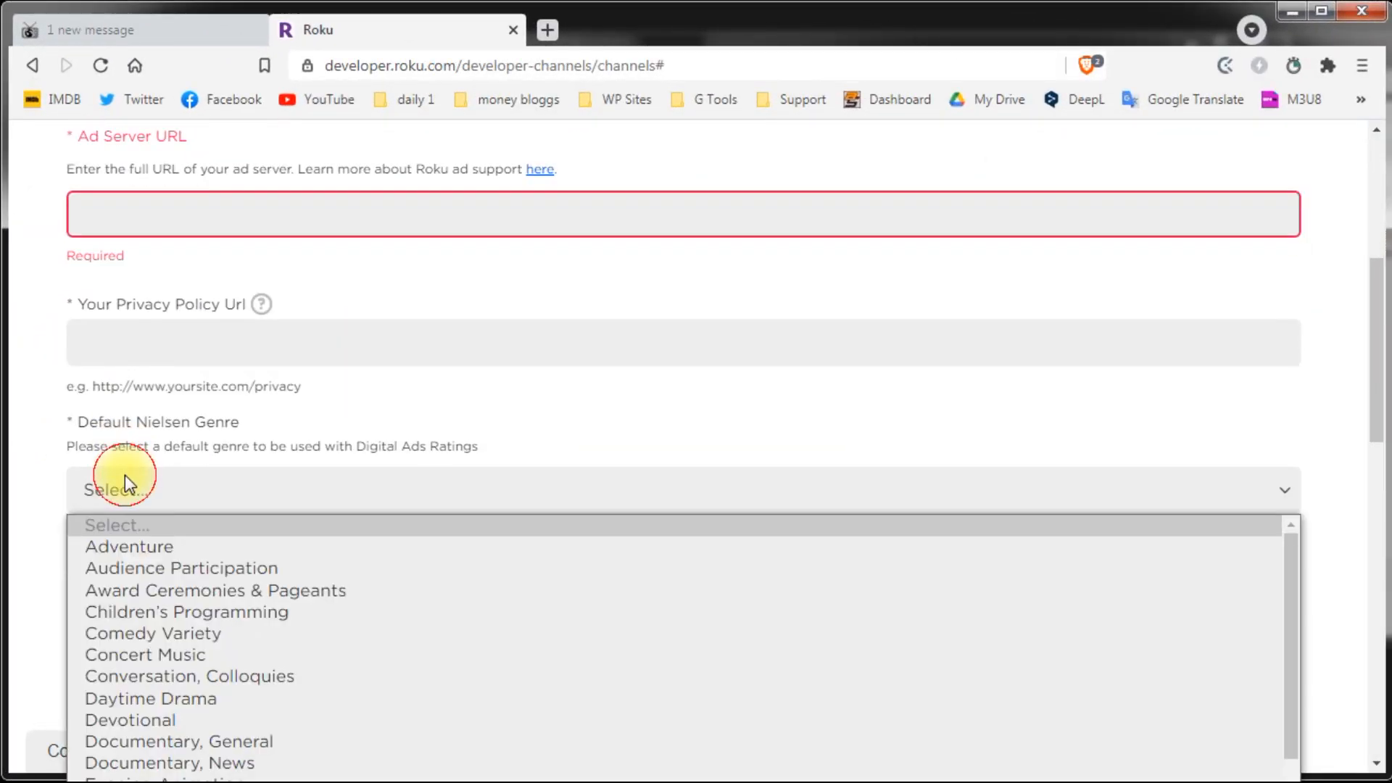
pyautogui.click(45, 506)
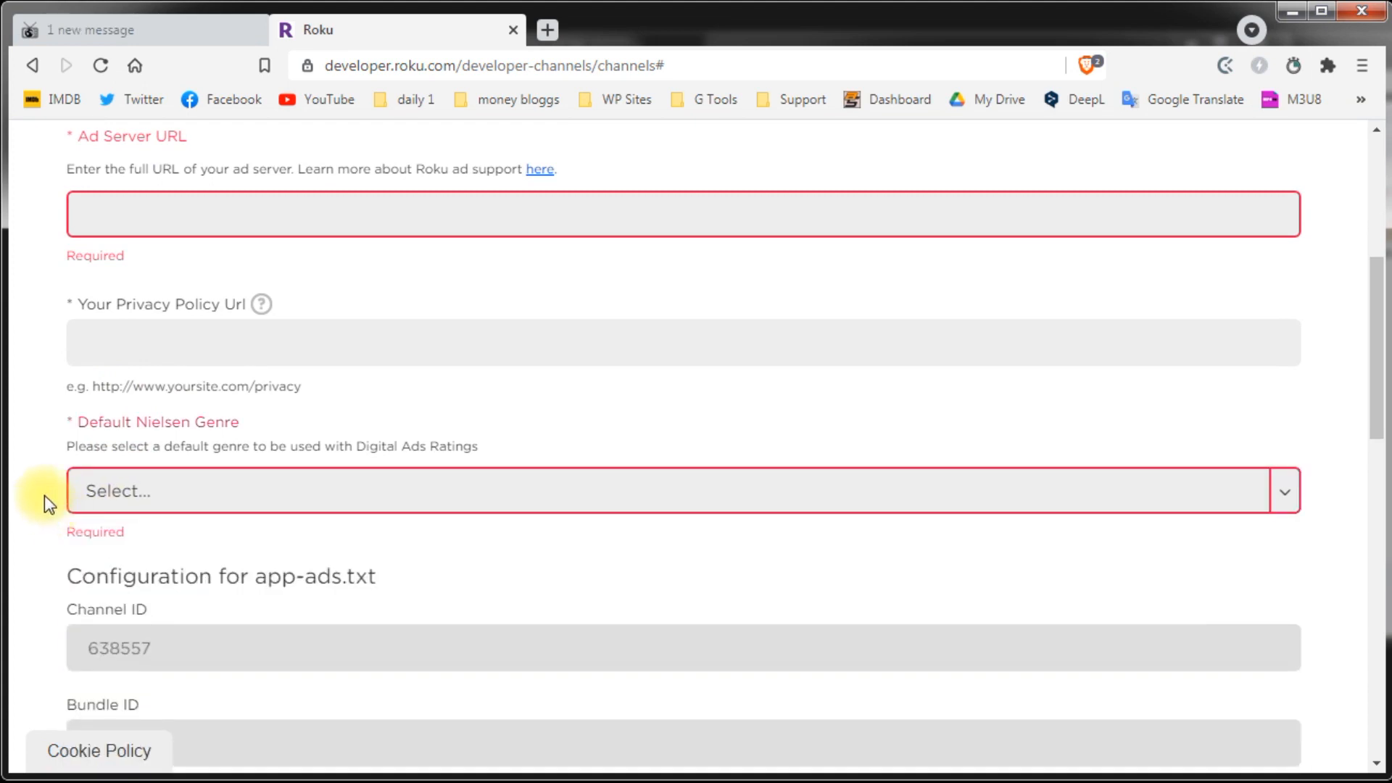
pyautogui.scroll(-4, 43, 493)
pyautogui.scroll(-2, 218, 465)
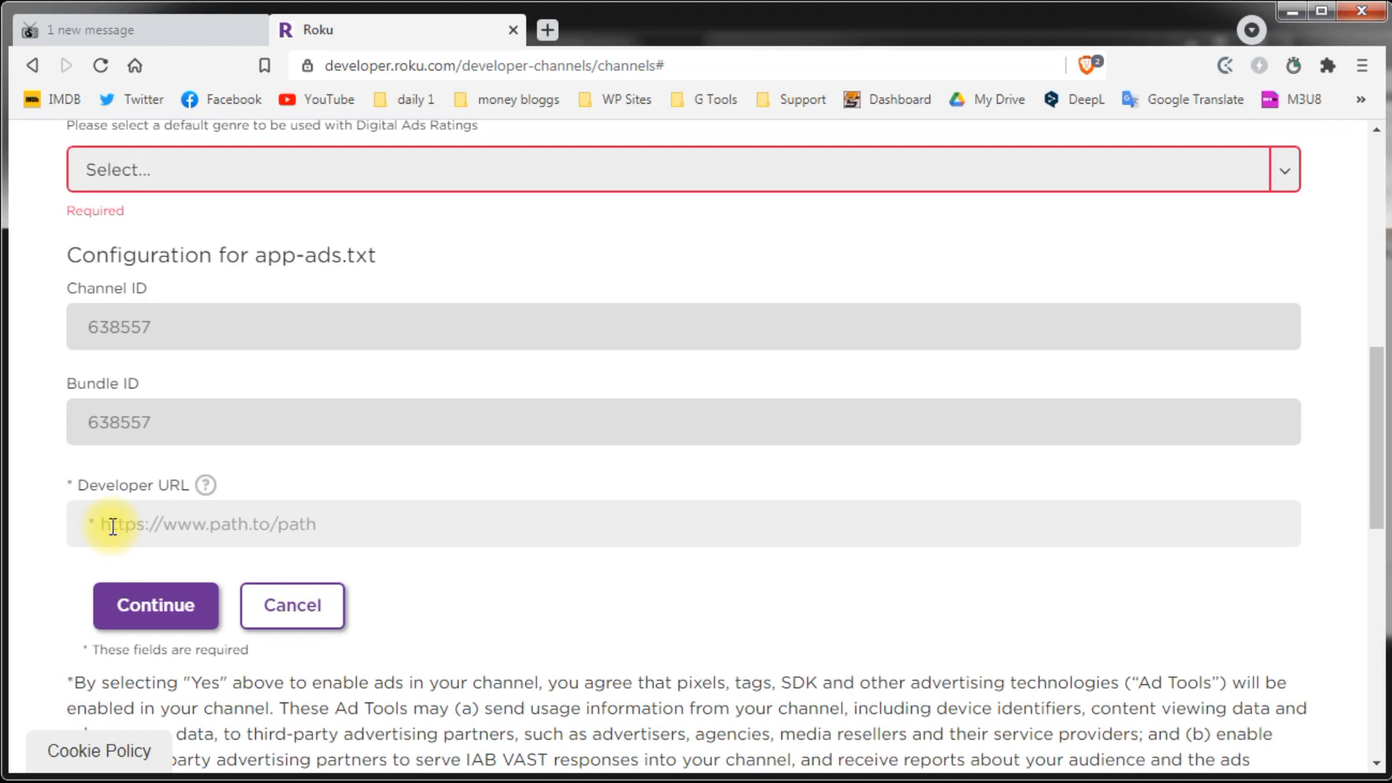
pyautogui.scroll(-3, 110, 524)
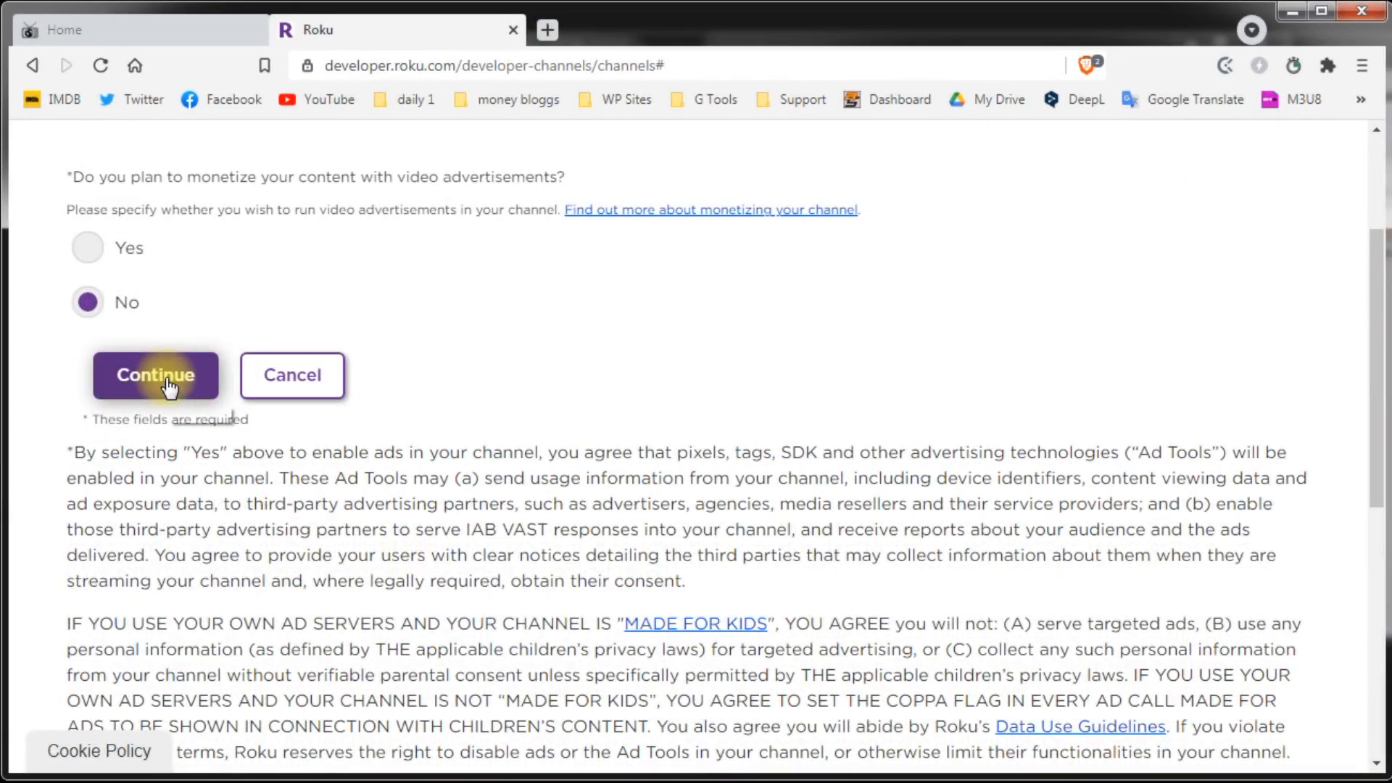
pyautogui.click(166, 386)
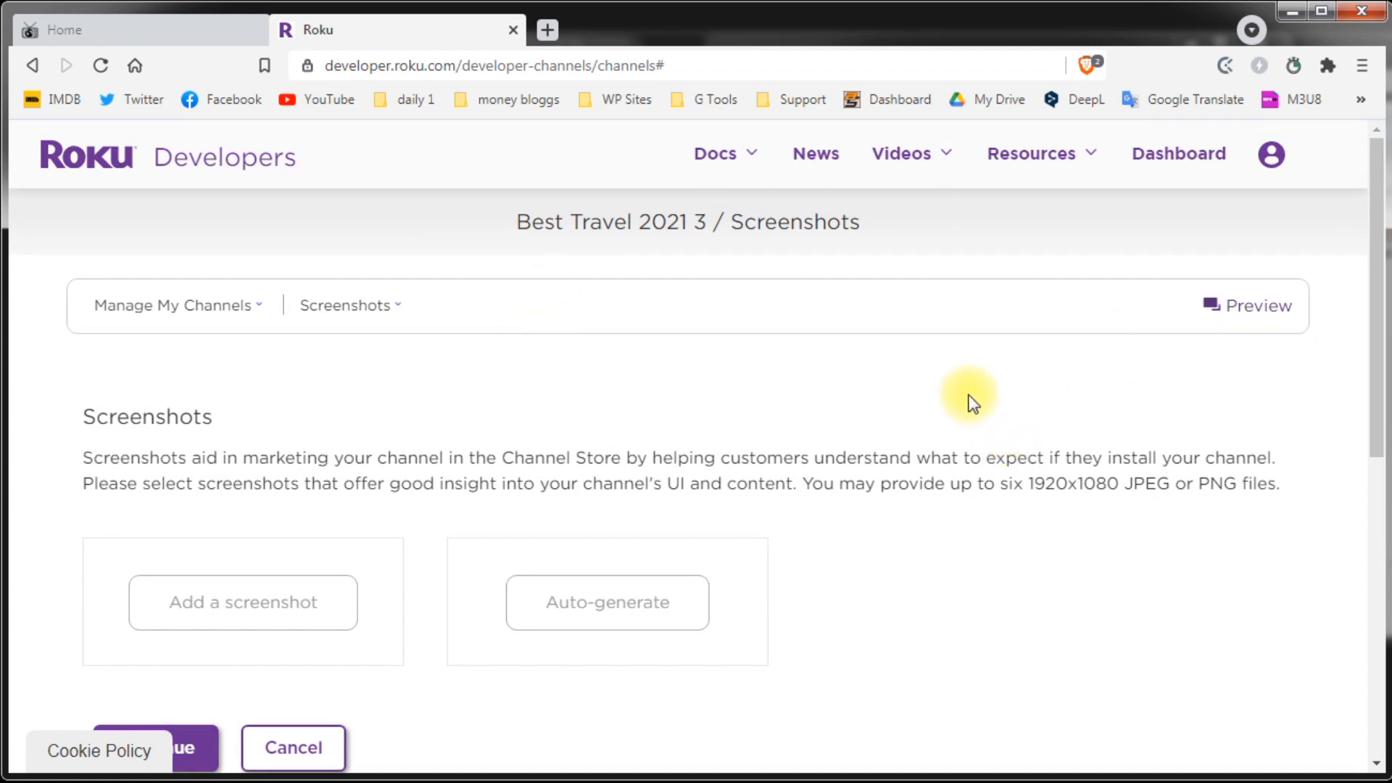
# Step: Auto-generate one 1920x1080 channel screenshot and continue to Support Information
pyautogui.scroll(-1, 913, 431)
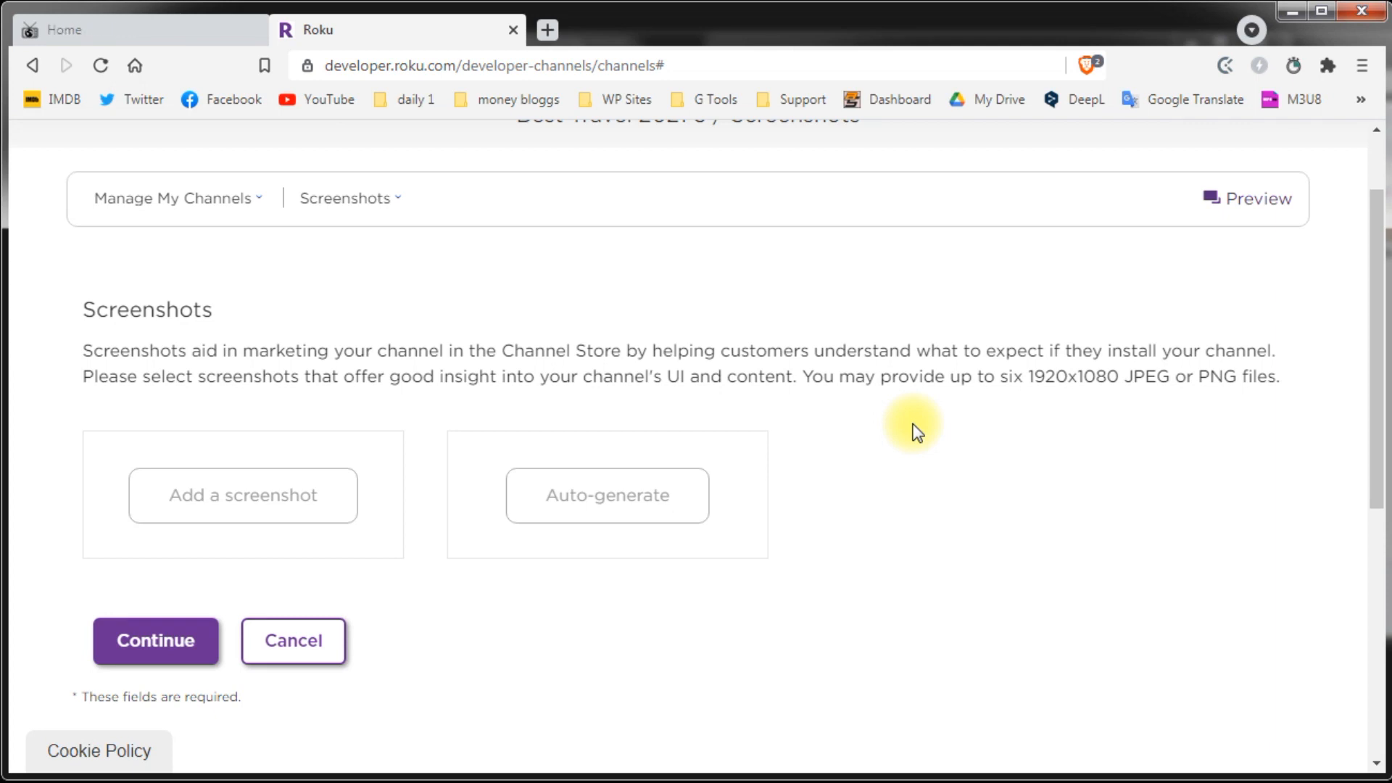
pyautogui.click(653, 516)
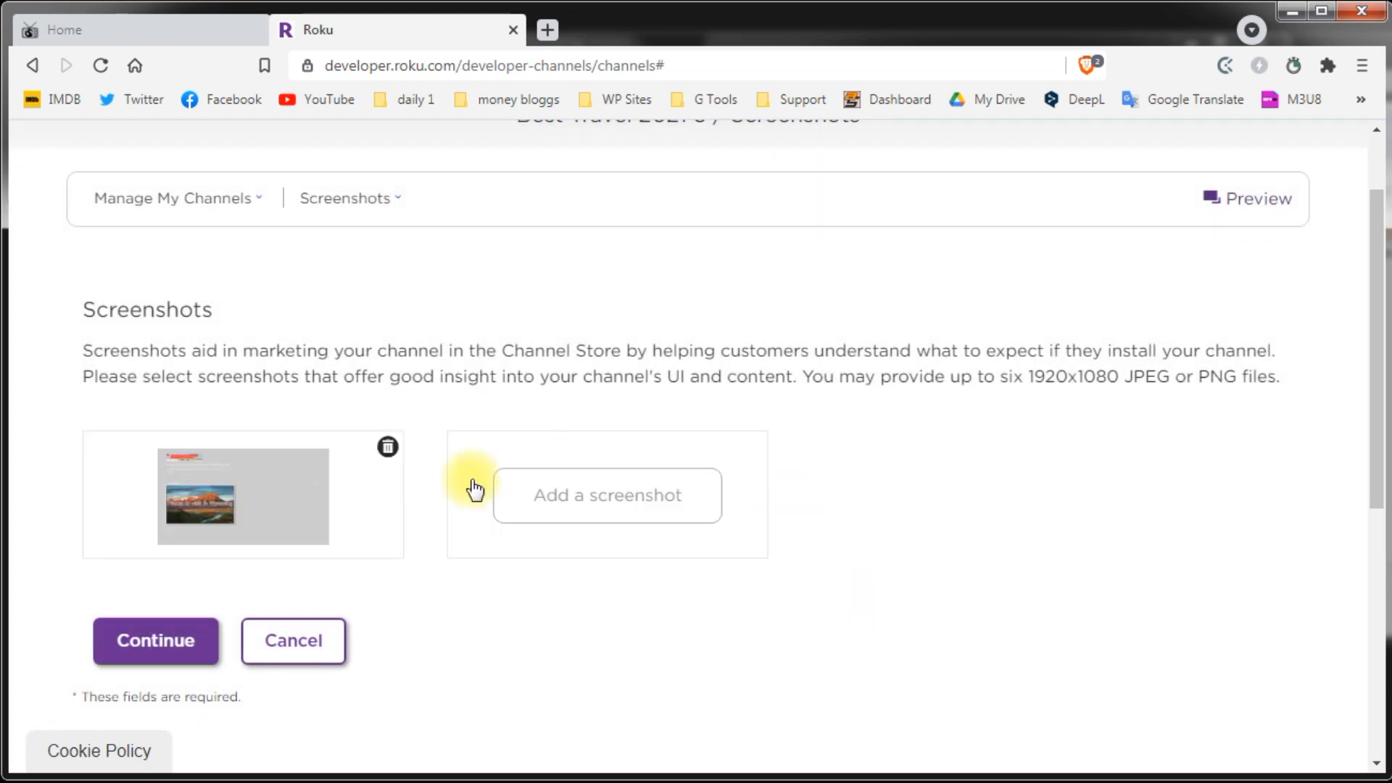
pyautogui.moveTo(1028, 376); pyautogui.dragTo(1237, 378)
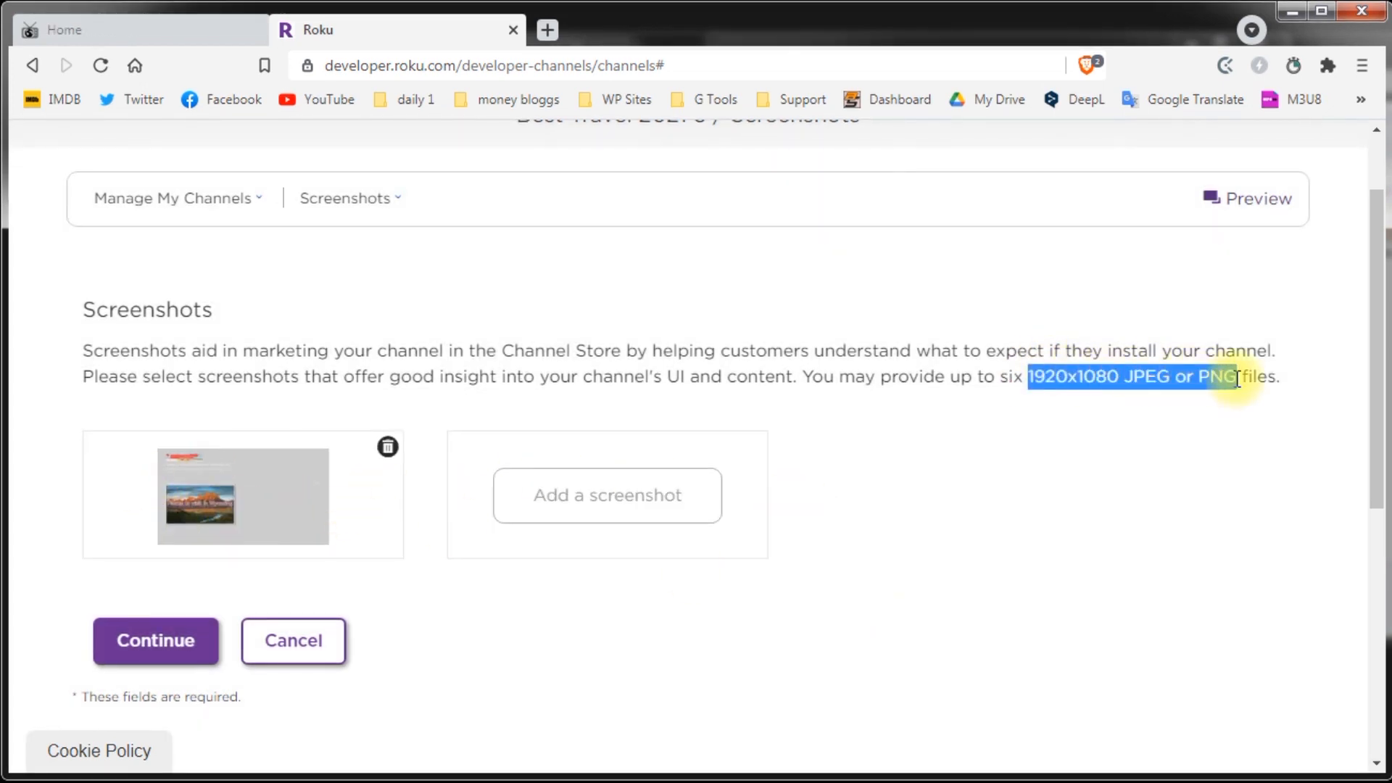
pyautogui.click(1190, 519)
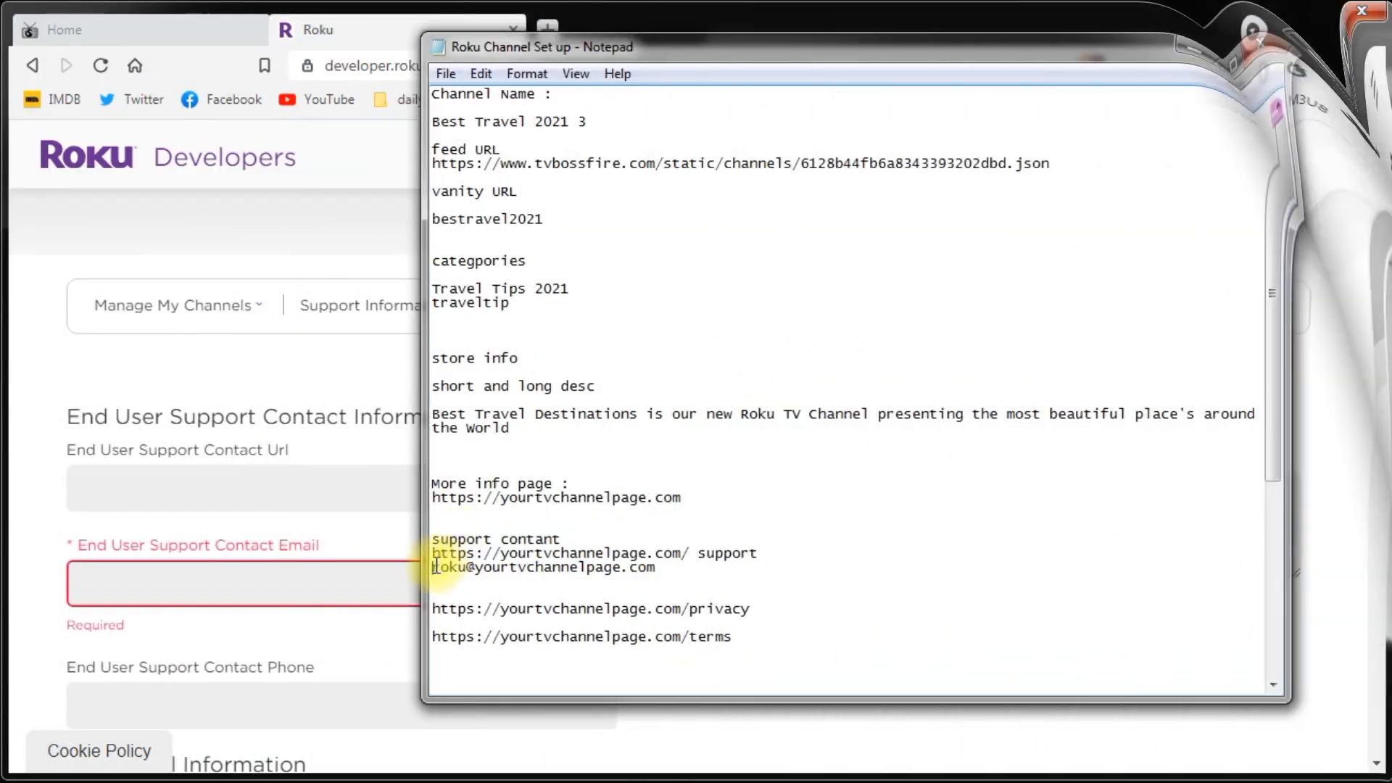
# Step: Paste the support URL from the notes into End User Support Contact Url, removing a stray space
pyautogui.moveTo(758, 554); pyautogui.dragTo(434, 559)
pyautogui.hotkey('ctrl', 'c')
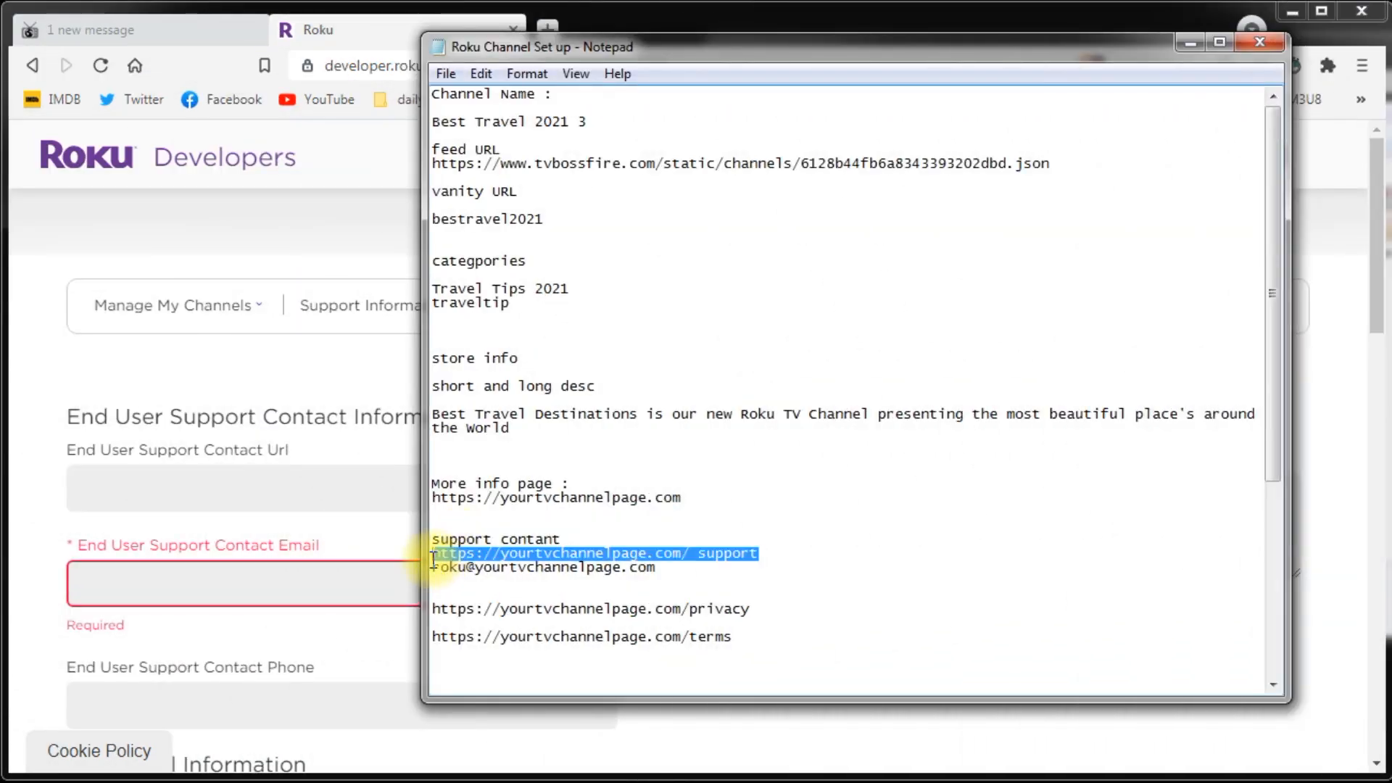
pyautogui.click(125, 483)
pyautogui.hotkey('ctrl', 'v')
pyautogui.click(367, 504)
pyautogui.press('BackSpace')
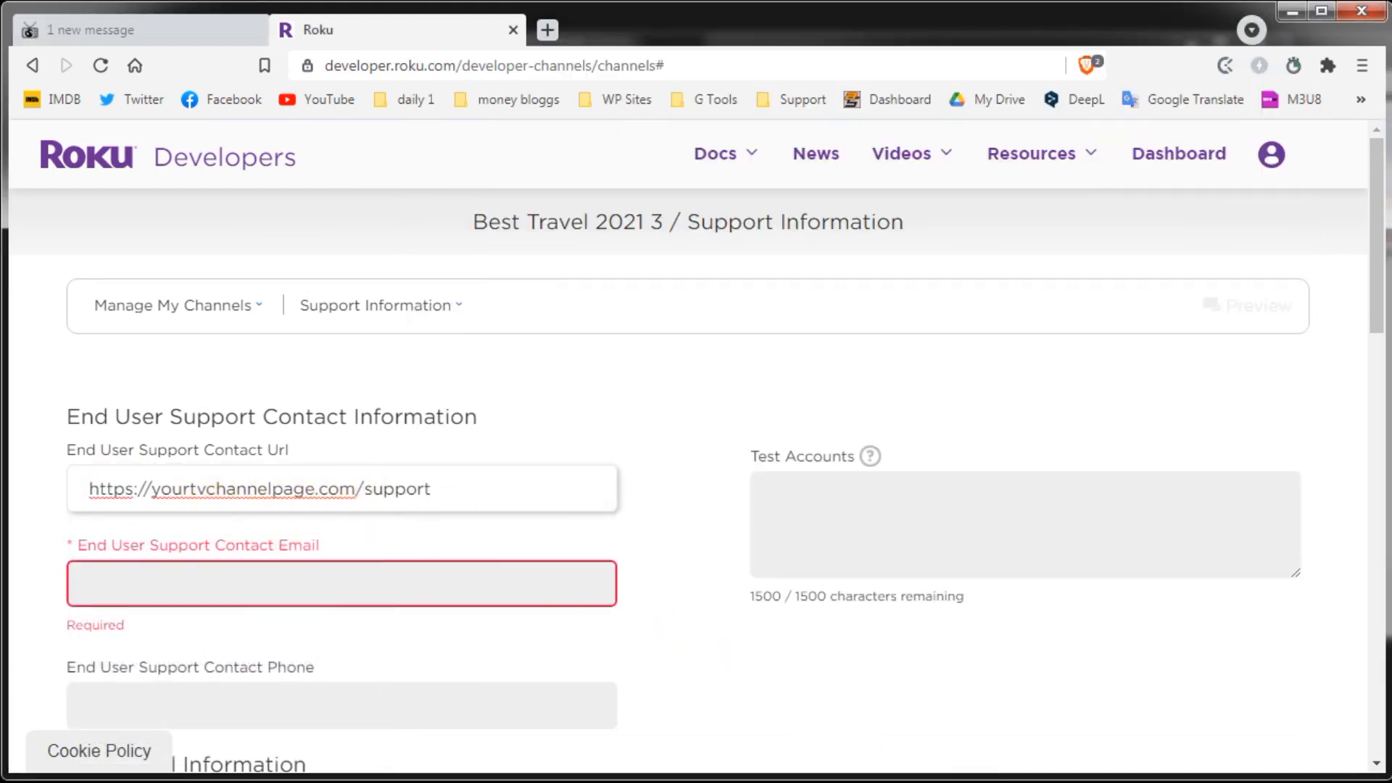
# Step: Copy the support e-mail address from the notes into the support contact e-mail field
pyautogui.hotkey('alt', 'Tab')
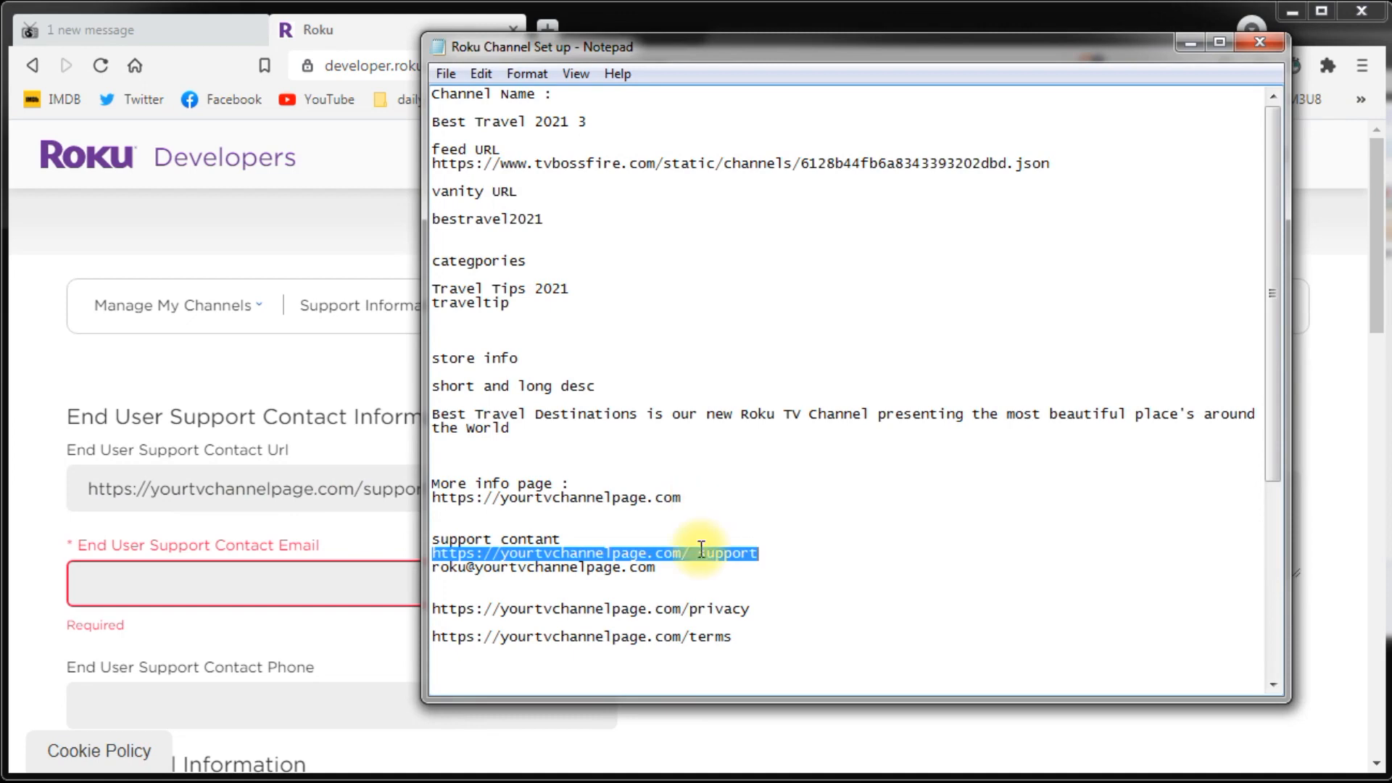
pyautogui.moveTo(656, 567); pyautogui.dragTo(432, 569)
pyautogui.hotkey('ctrl', 'c')
pyautogui.click(96, 590)
pyautogui.hotkey('ctrl', 'v')
pyautogui.click(42, 616)
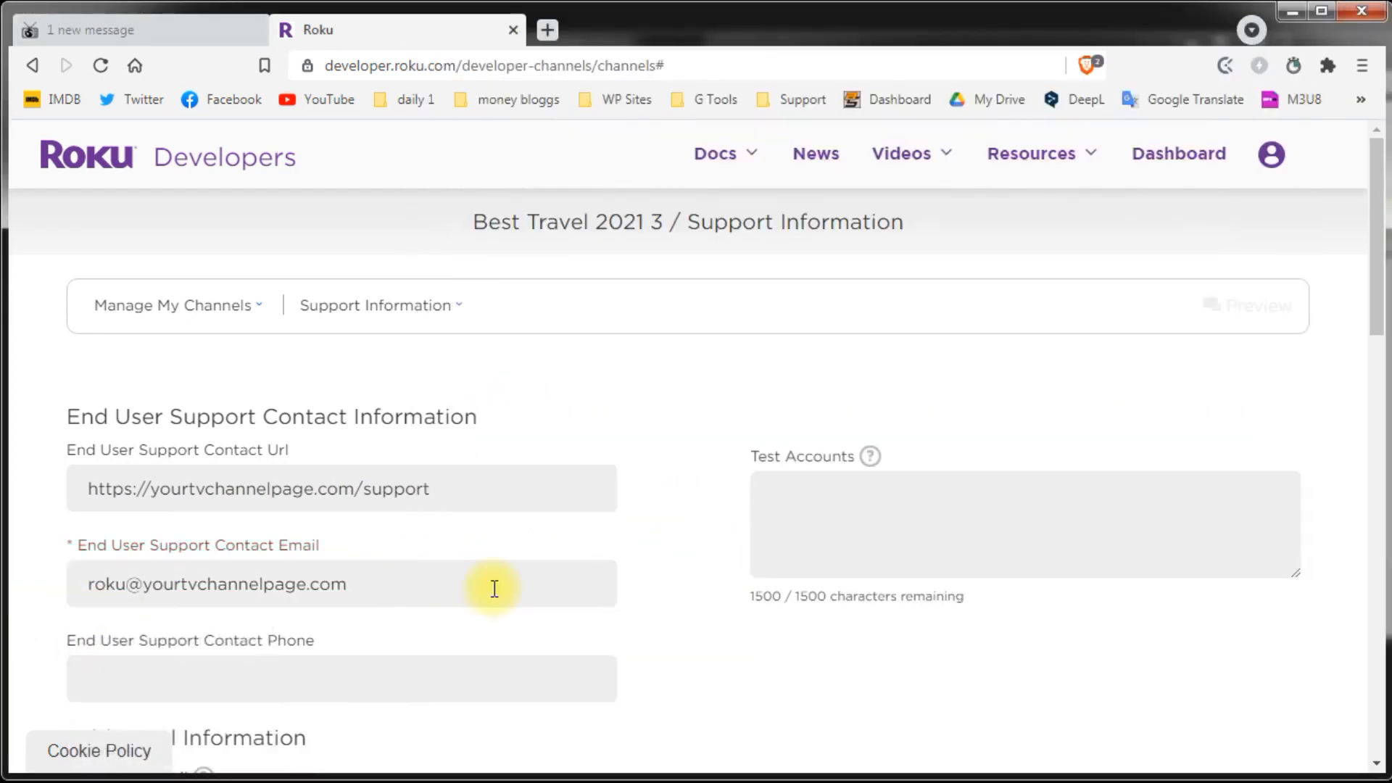
pyautogui.scroll(-4, 638, 602)
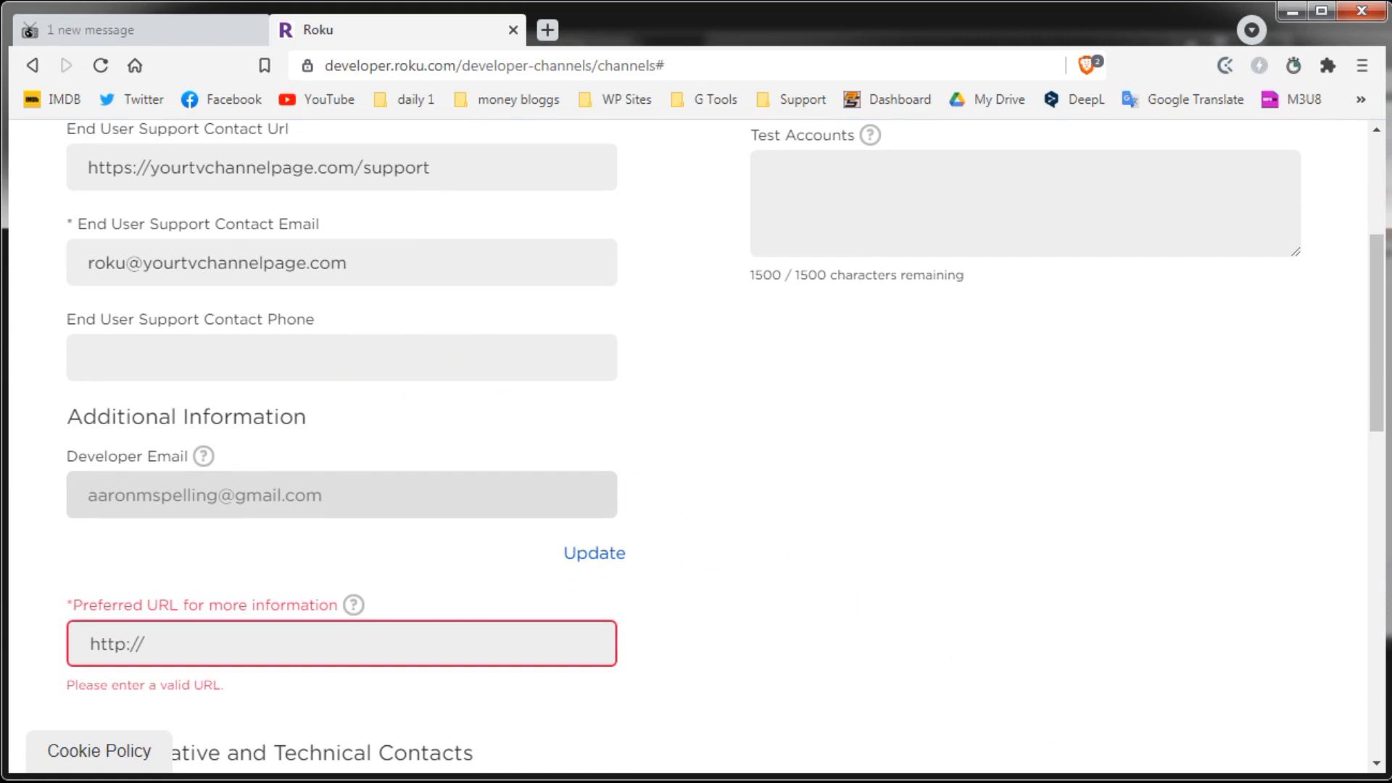
pyautogui.hotkey('alt', 'Tab')
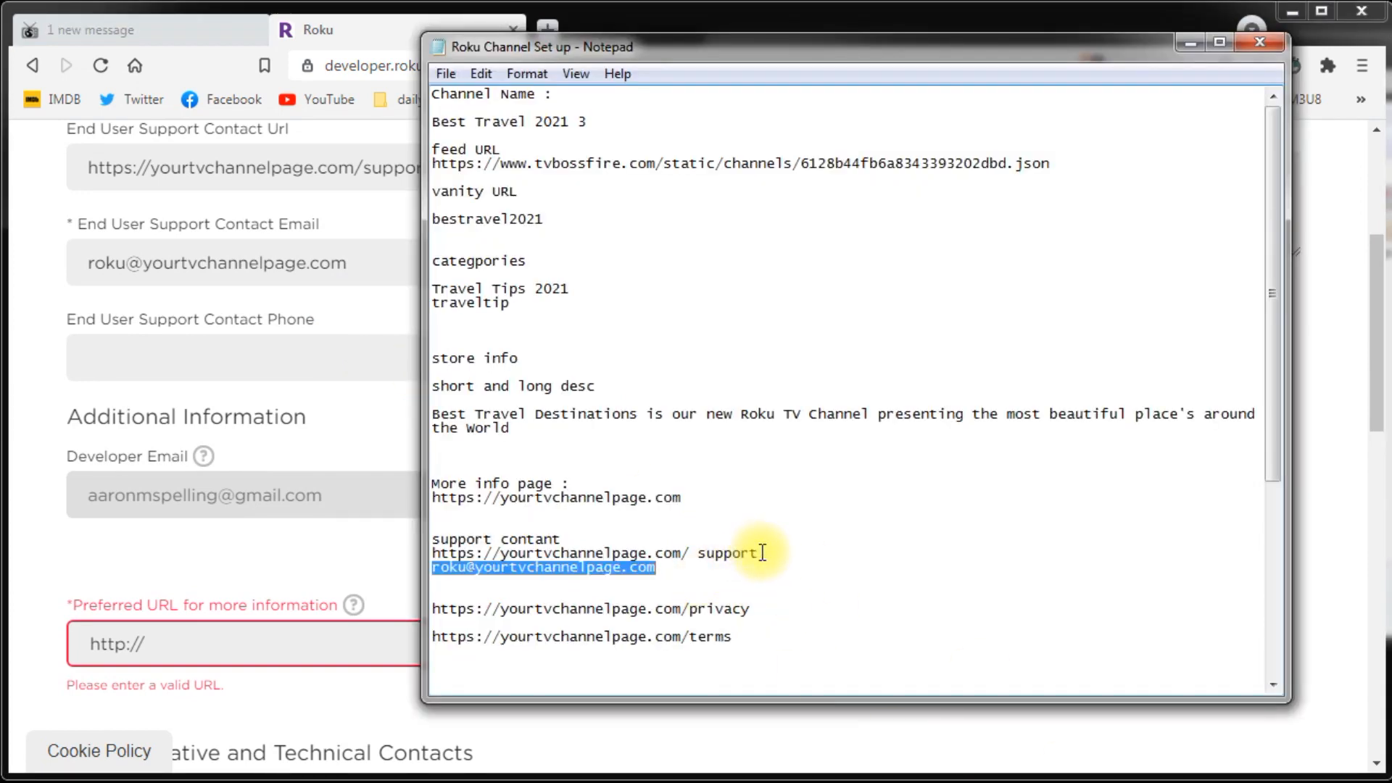
pyautogui.moveTo(683, 498); pyautogui.dragTo(412, 503)
pyautogui.hotkey('ctrl', 'c')
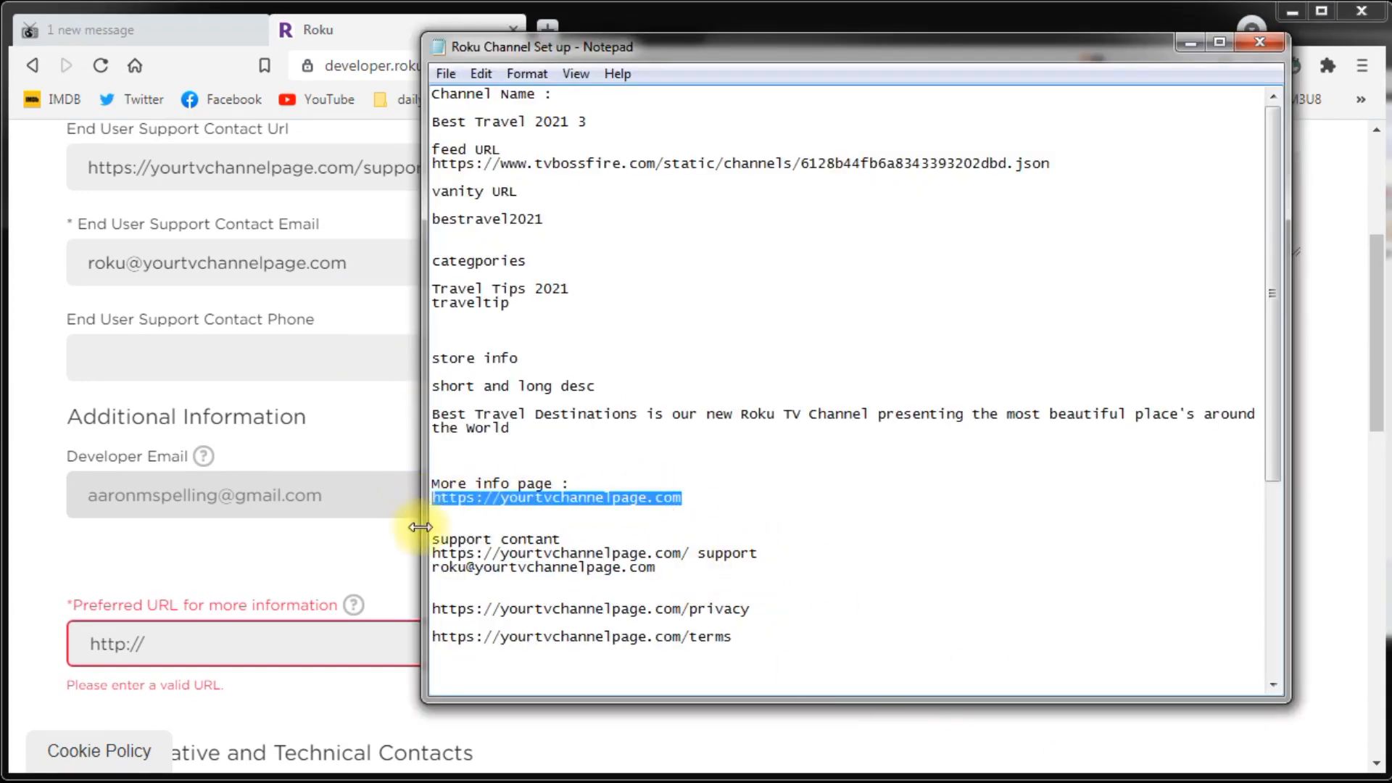
pyautogui.click(181, 643)
pyautogui.hotkey('ctrl', 'v')
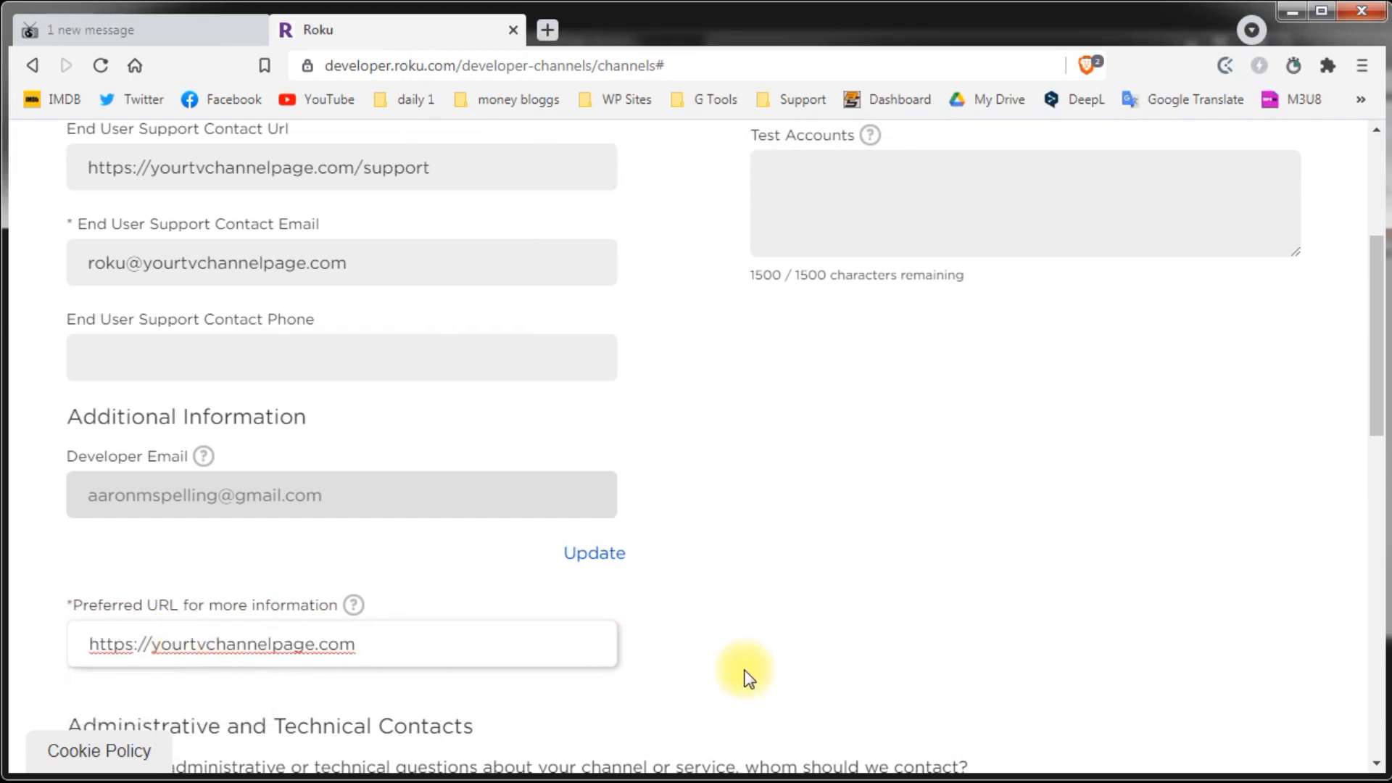
pyautogui.click(741, 656)
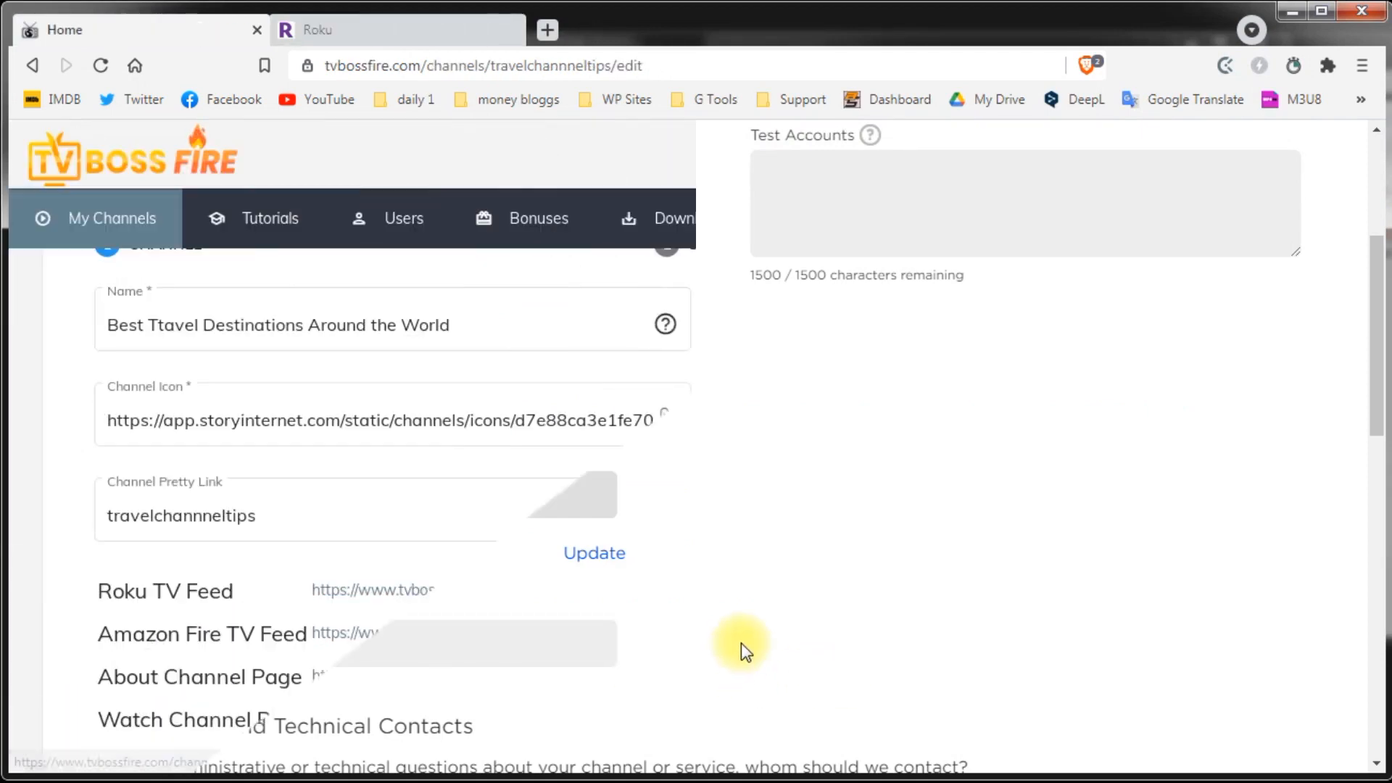
pyautogui.click(589, 666)
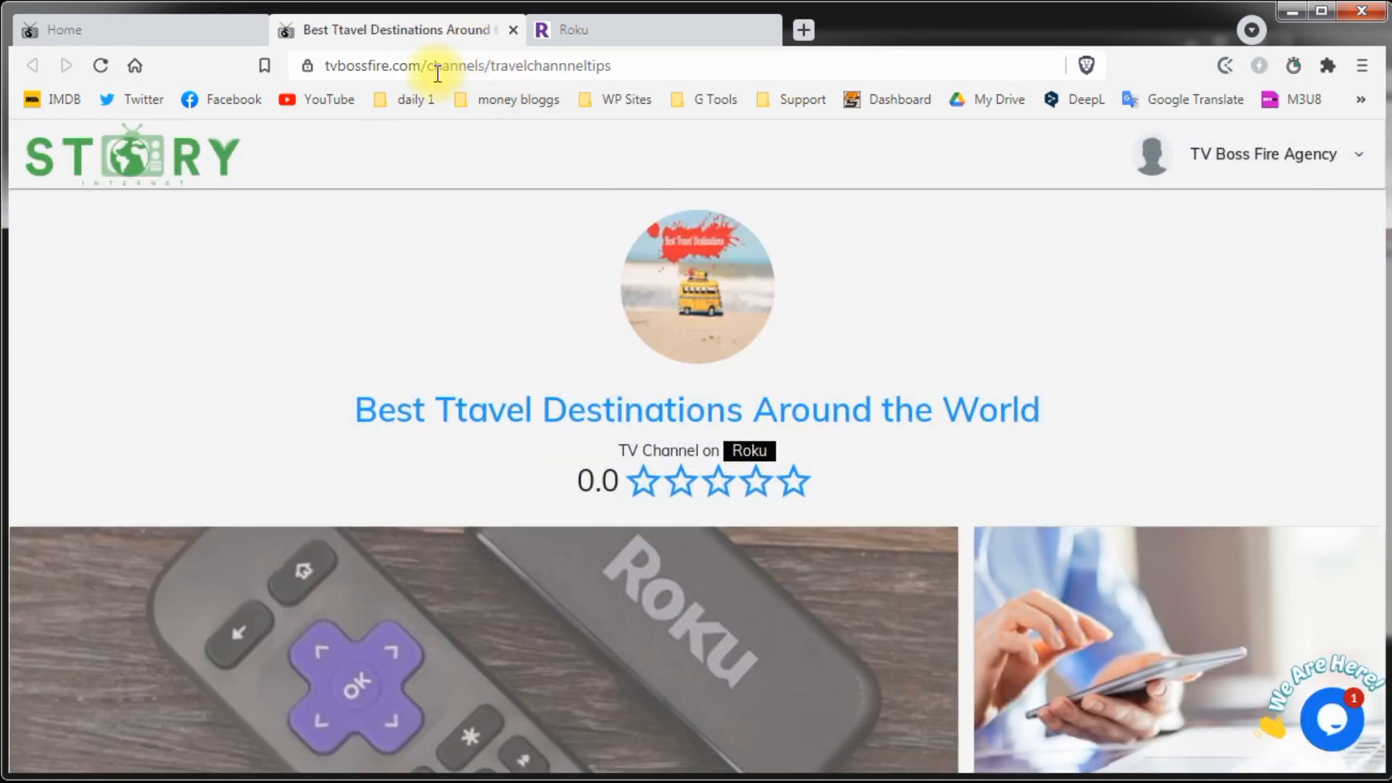
pyautogui.click(514, 31)
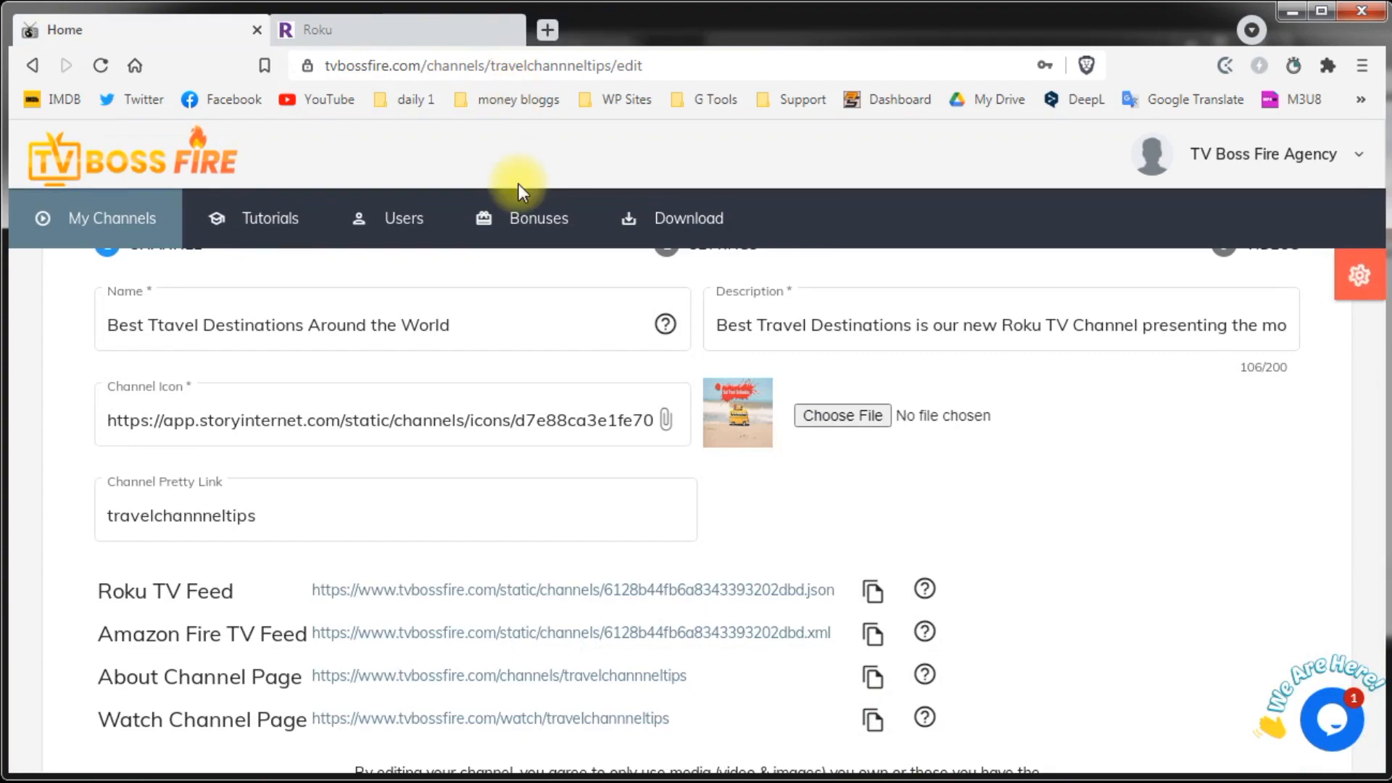
pyautogui.click(351, 23)
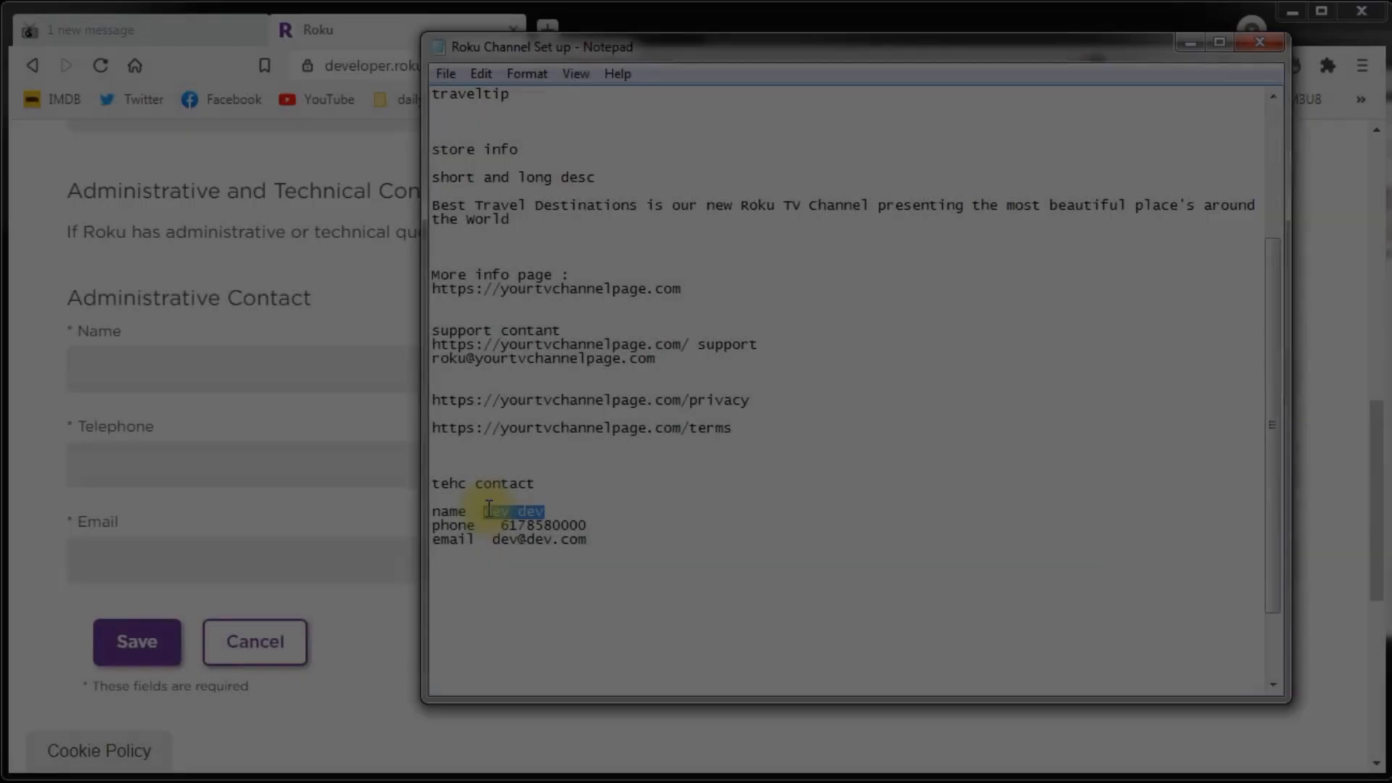
# Step: Fill the contact's name from the notes into both Administrative and Technical Contact name fields
pyautogui.hotkey('ctrl', 'c')
pyautogui.click(115, 372)
pyautogui.hotkey('ctrl', 'v')
pyautogui.click(791, 366)
pyautogui.hotkey('ctrl', 'v')
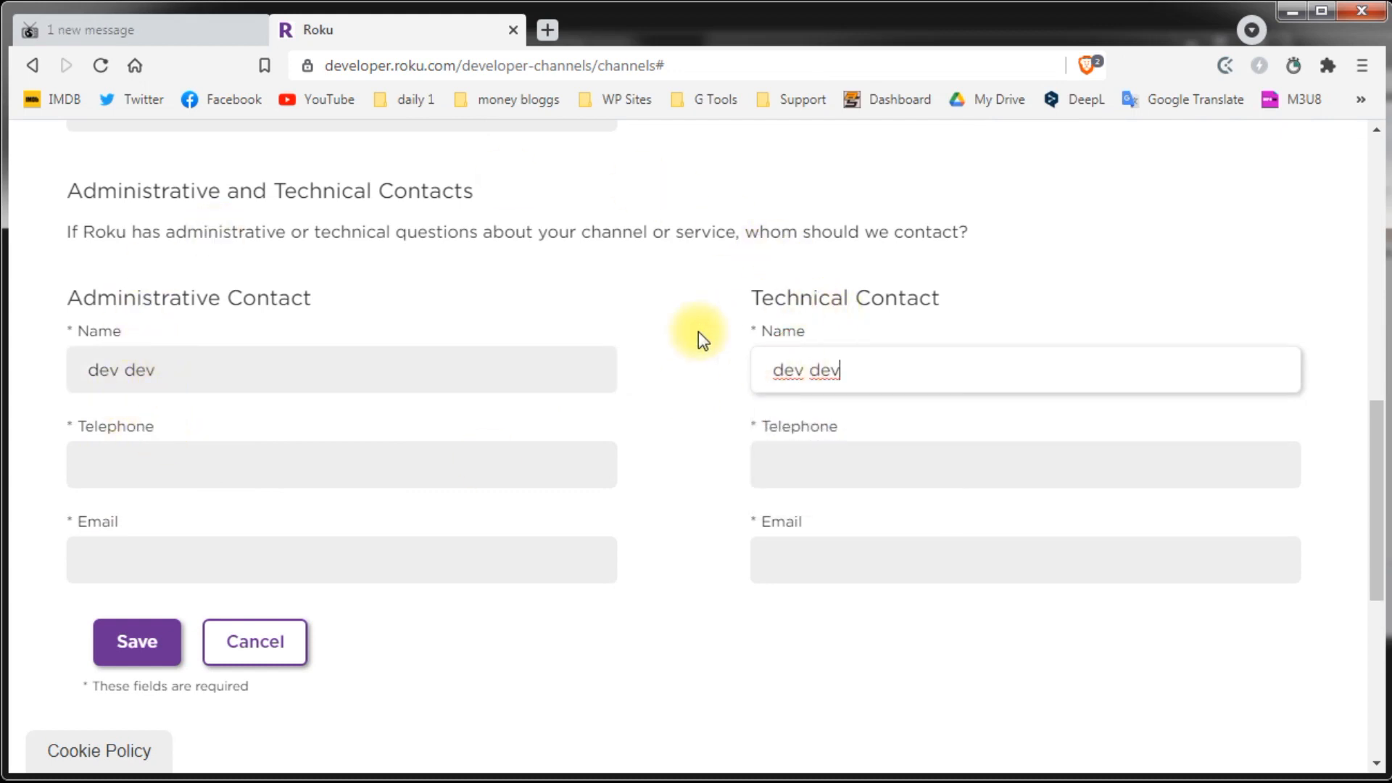
pyautogui.click(681, 334)
# Step: Copy the contact's phone number into both administrative and technical telephone fields
pyautogui.hotkey('alt', 'Tab')
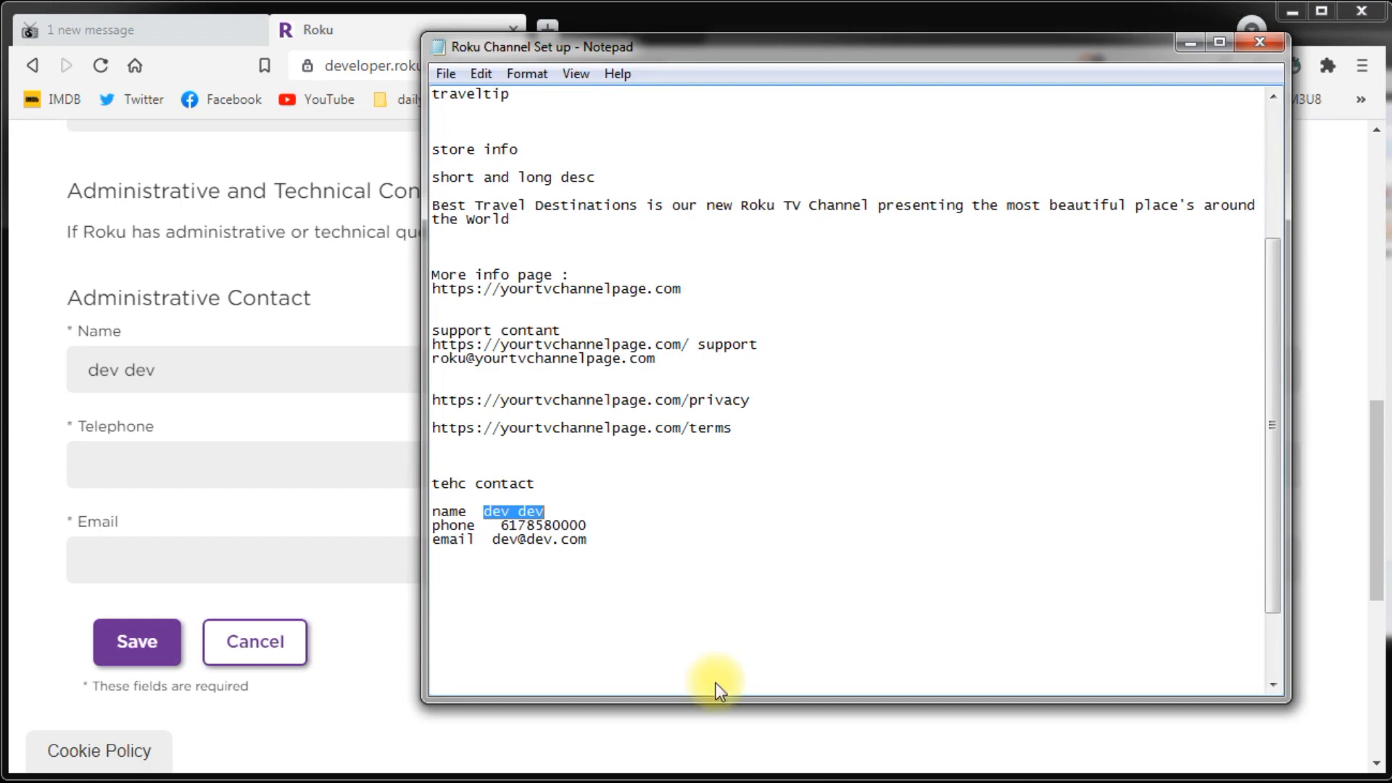
pyautogui.moveTo(589, 523); pyautogui.dragTo(506, 528)
pyautogui.hotkey('ctrl', 'c')
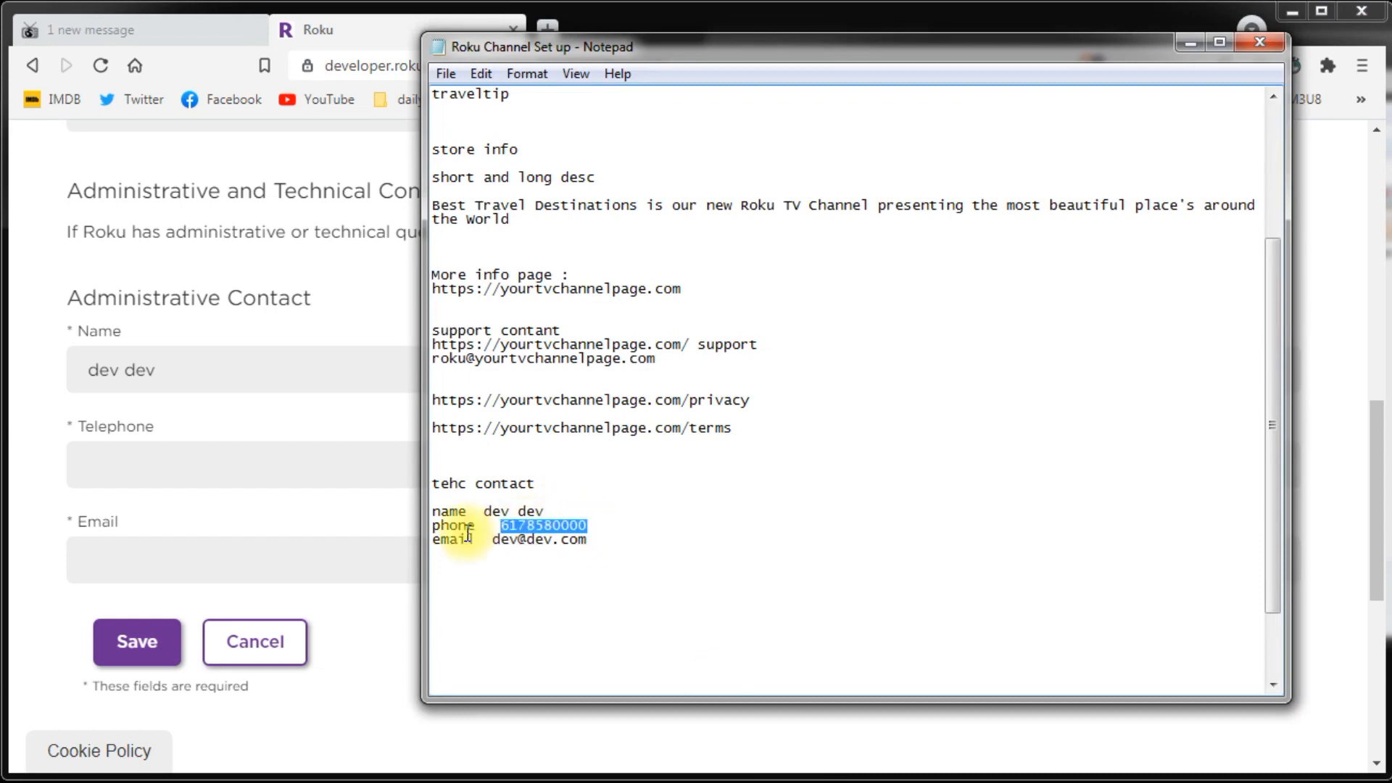
pyautogui.click(99, 475)
pyautogui.hotkey('ctrl', 'v')
pyautogui.click(811, 461)
pyautogui.hotkey('ctrl', 'v')
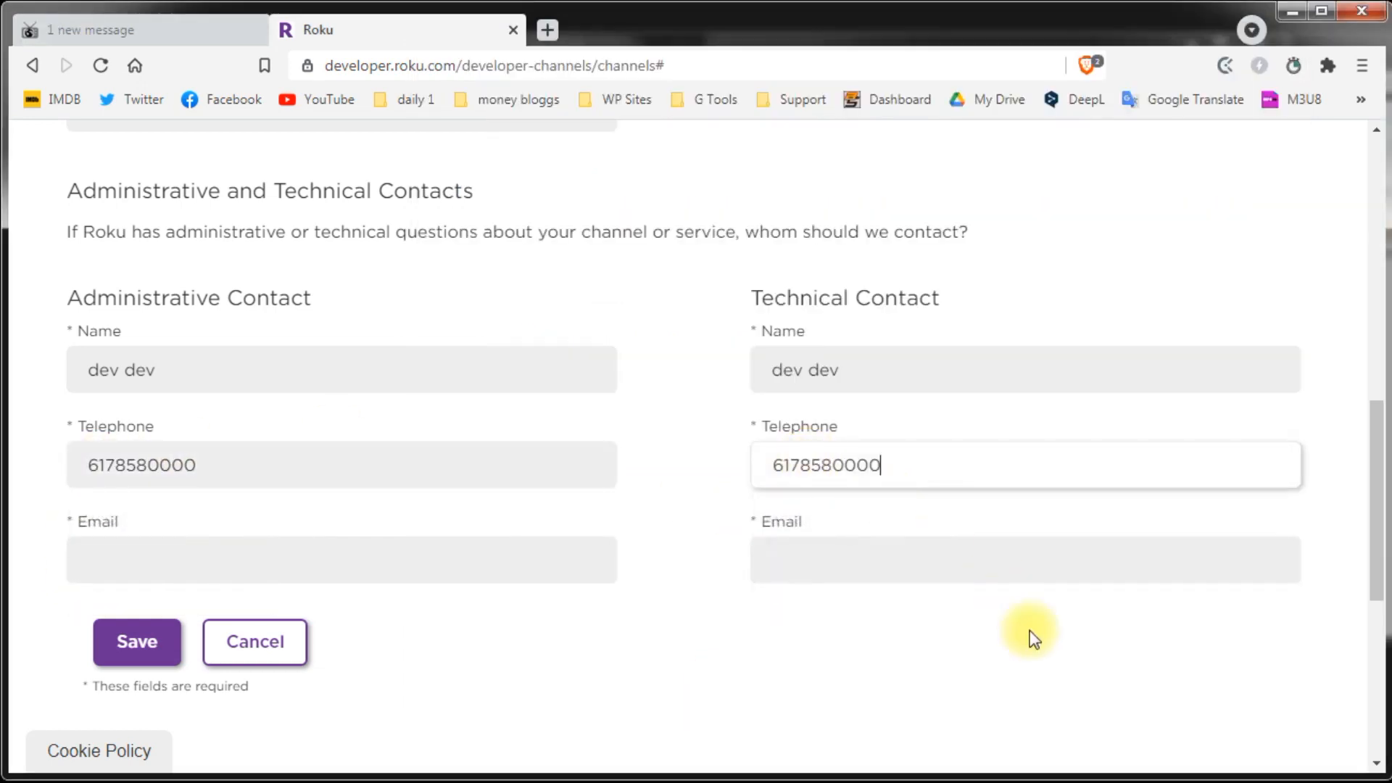
# Step: Copy the contact's e-mail into both administrative and technical e-mail fields and save the support information
pyautogui.hotkey('alt', 'Tab')
pyautogui.moveTo(588, 539); pyautogui.dragTo(507, 540)
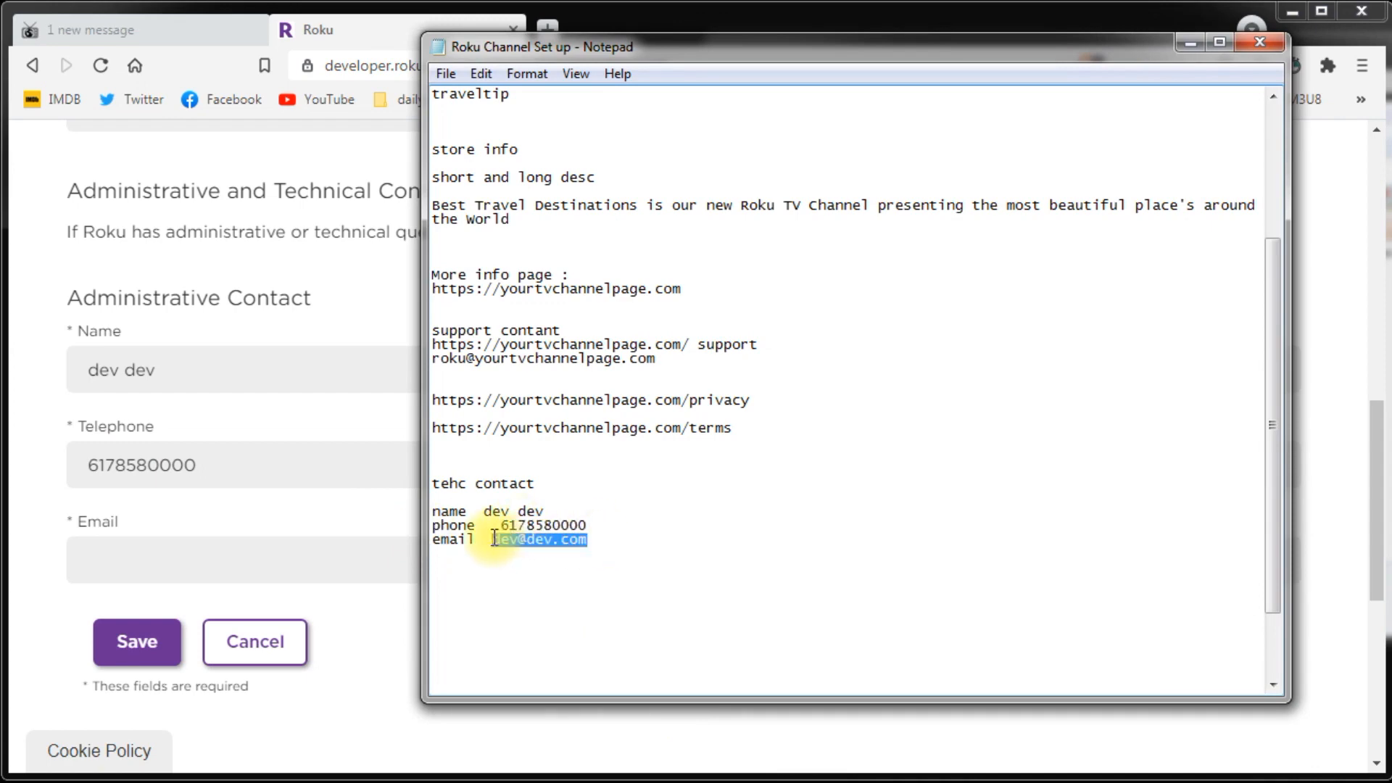
pyautogui.hotkey('ctrl', 'c')
pyautogui.click(85, 569)
pyautogui.hotkey('ctrl', 'v')
pyautogui.click(783, 577)
pyautogui.hotkey('ctrl', 'v')
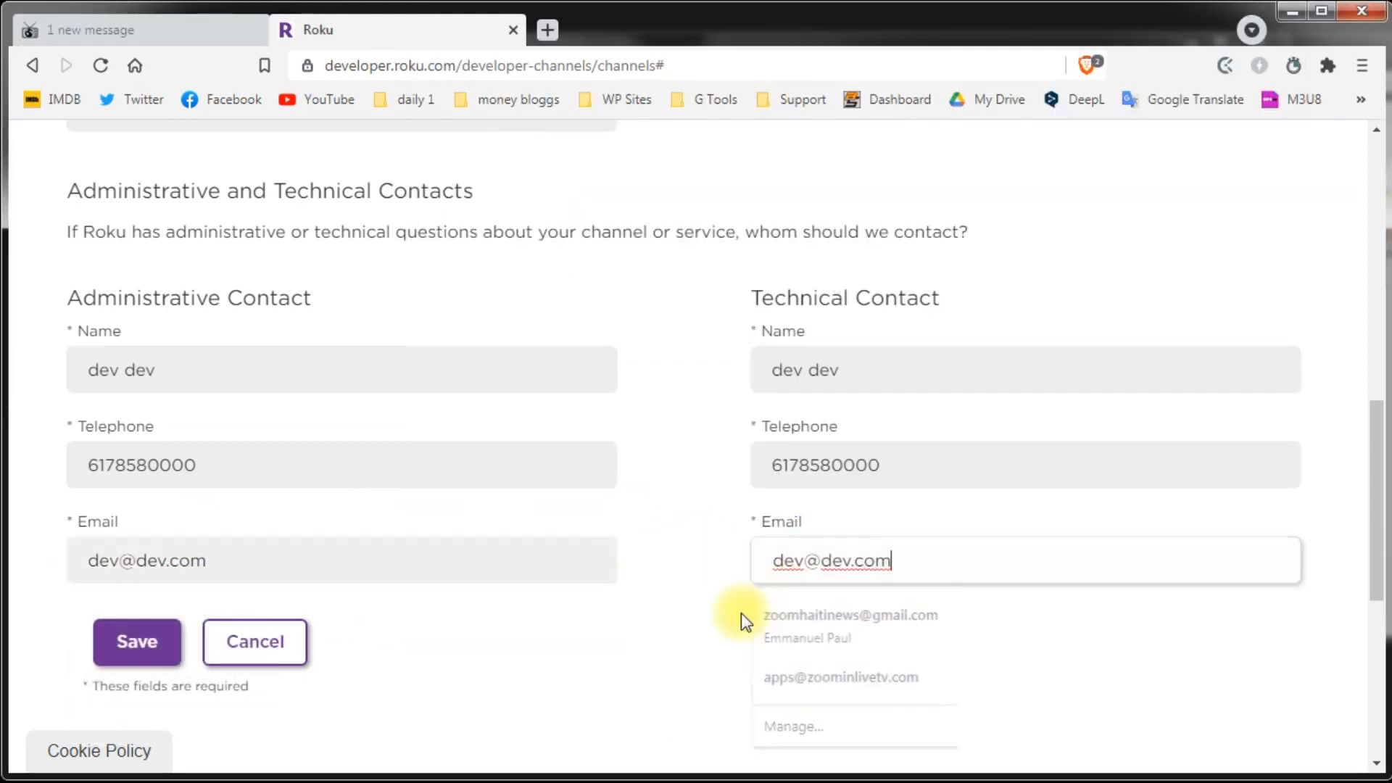
pyautogui.click(638, 630)
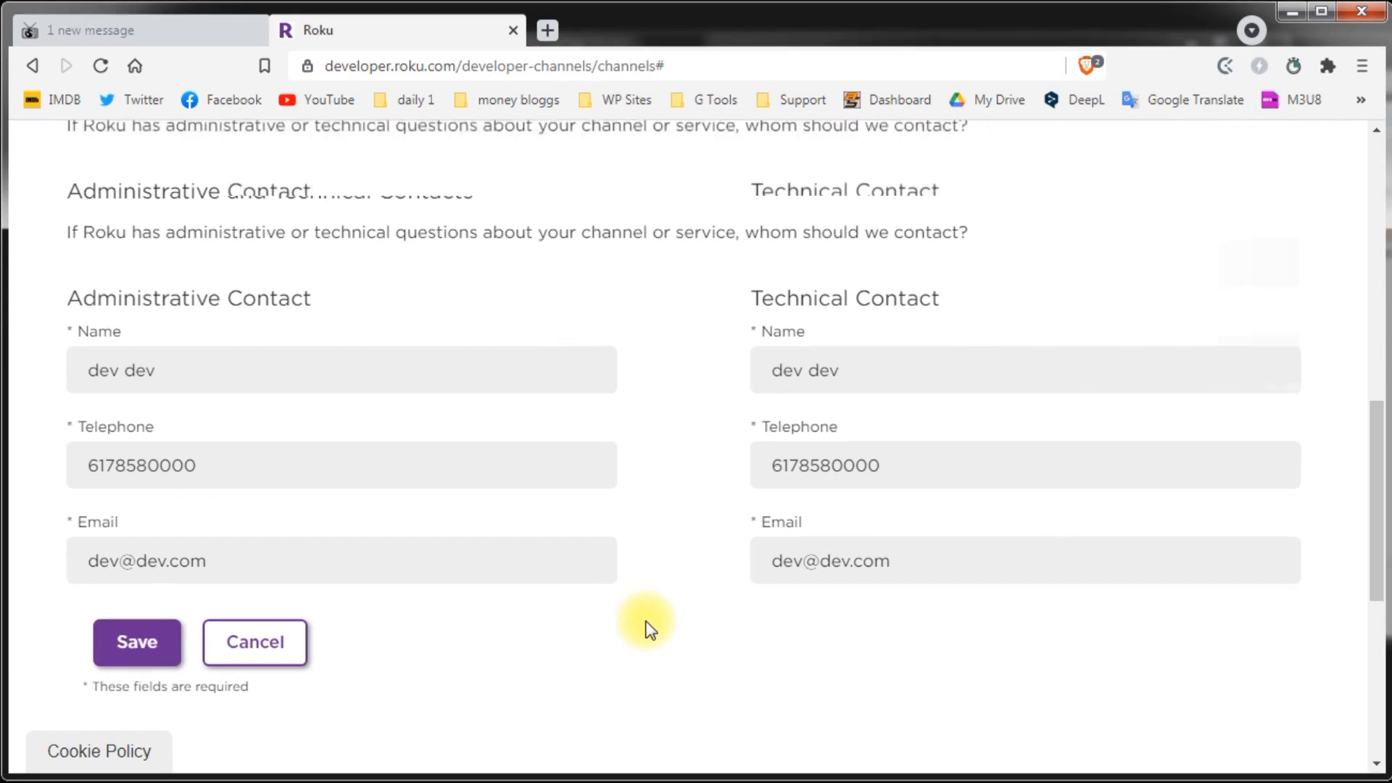
pyautogui.click(127, 535)
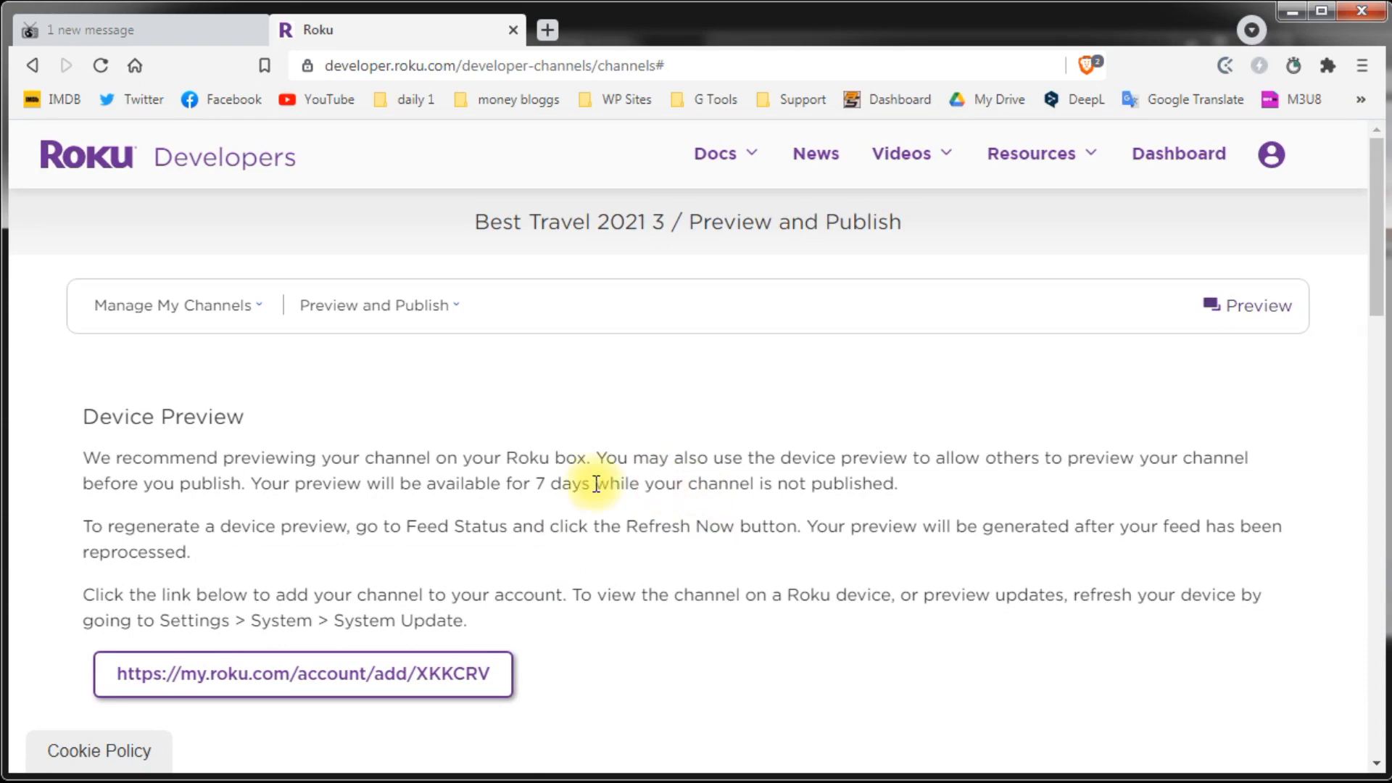
# Step: Open the Feed Status page and review the adBreak exceeds content duration error
pyautogui.scroll(-1, 909, 481)
pyautogui.scroll(-3, 909, 481)
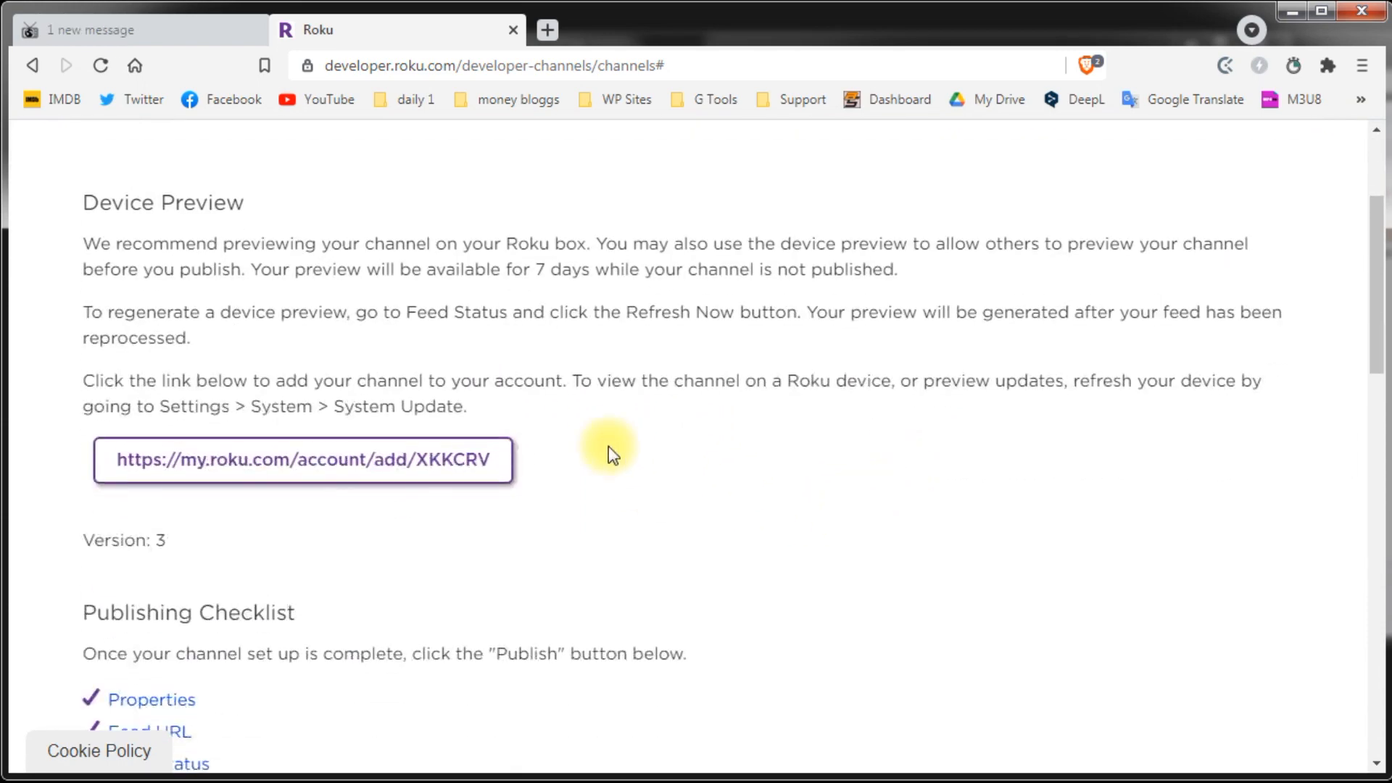
pyautogui.scroll(-3, 946, 497)
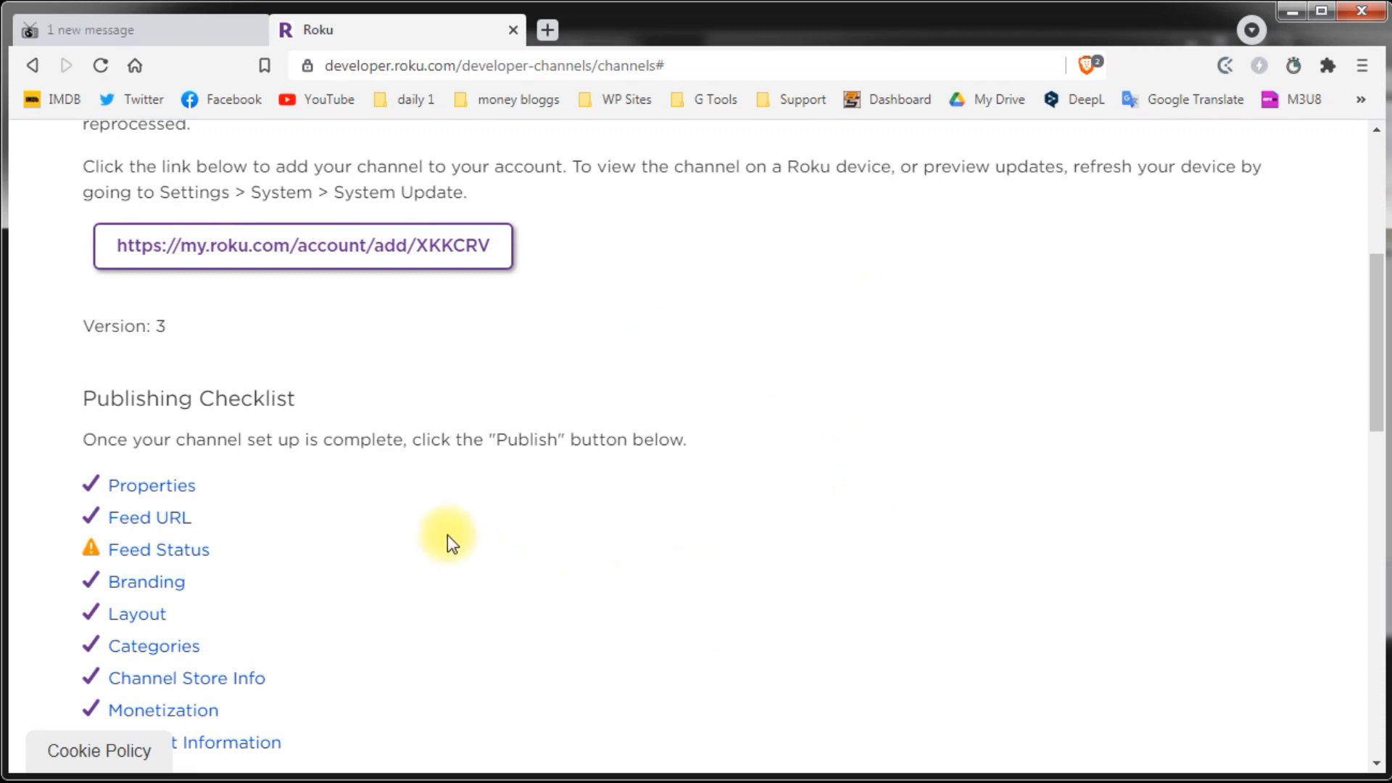
pyautogui.scroll(-2, 447, 534)
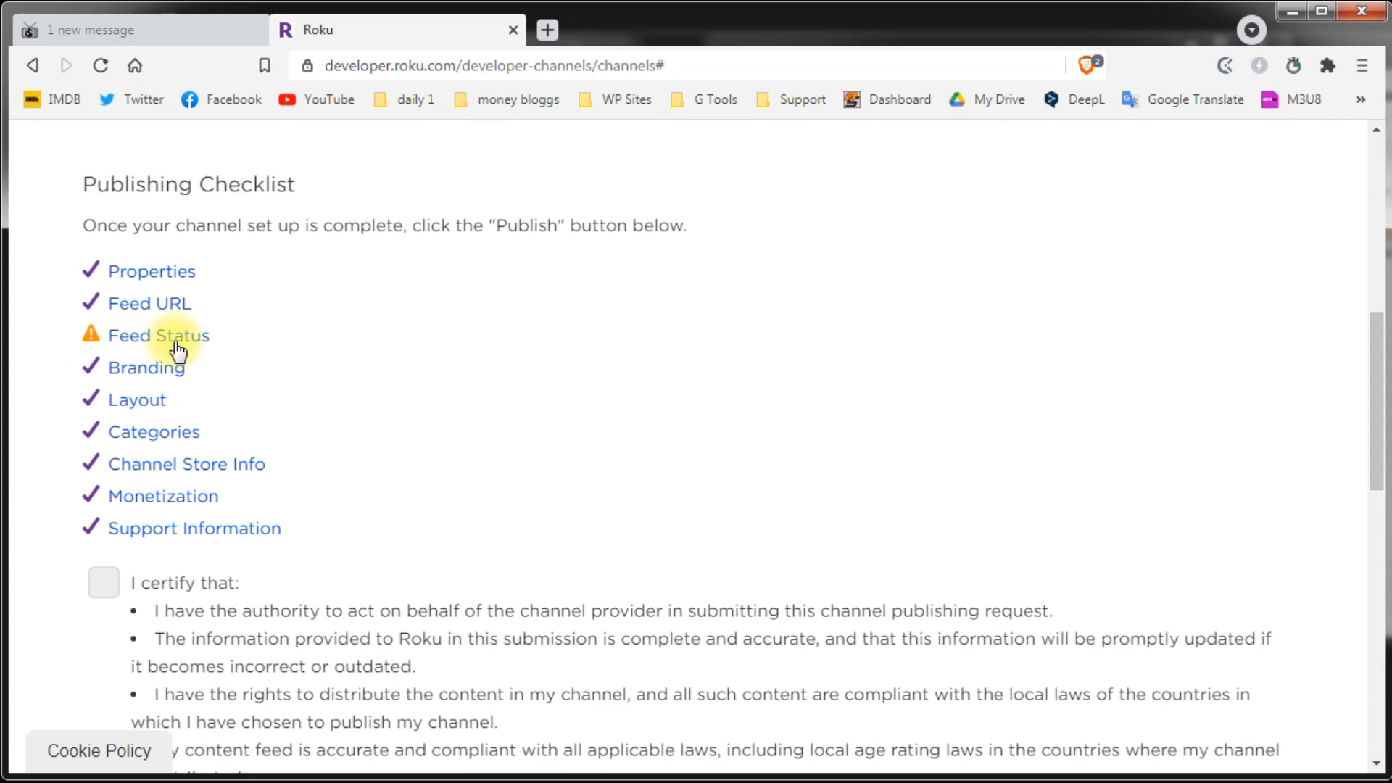
pyautogui.click(178, 348)
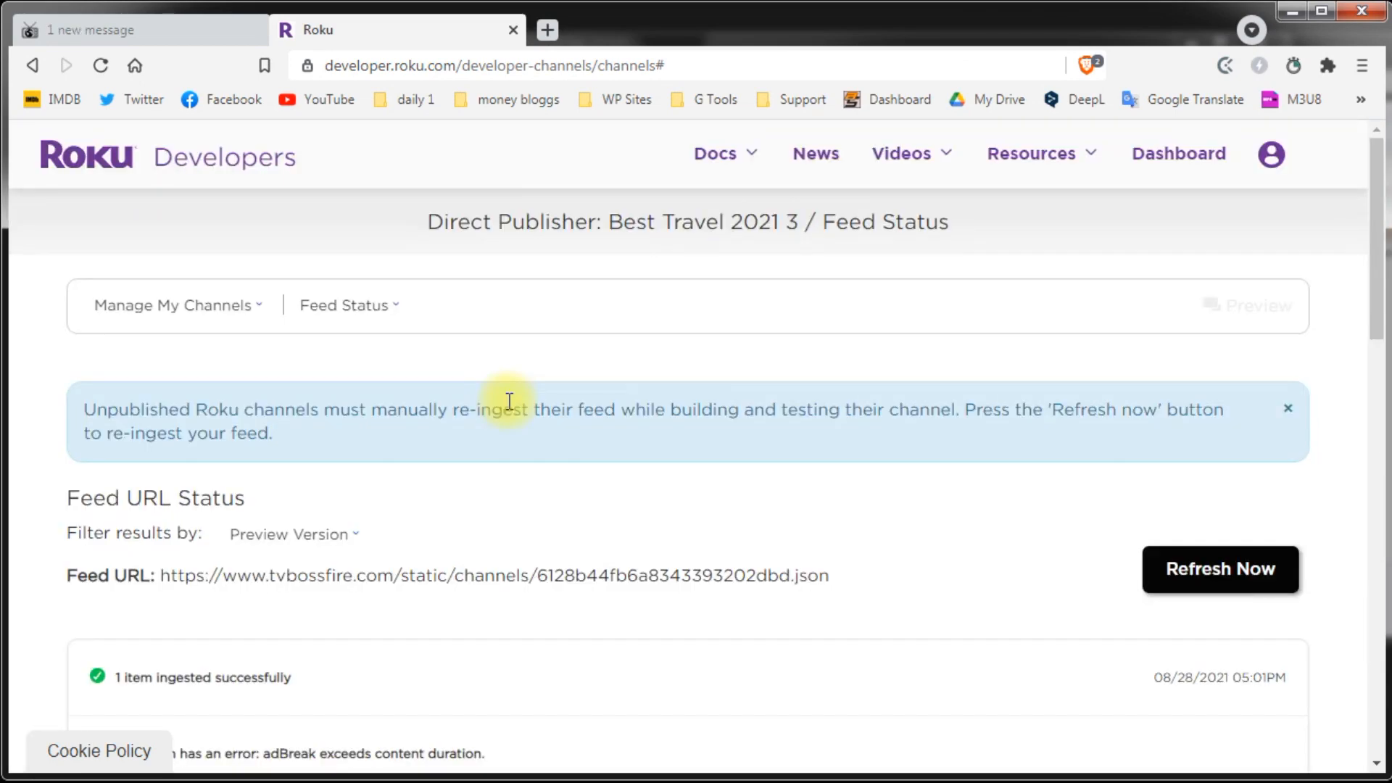
pyautogui.scroll(-3, 499, 399)
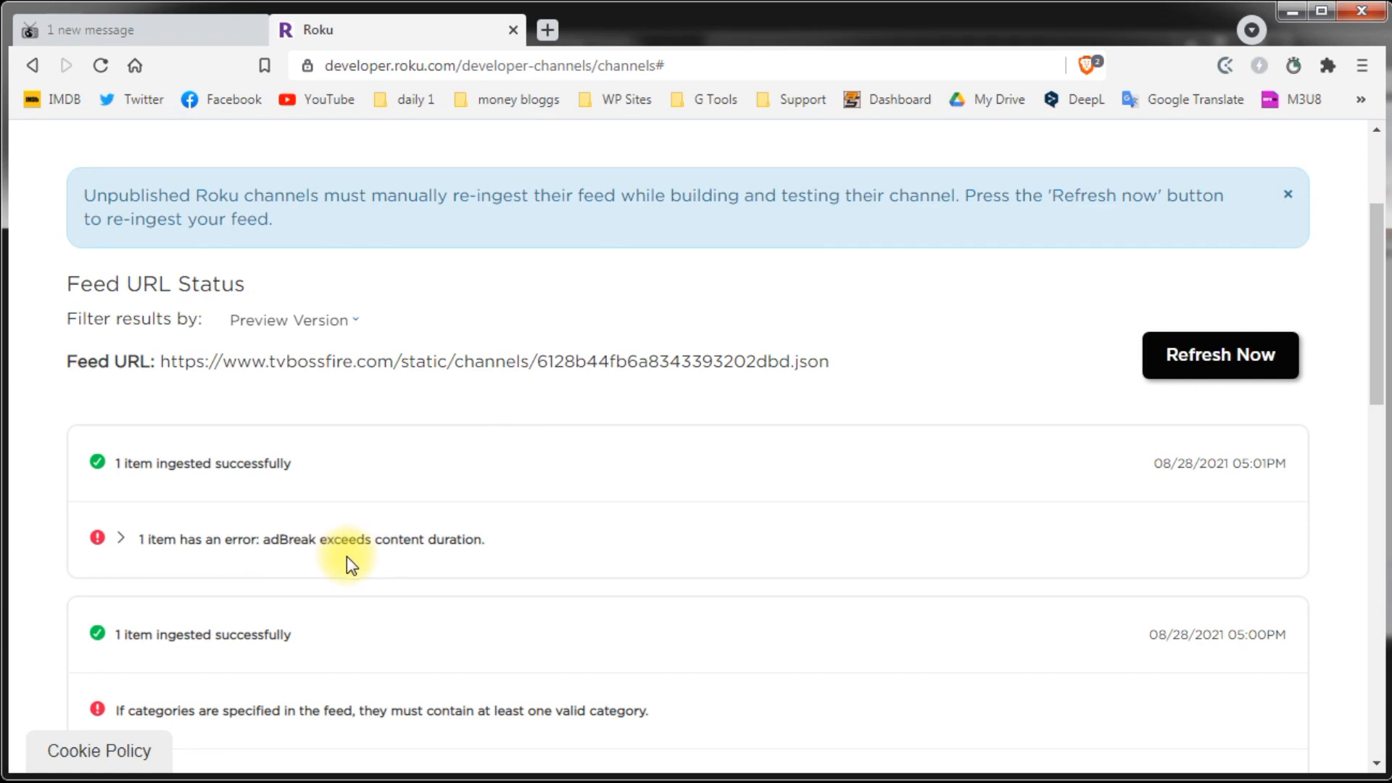
# Step: In TV Boss Fire, check the video's 261-second duration and ad breaks, save, and return to Roku
pyautogui.click(126, 37)
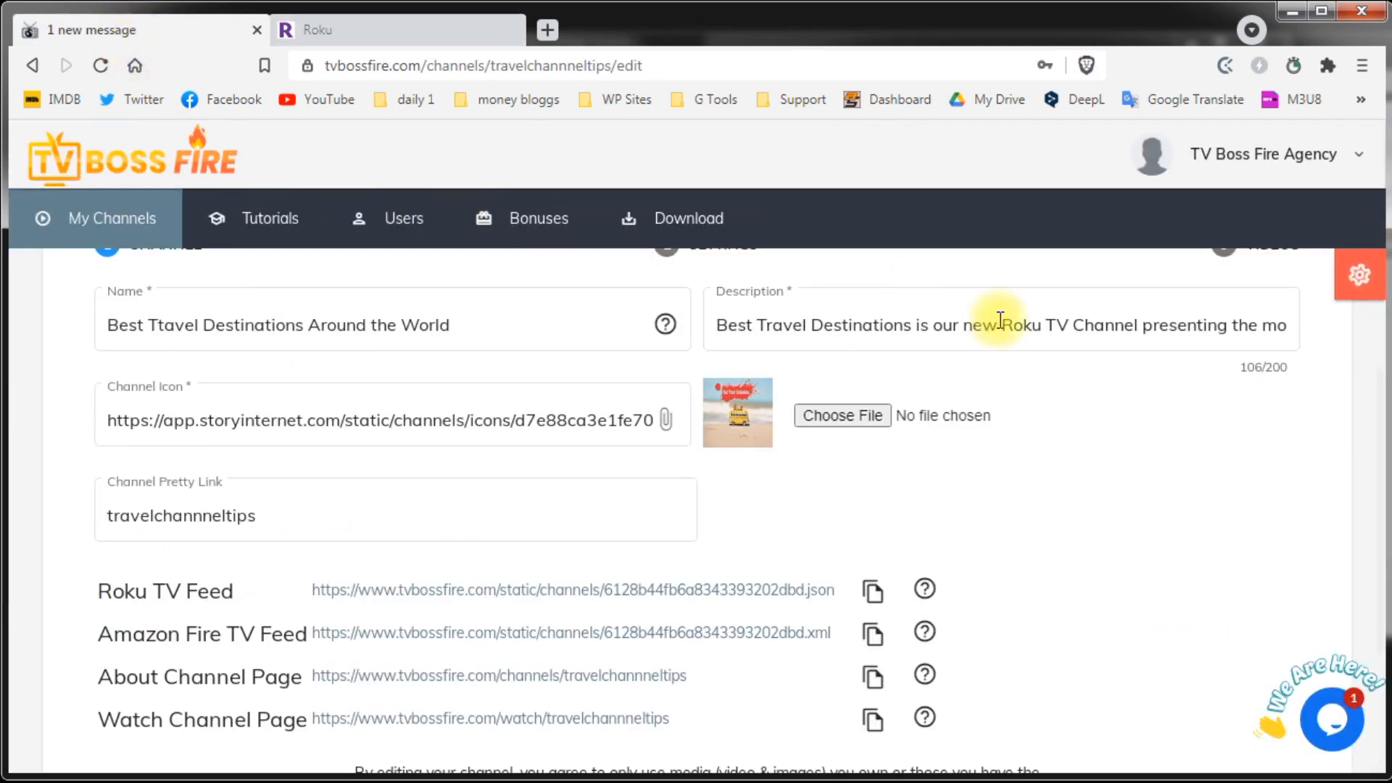
pyautogui.scroll(3, 892, 413)
pyautogui.click(1260, 462)
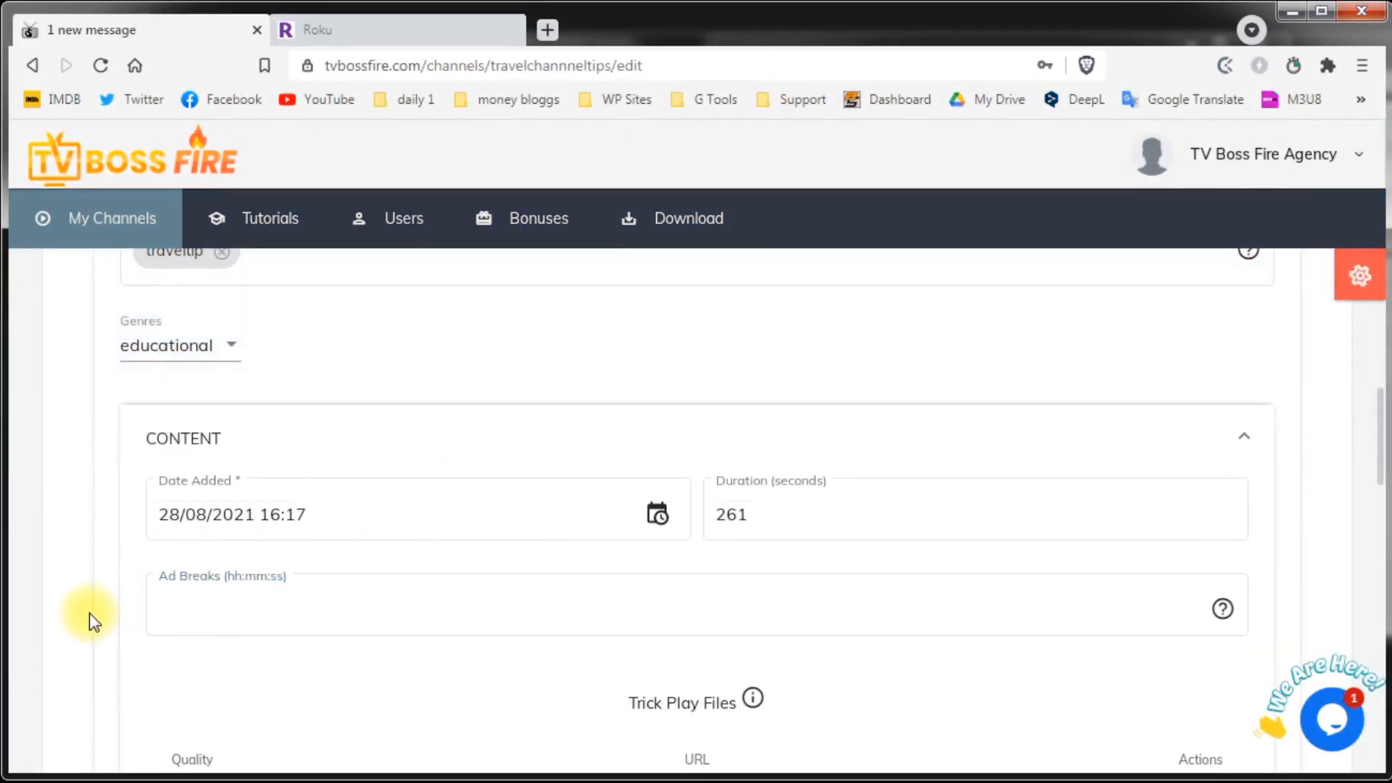
pyautogui.click(734, 516)
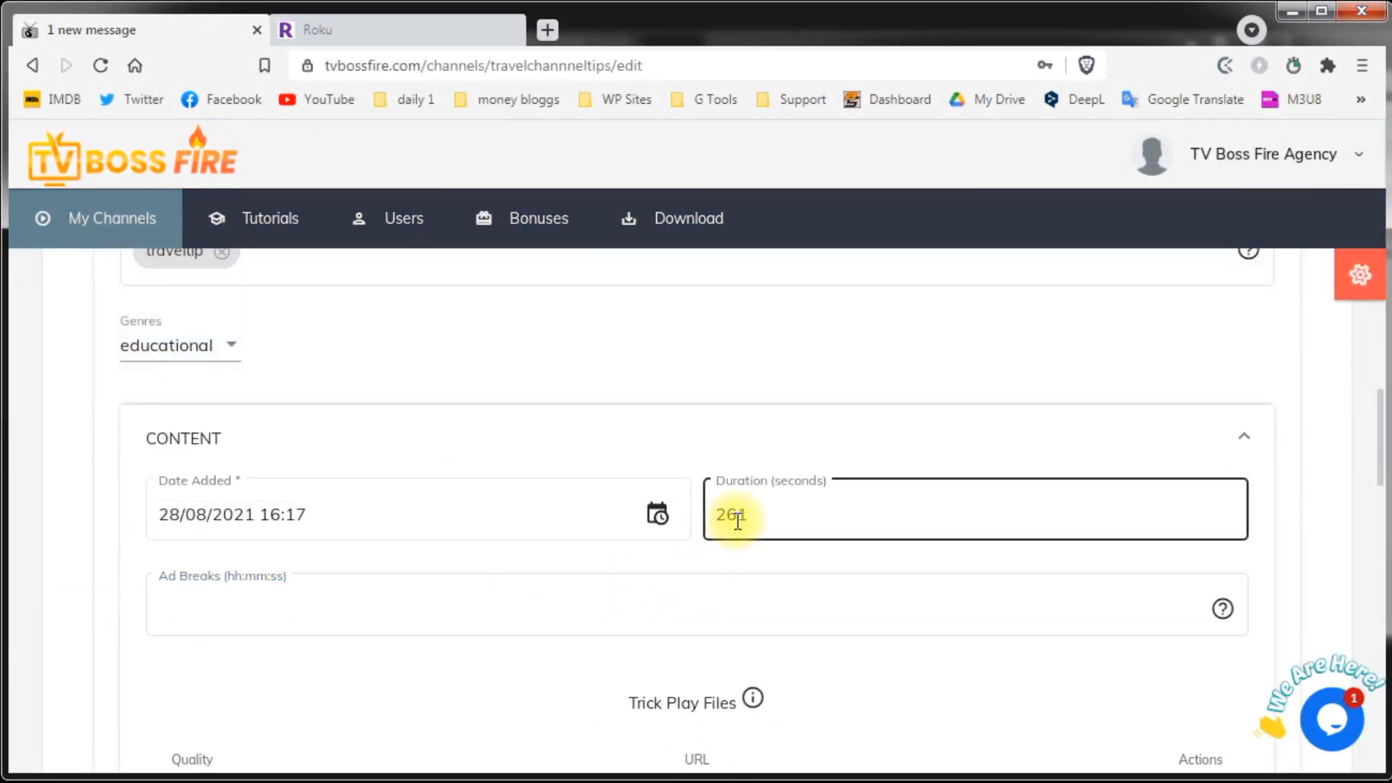
pyautogui.scroll(-10, 1222, 570)
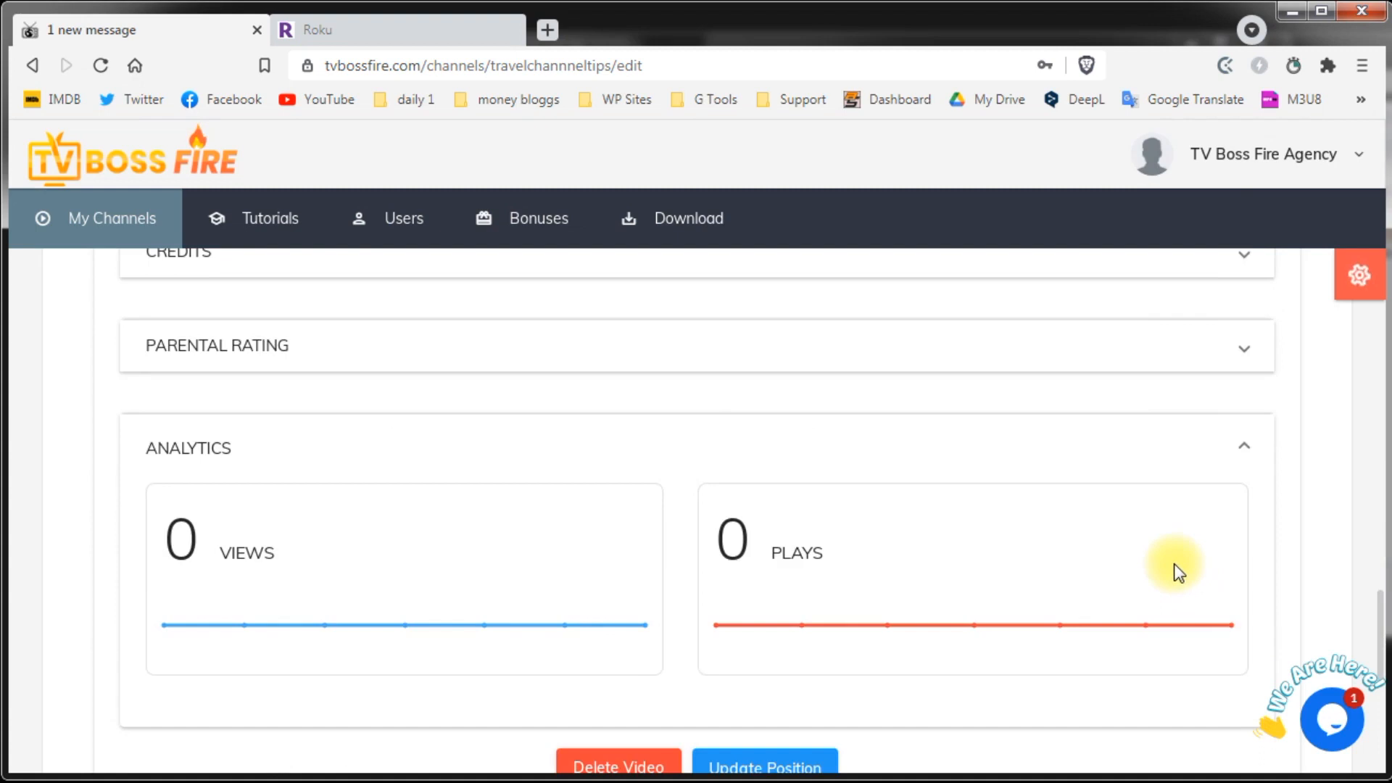
pyautogui.scroll(-5, 1204, 584)
pyautogui.click(1251, 624)
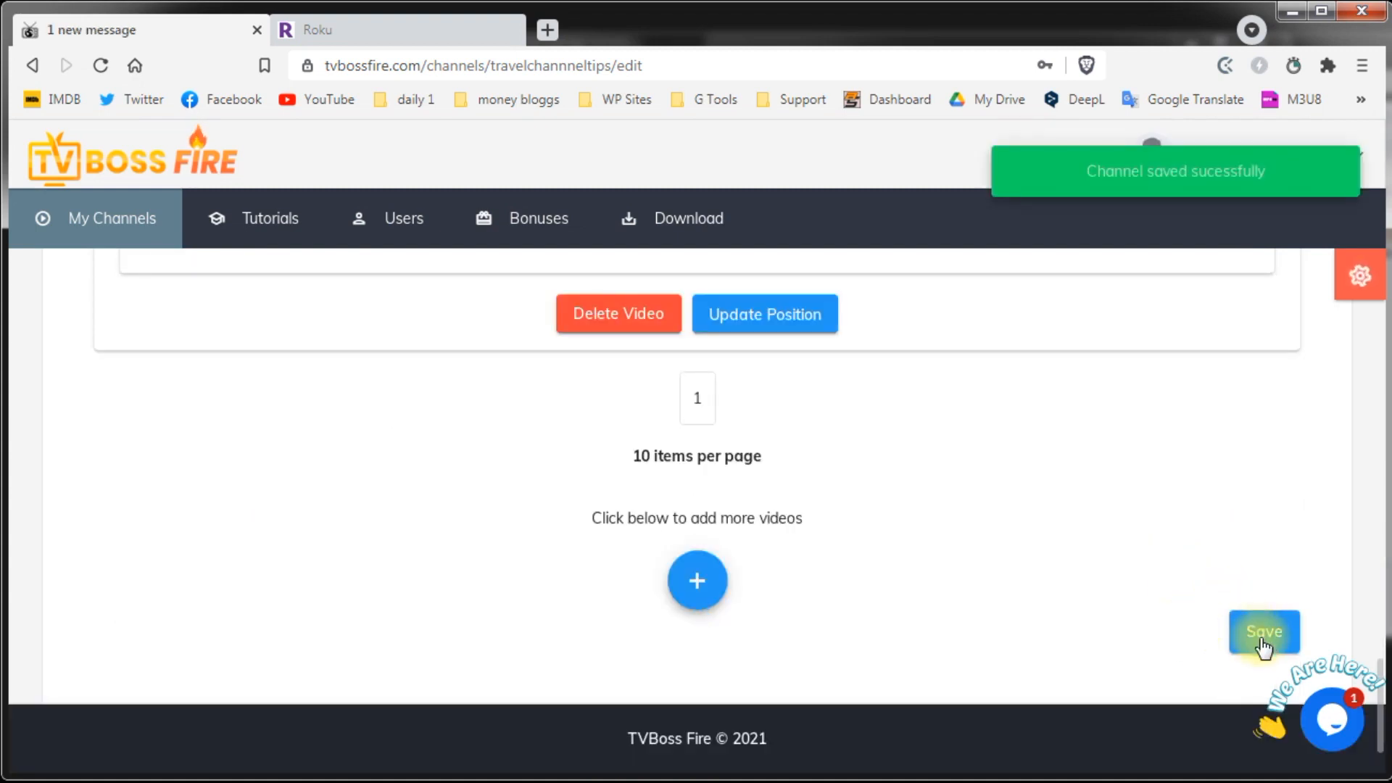
pyautogui.click(333, 37)
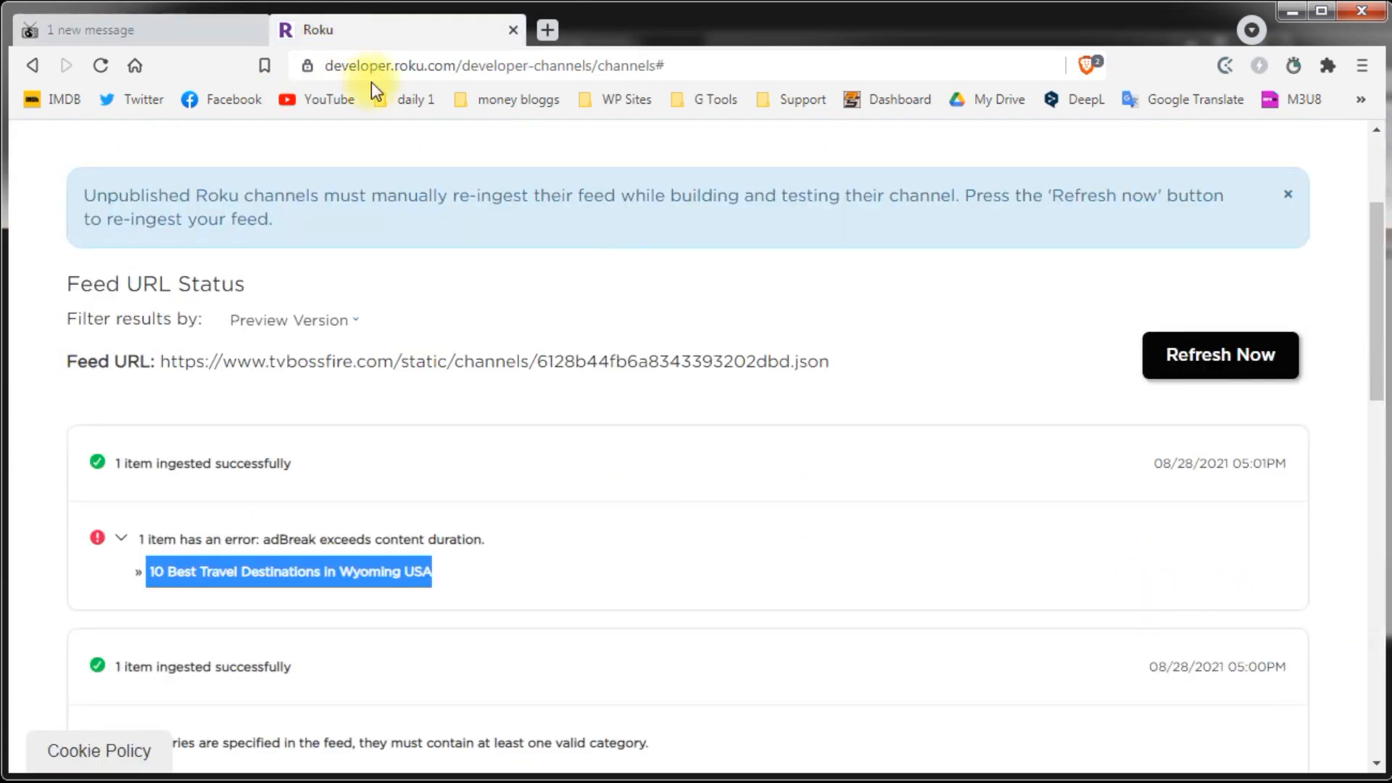
# Step: Refresh the channel feed, then open Preview and Publish and review its Publishing Checklist
pyautogui.click(1168, 359)
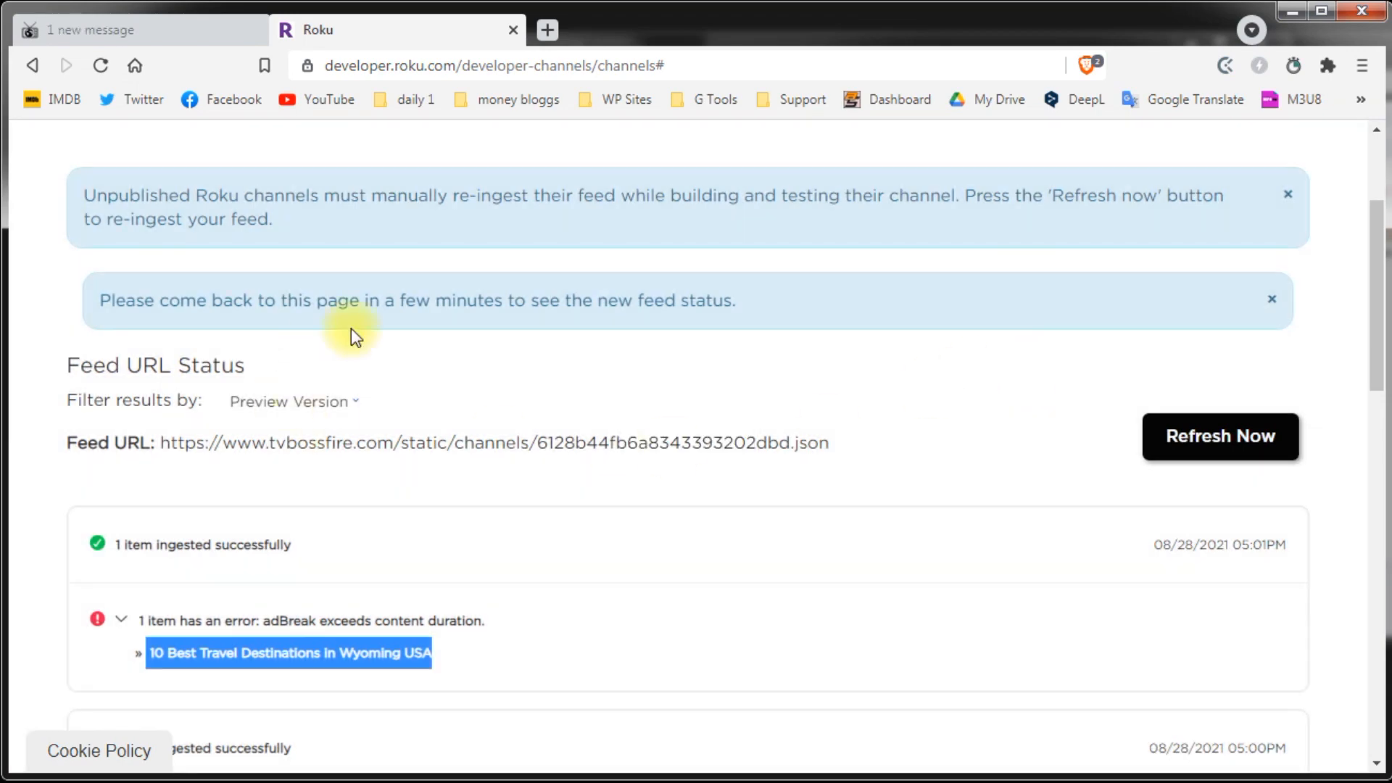
pyautogui.click(520, 487)
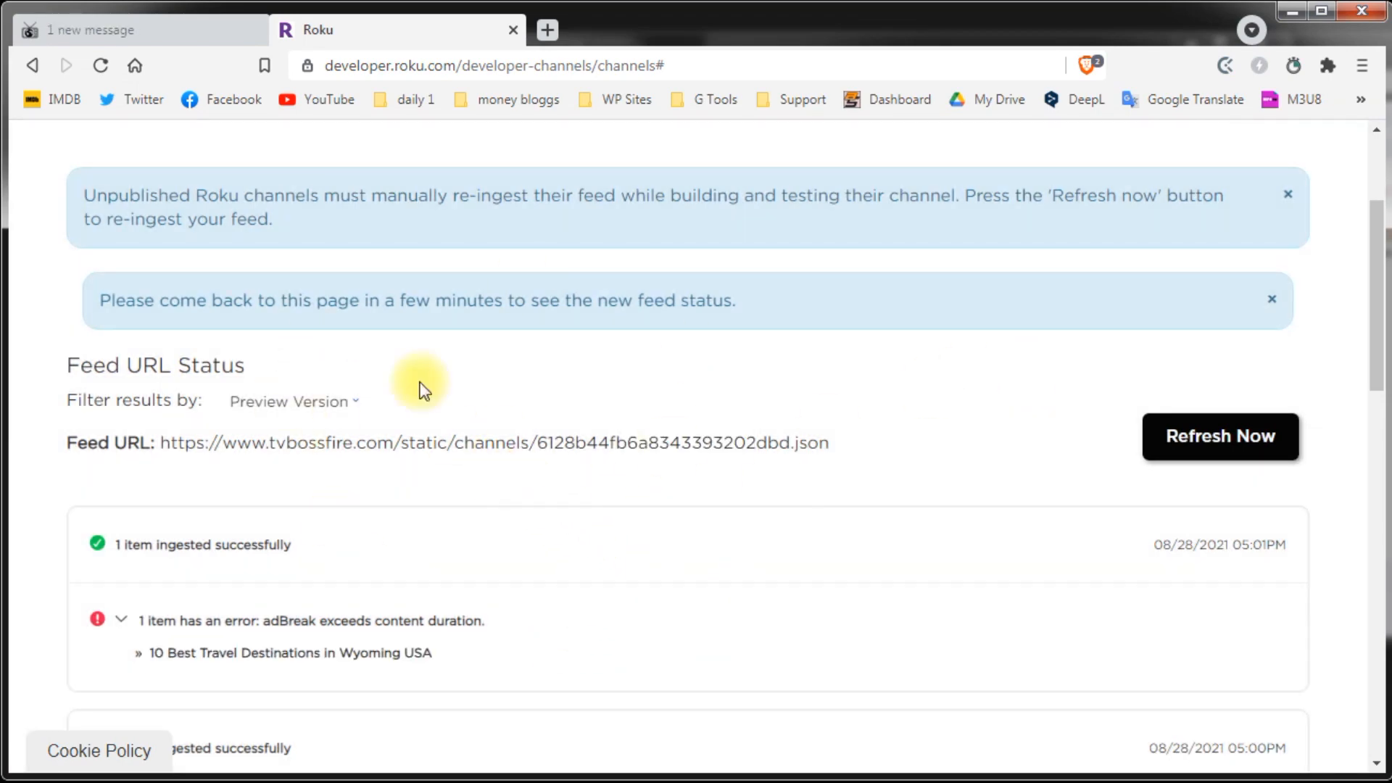
pyautogui.scroll(3, 450, 435)
pyautogui.click(346, 317)
pyautogui.scroll(-3, 395, 520)
pyautogui.click(380, 622)
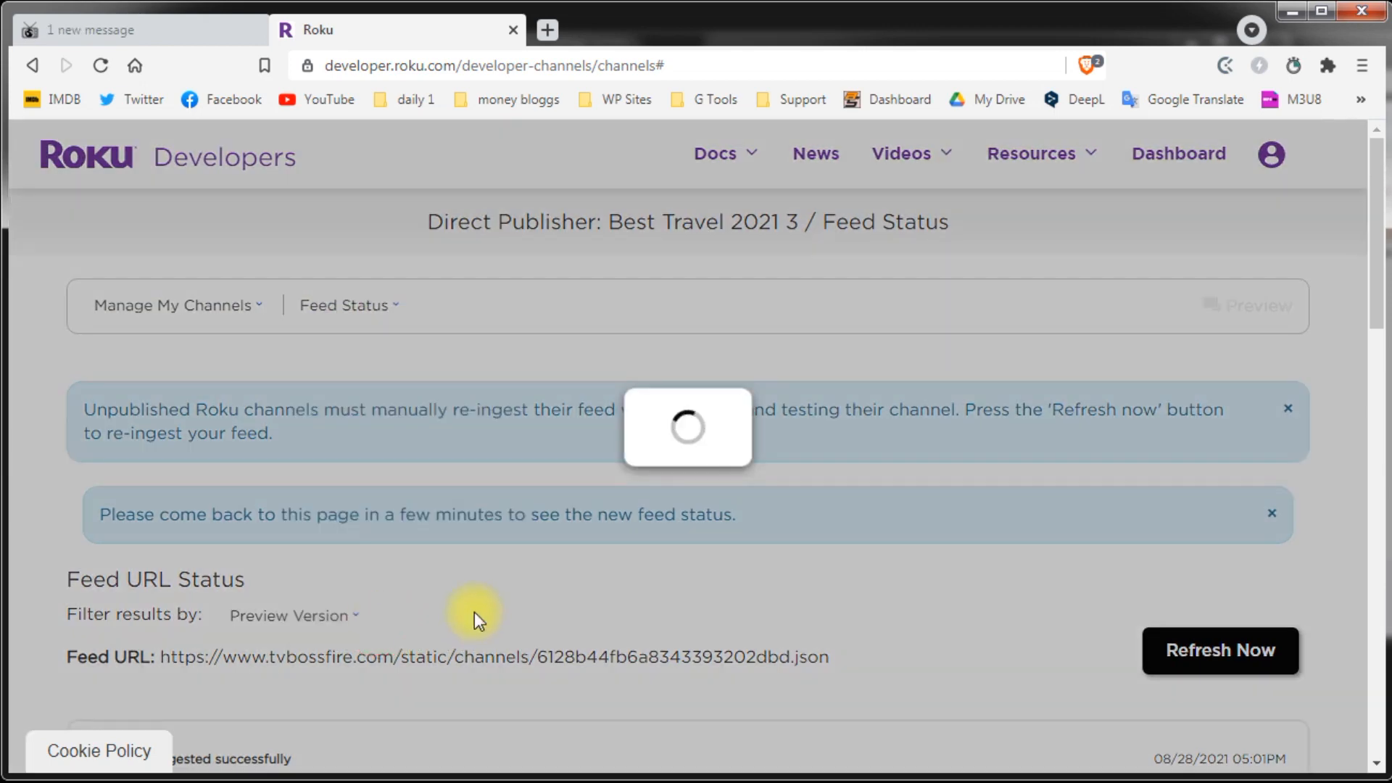
pyautogui.scroll(-5, 446, 572)
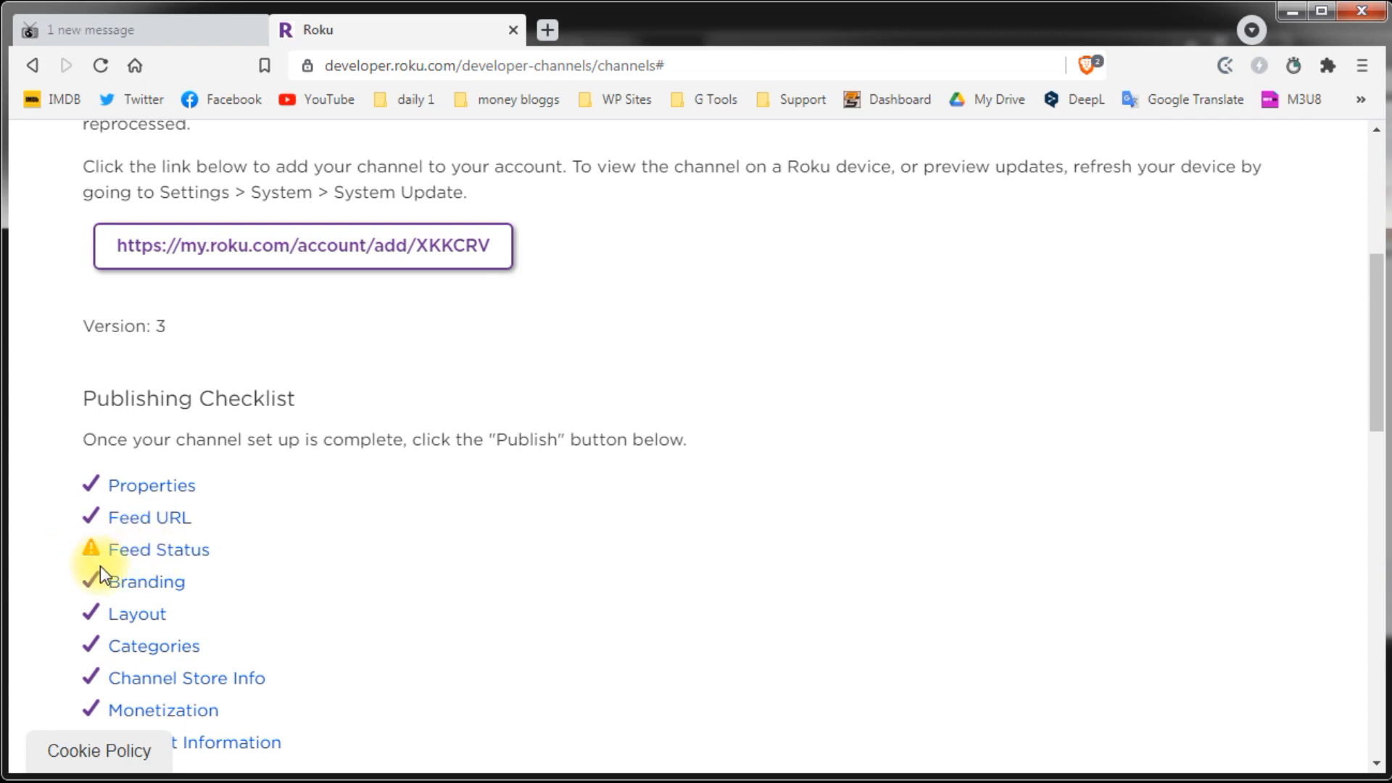
pyautogui.scroll(-7, 342, 550)
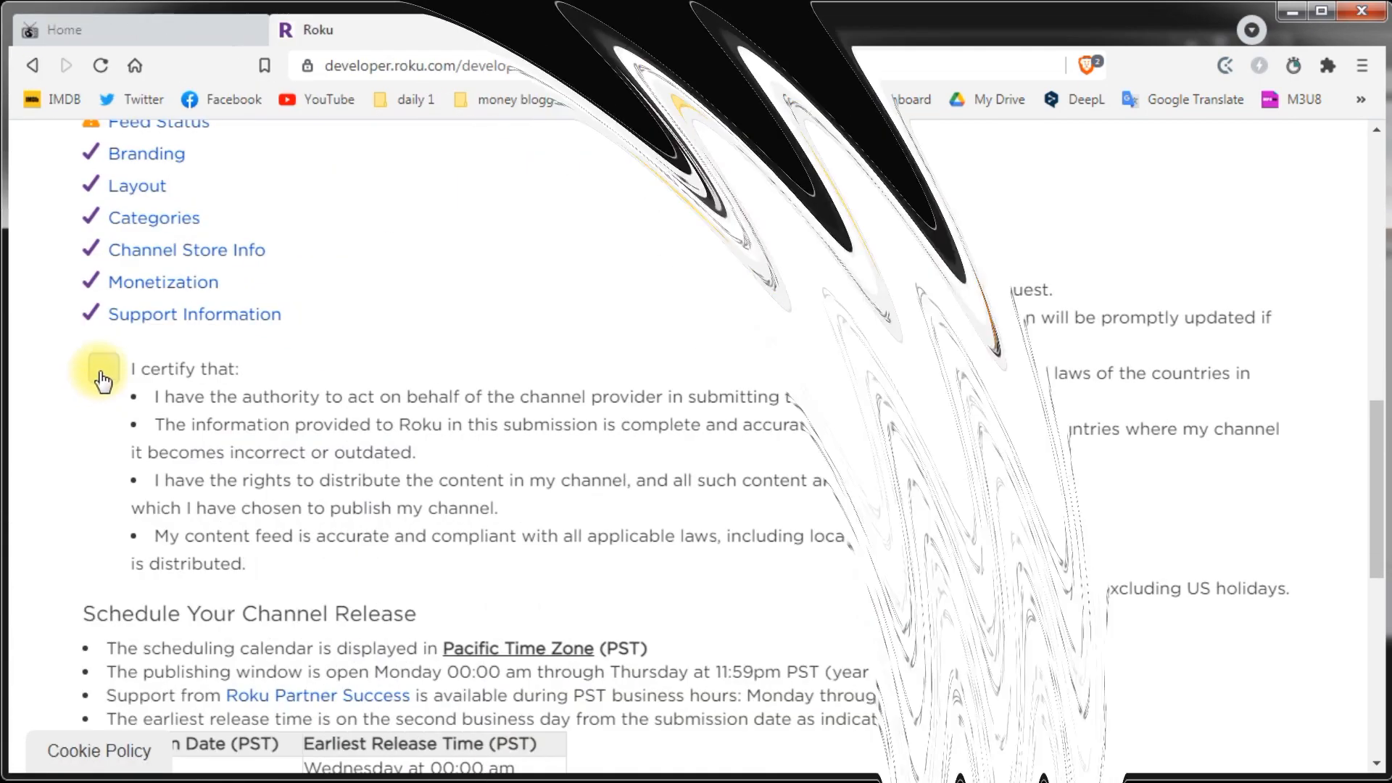
# Step: Tick the certification statement and schedule publishing for 08/31/2021 at 10:00 AM PST
pyautogui.click(102, 370)
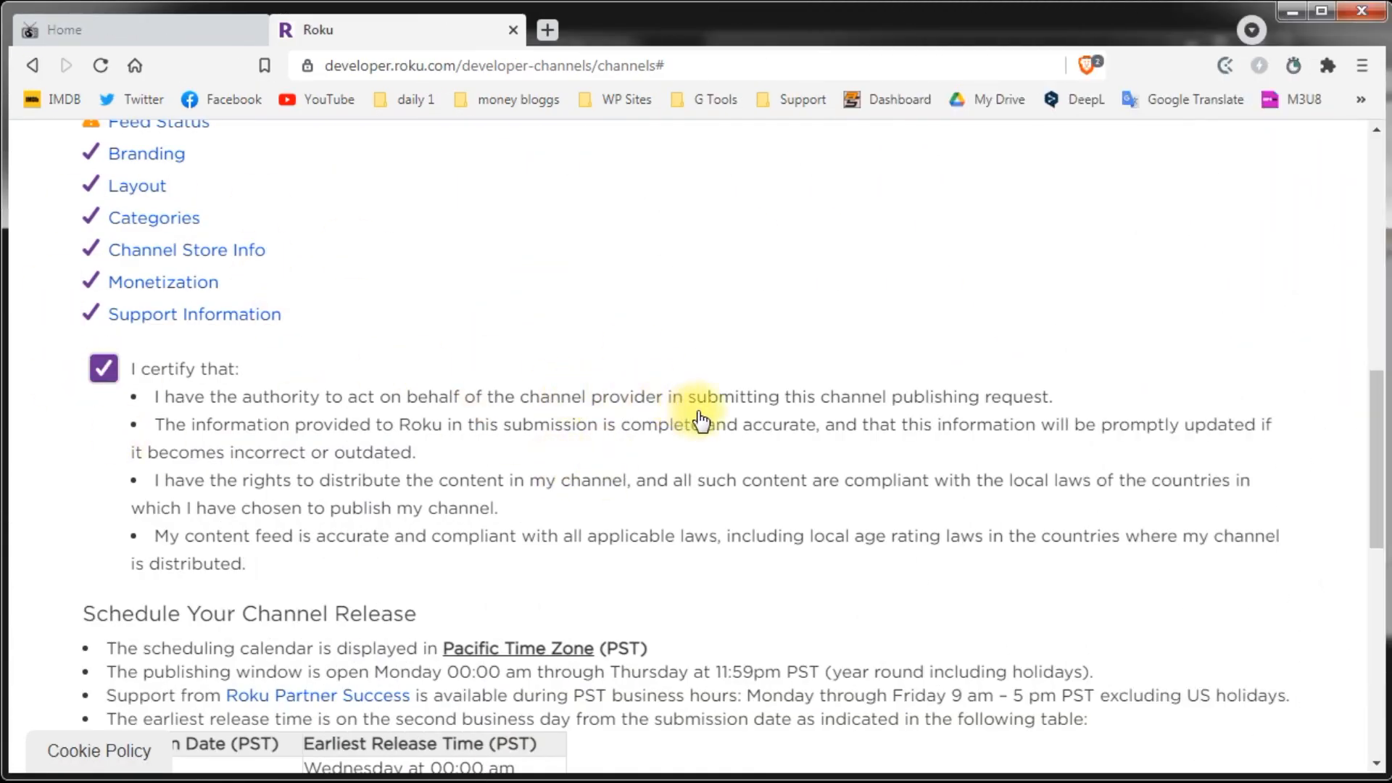
pyautogui.scroll(-1, 694, 417)
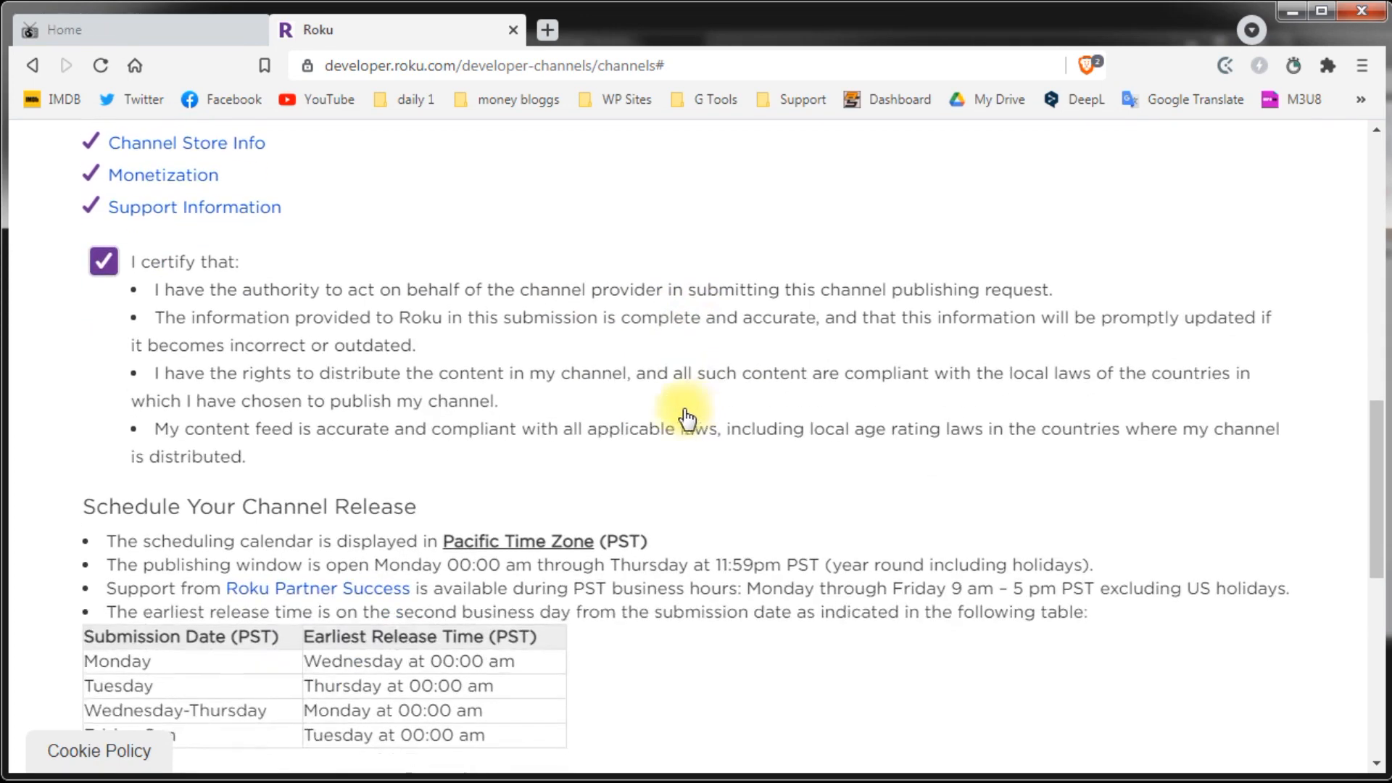
pyautogui.scroll(-1, 769, 446)
pyautogui.scroll(-2, 787, 439)
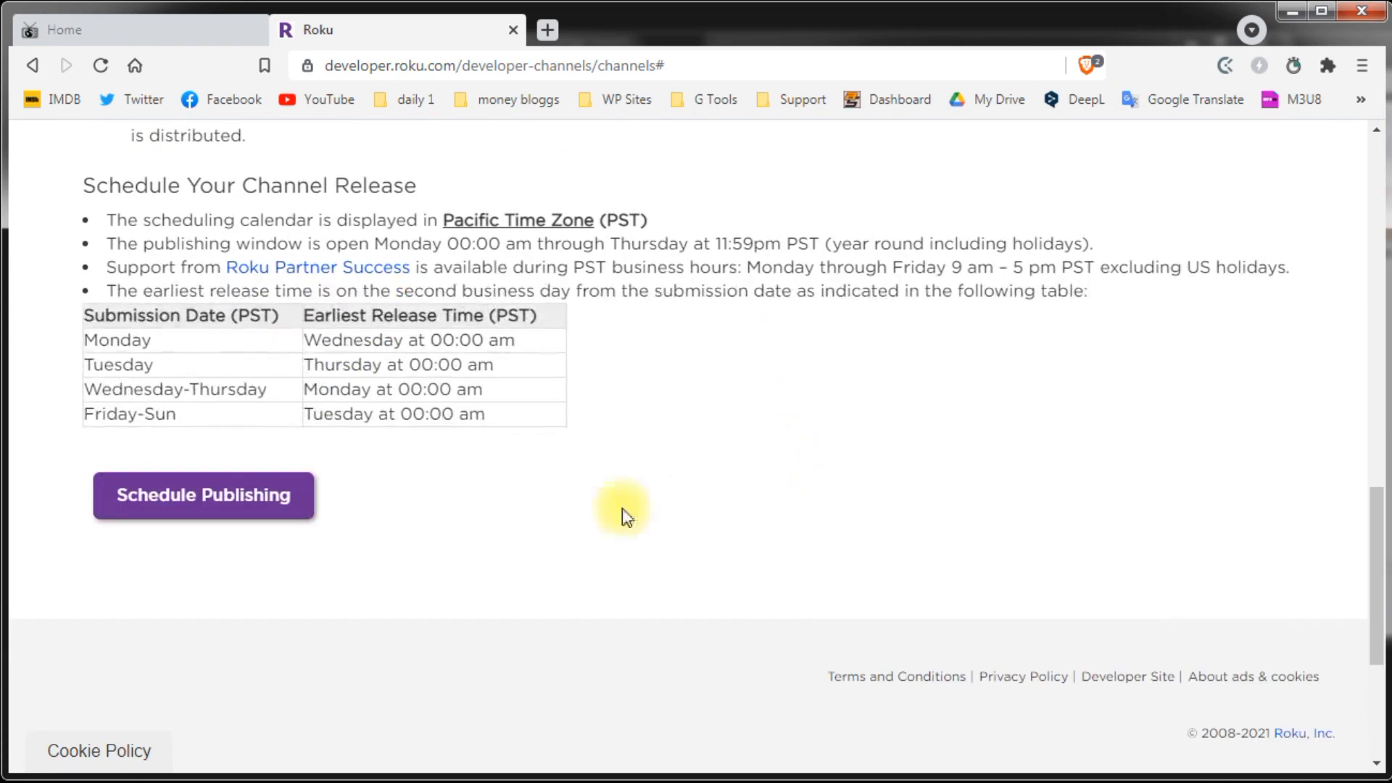
pyautogui.click(188, 508)
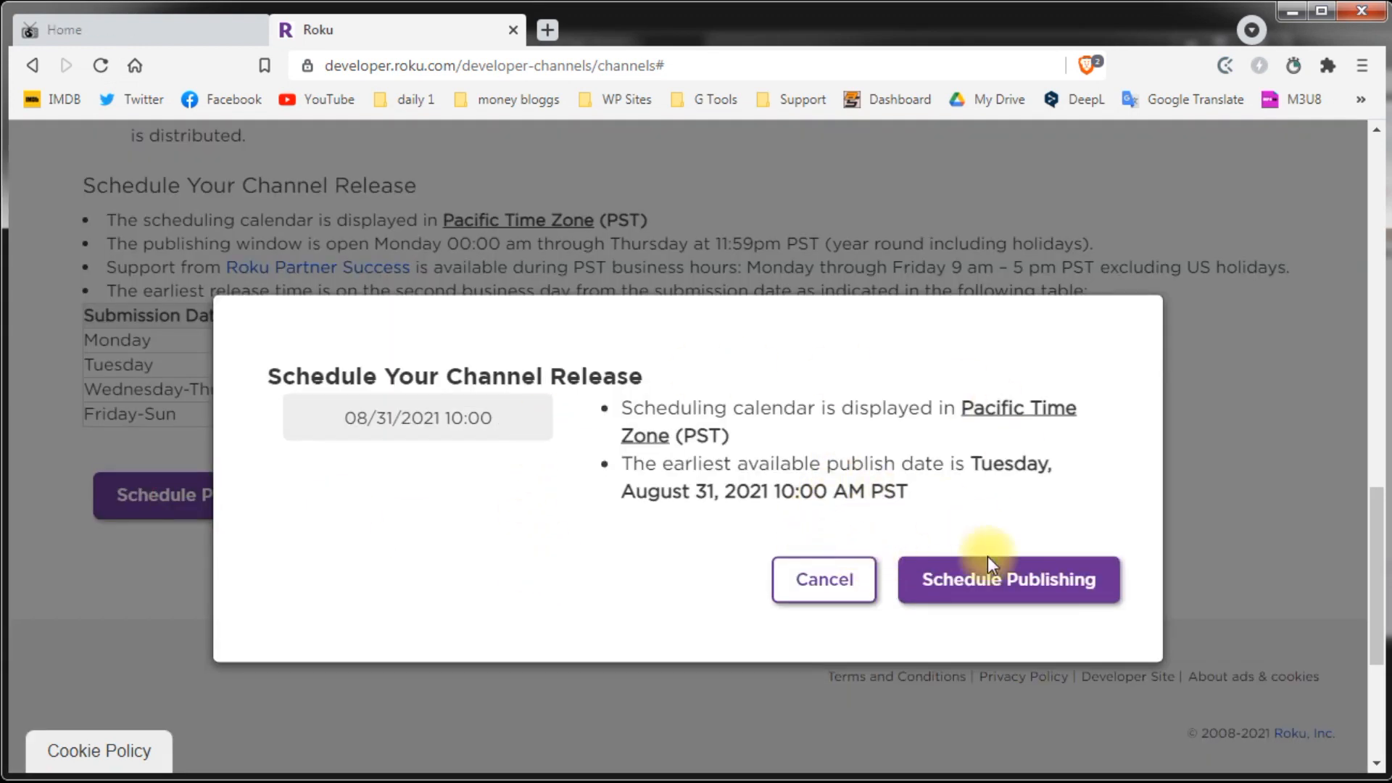
pyautogui.click(390, 415)
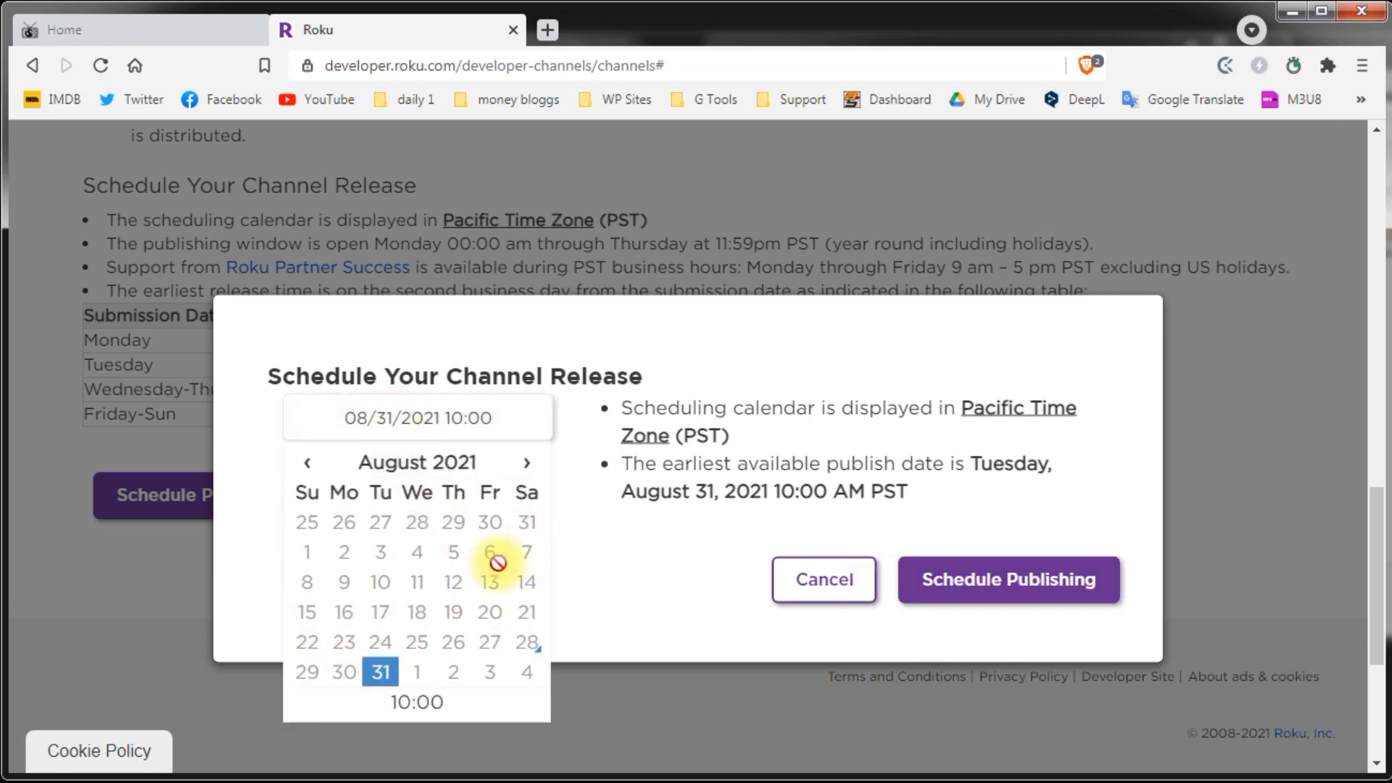
pyautogui.click(683, 607)
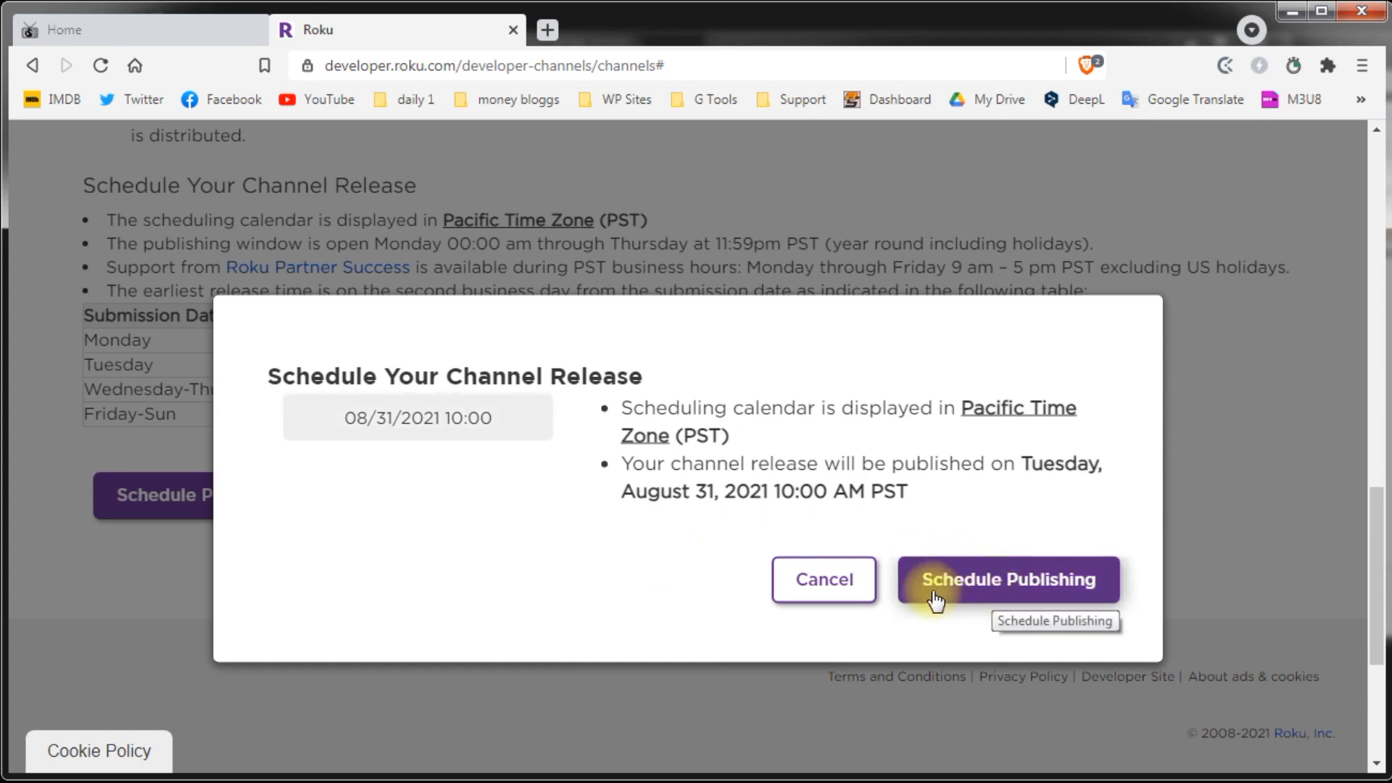
pyautogui.click(796, 599)
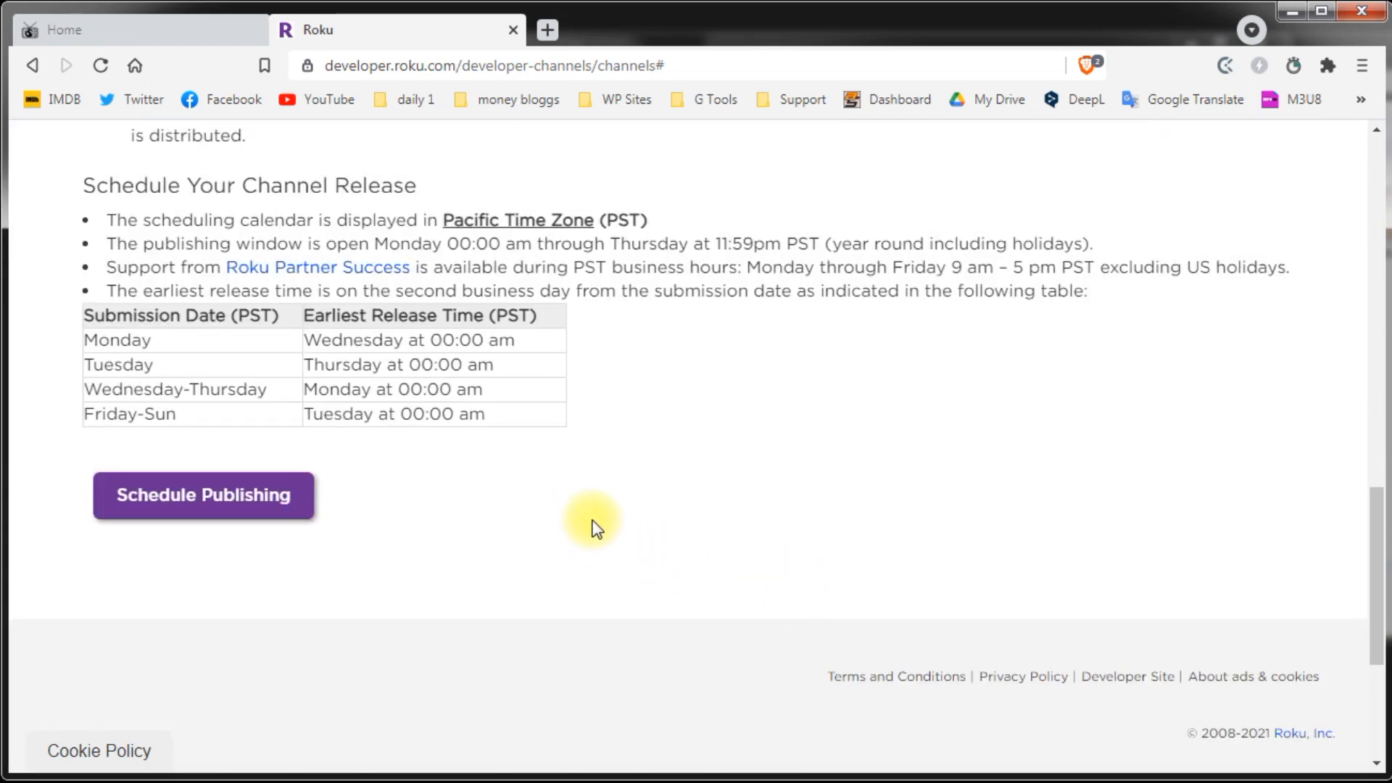
pyautogui.scroll(12, 596, 528)
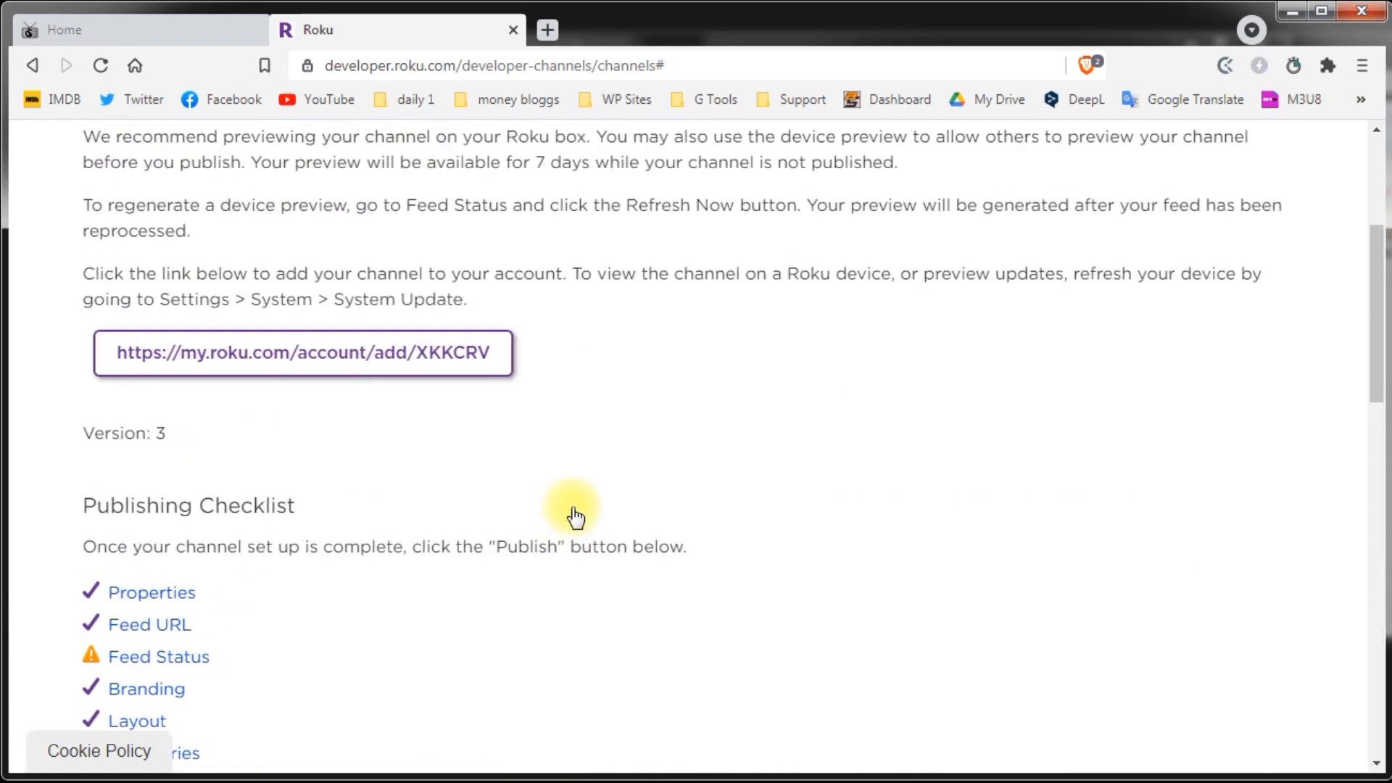
# Step: Go to the Manage My Channels page from the channel management menu
pyautogui.scroll(3, 576, 516)
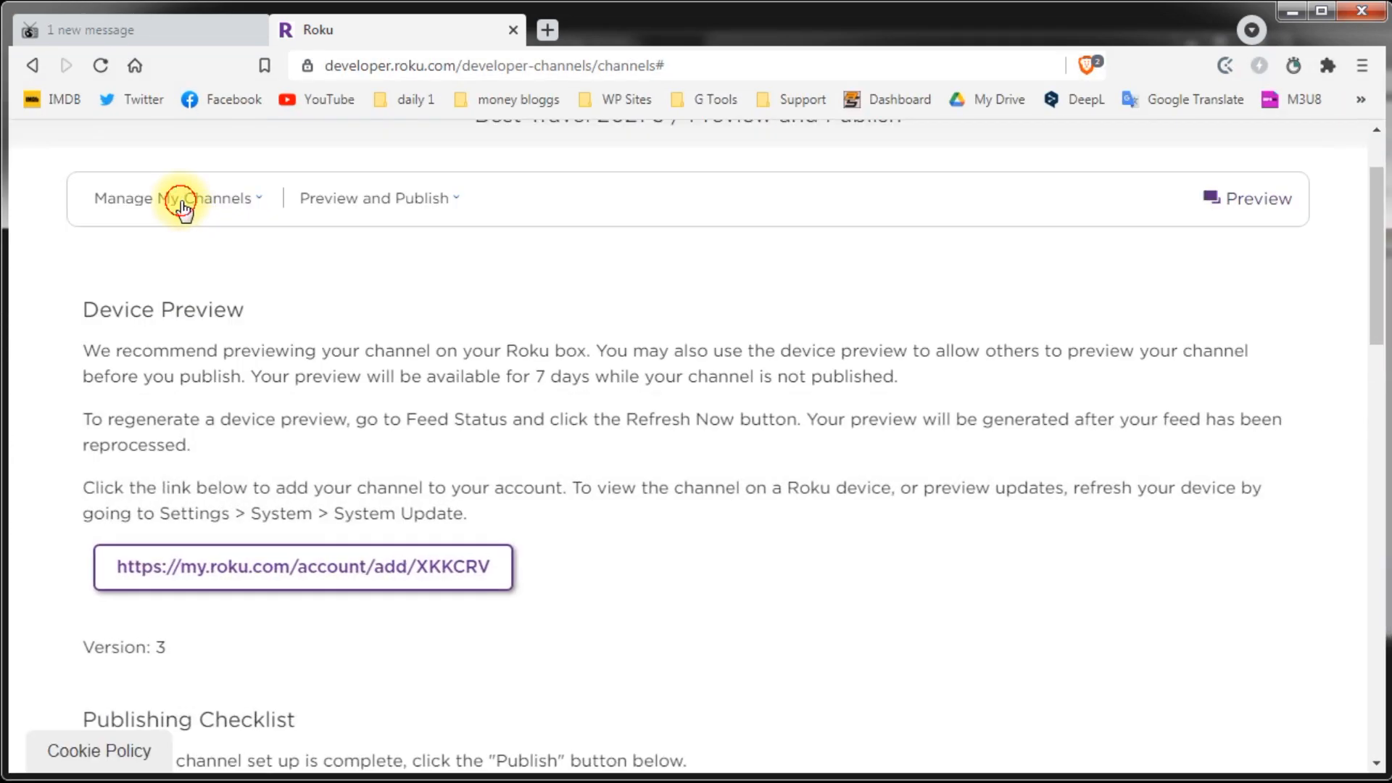
pyautogui.click(182, 203)
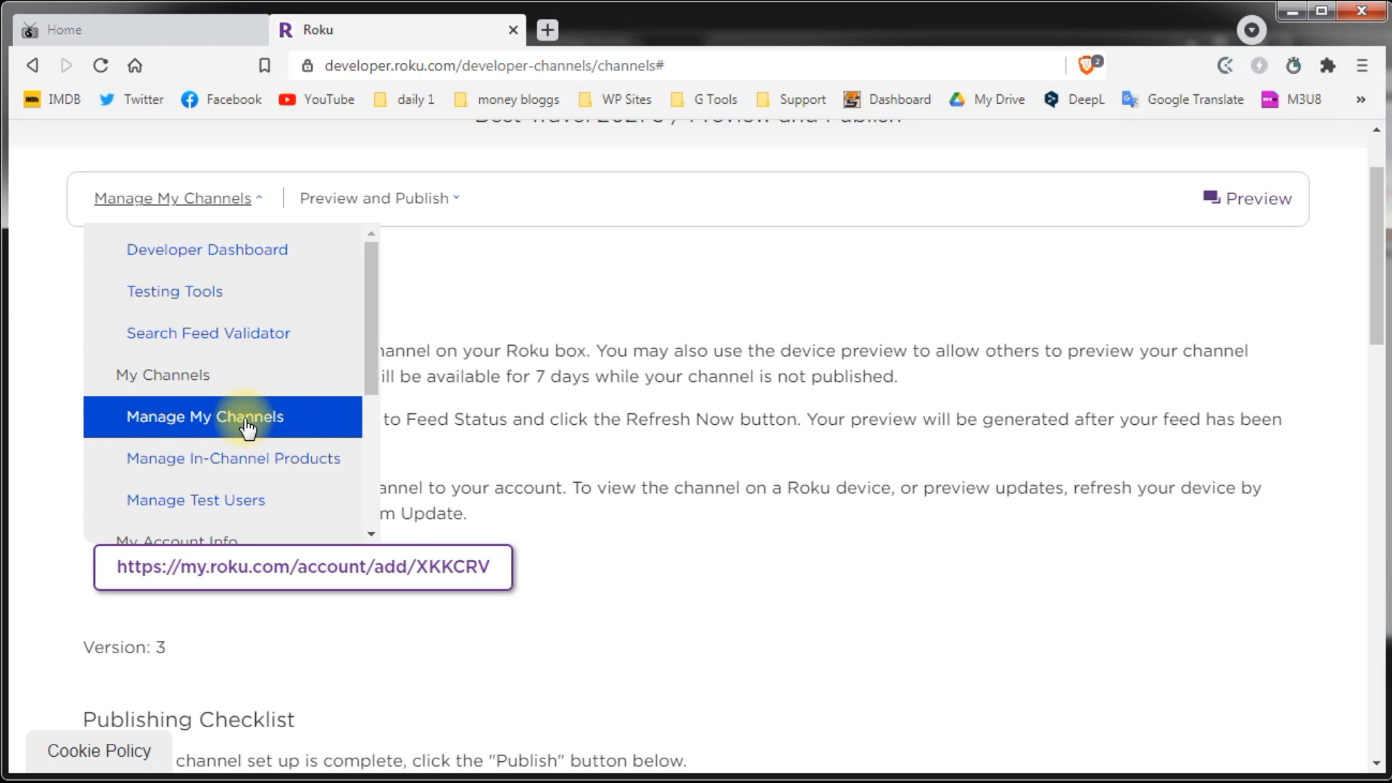
pyautogui.click(246, 422)
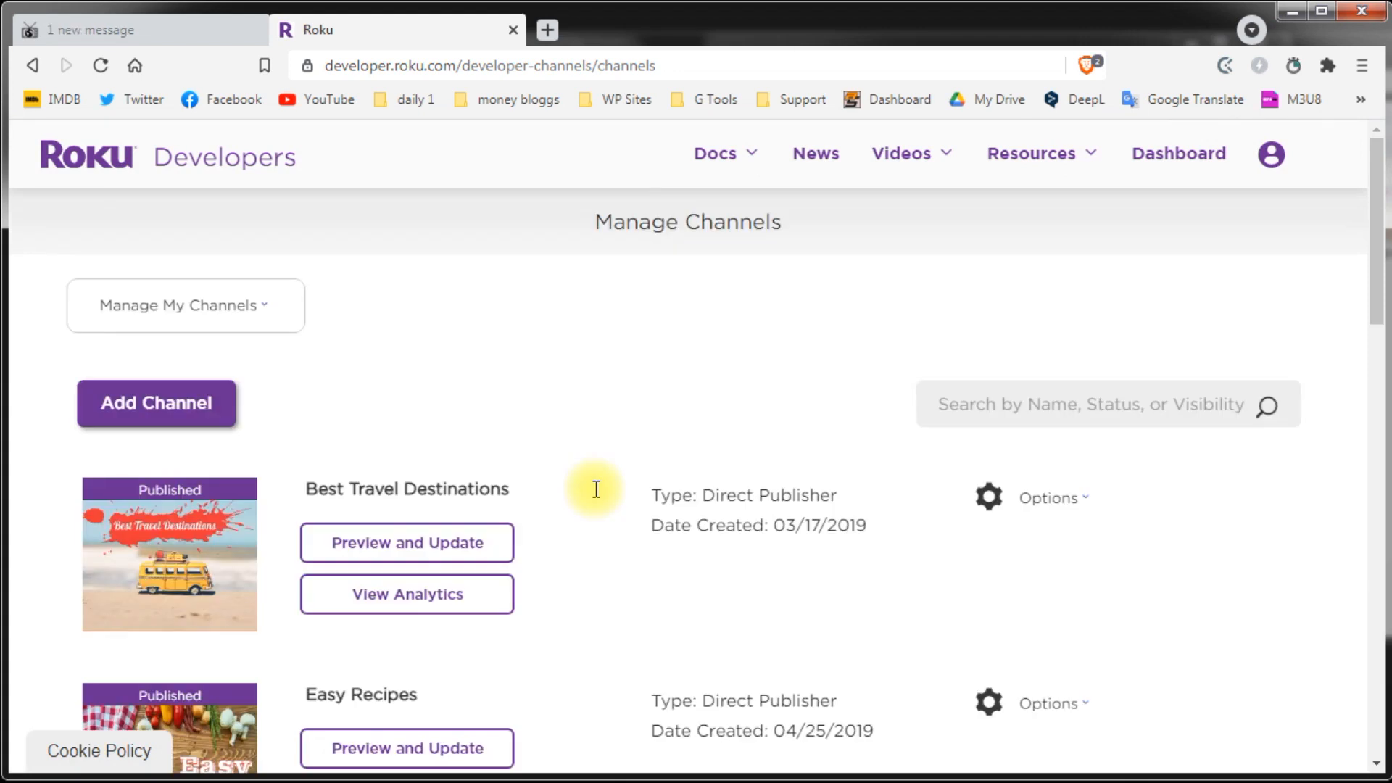
# Step: Add a channel named 'My Awesome Channel 2021', then return to the Developer Dashboard
pyautogui.click(225, 407)
pyautogui.click(125, 537)
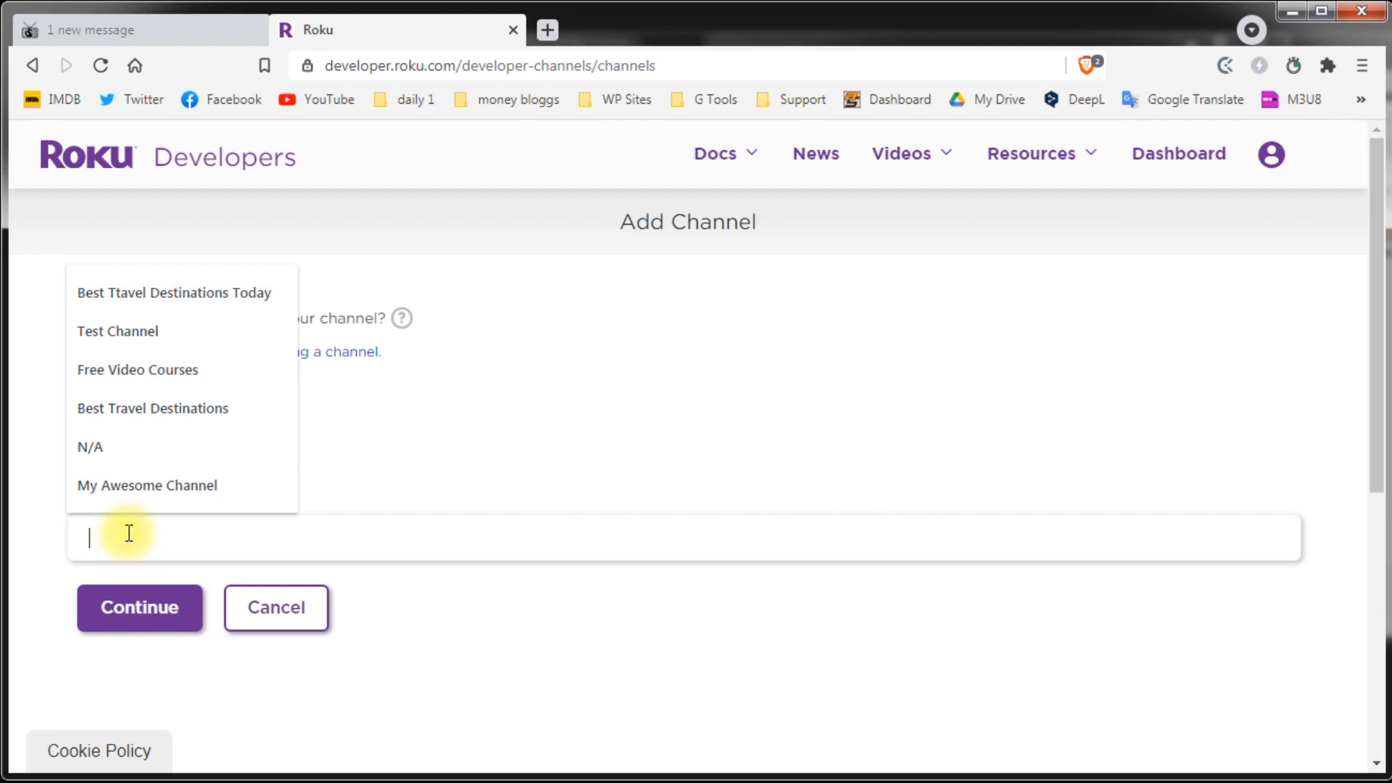
pyautogui.click(116, 485)
pyautogui.write('2')
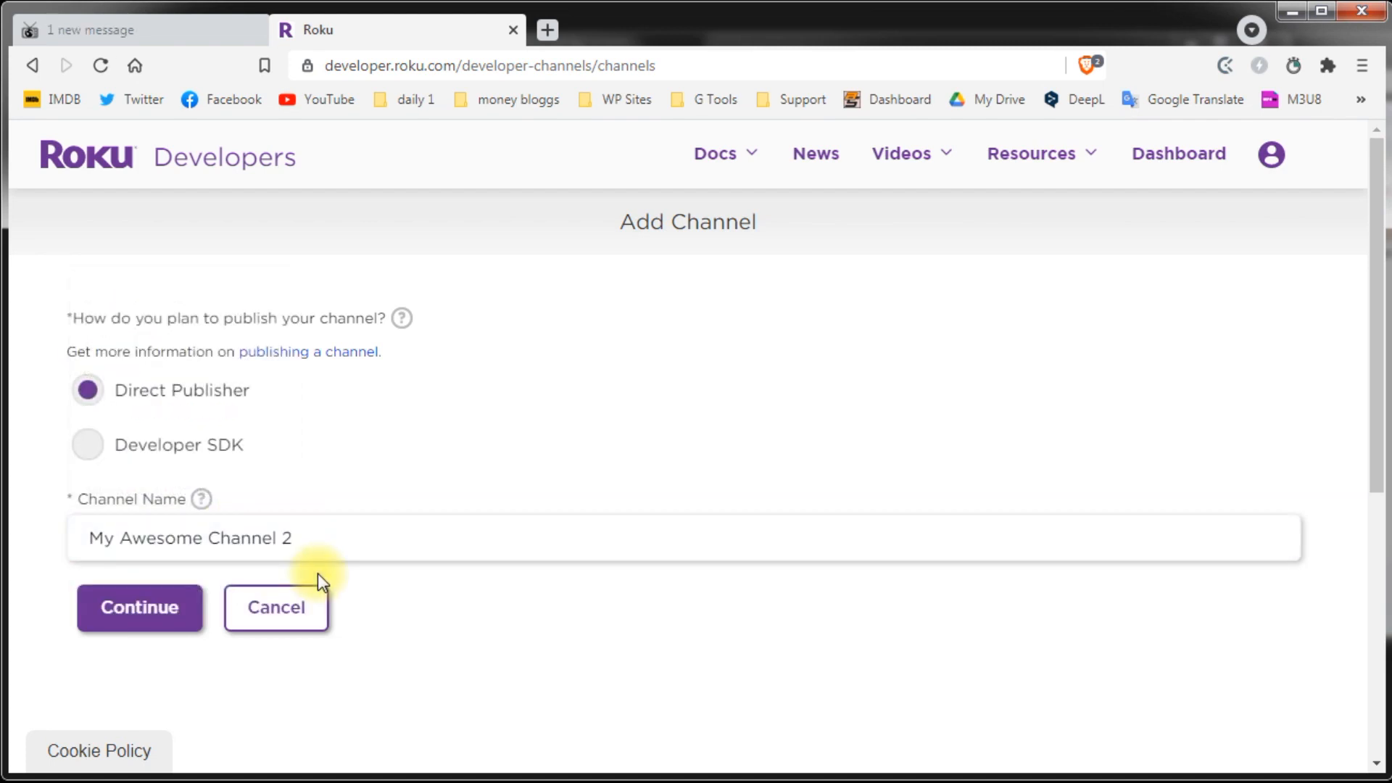
pyautogui.write('021')
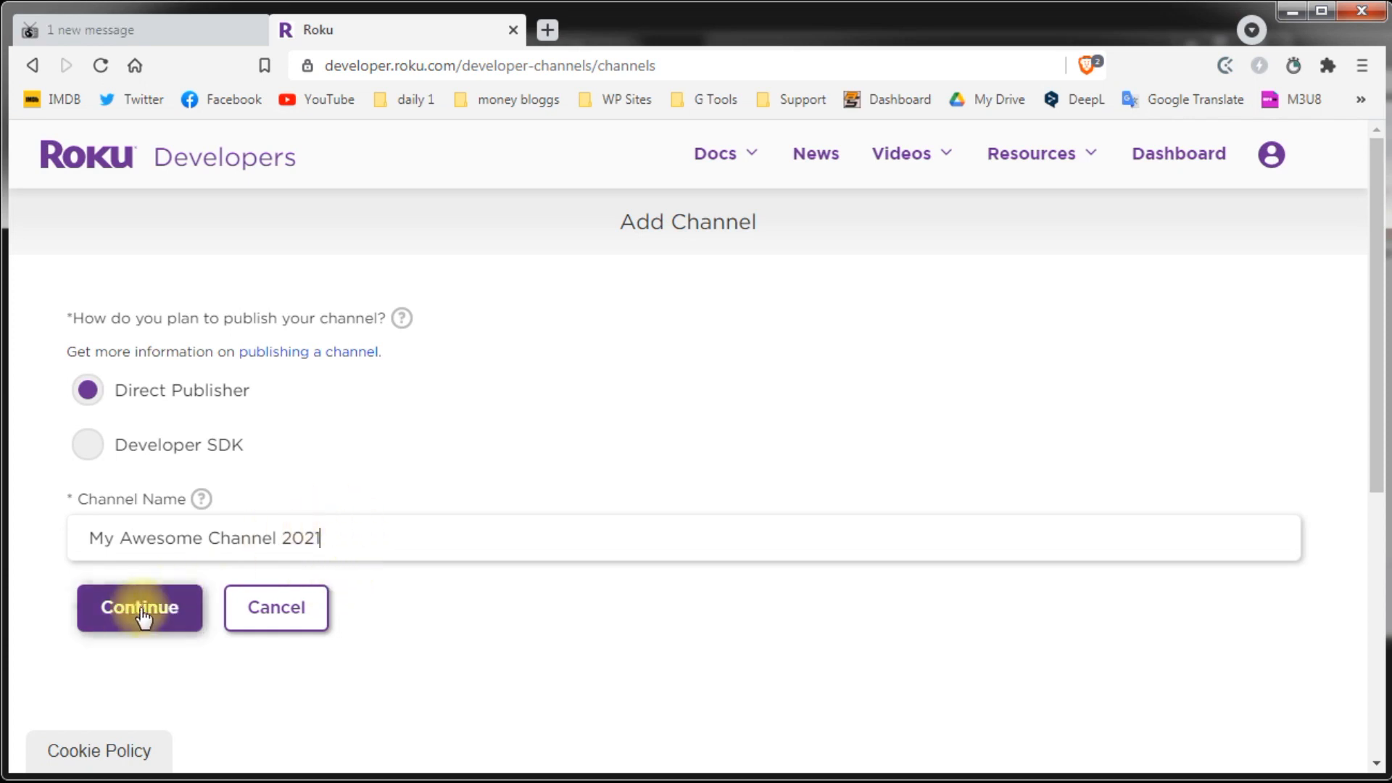
pyautogui.click(133, 613)
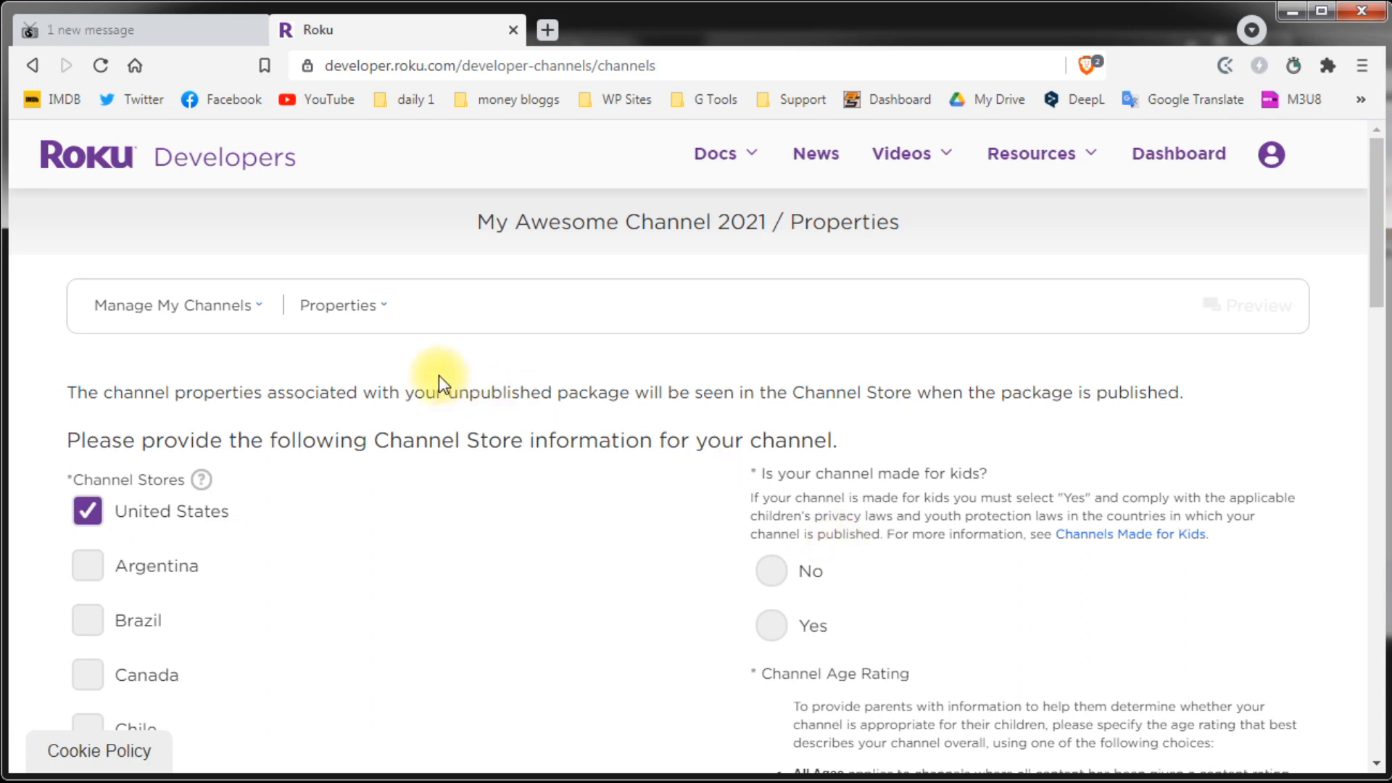
pyautogui.click(194, 314)
pyautogui.click(208, 537)
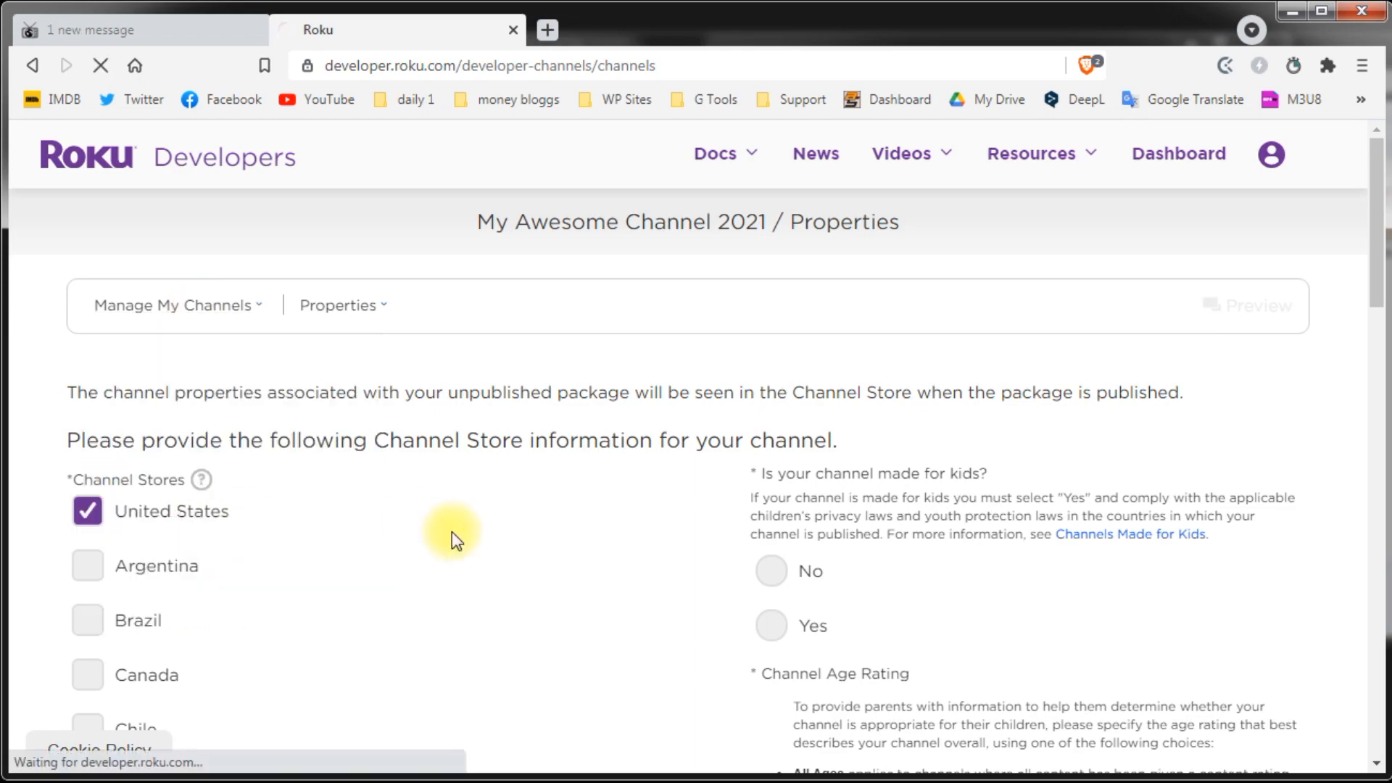